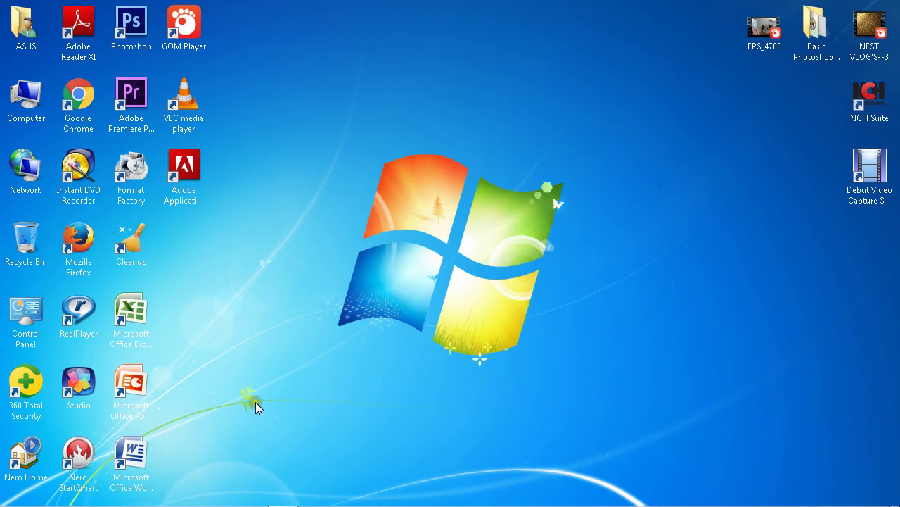
# - Open Photoshop and close both recovered comsofil logo documents without saving their changes
pyautogui.moveTo(267, 494)
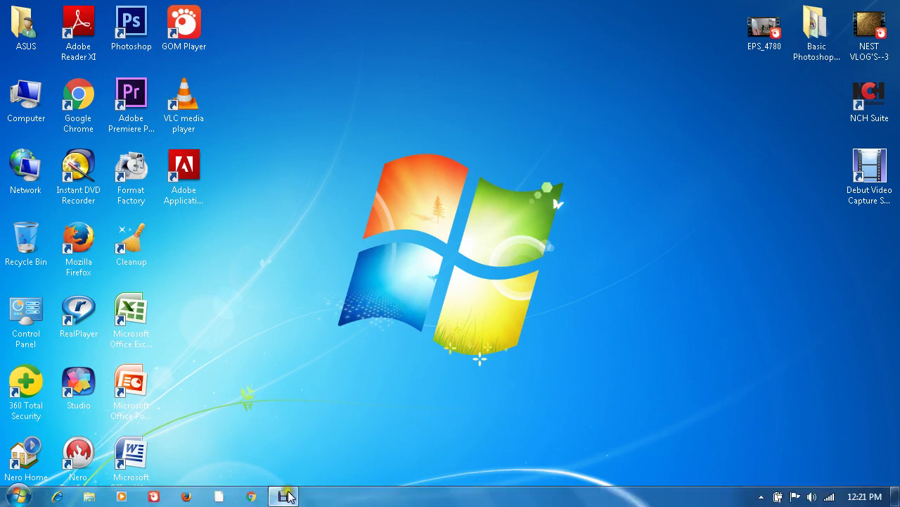
pyautogui.doubleClick(133, 22)
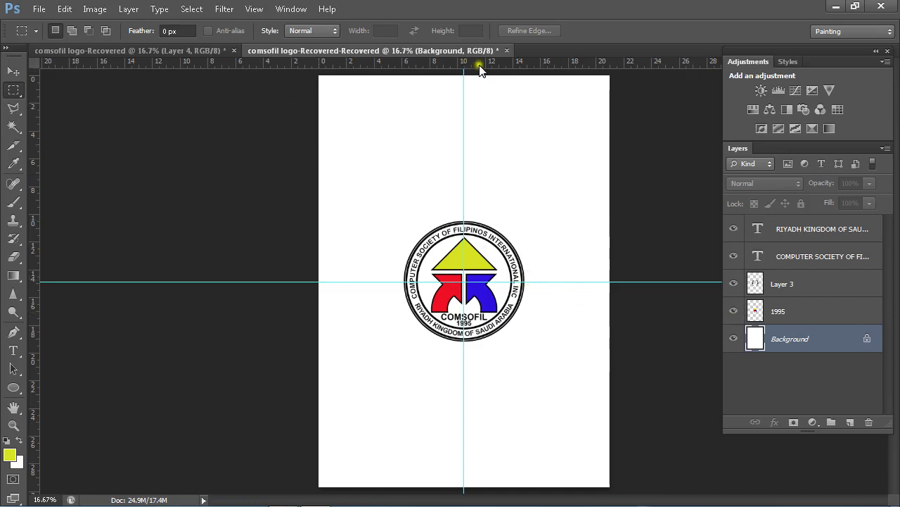
pyautogui.click(506, 51)
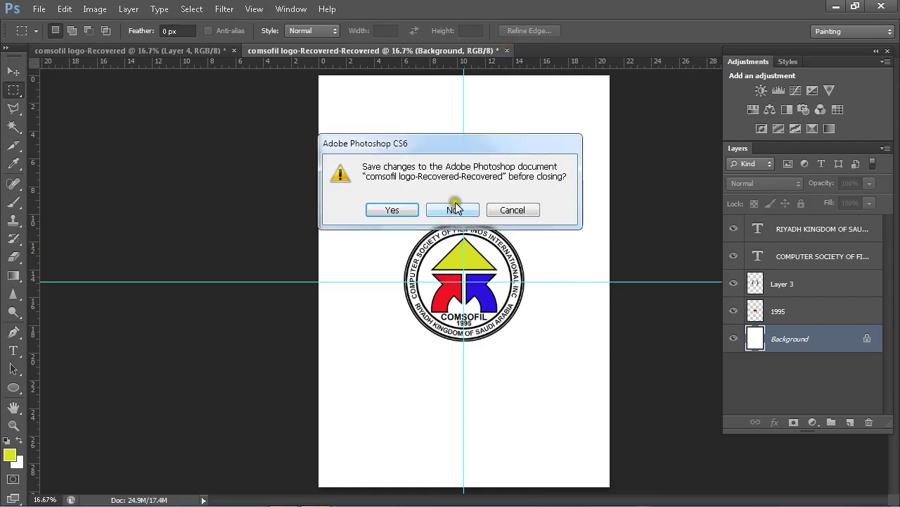
pyautogui.click(452, 210)
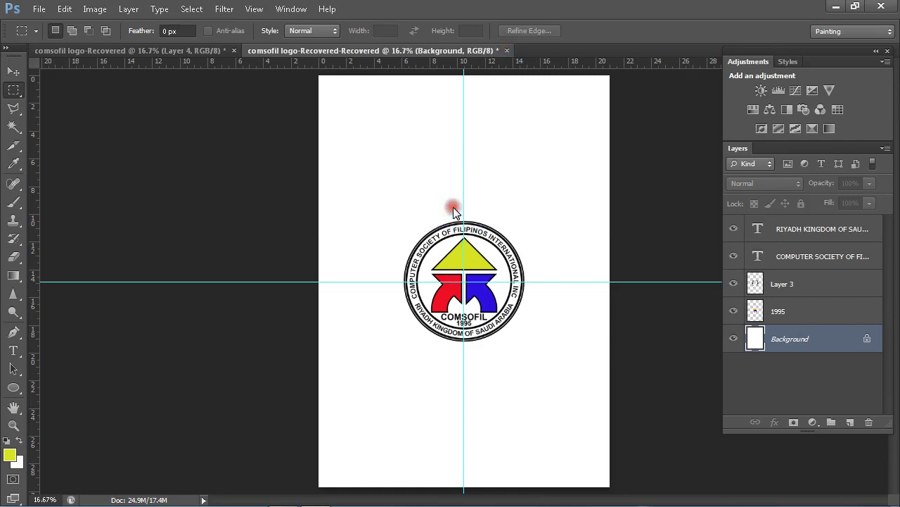
pyautogui.click(233, 51)
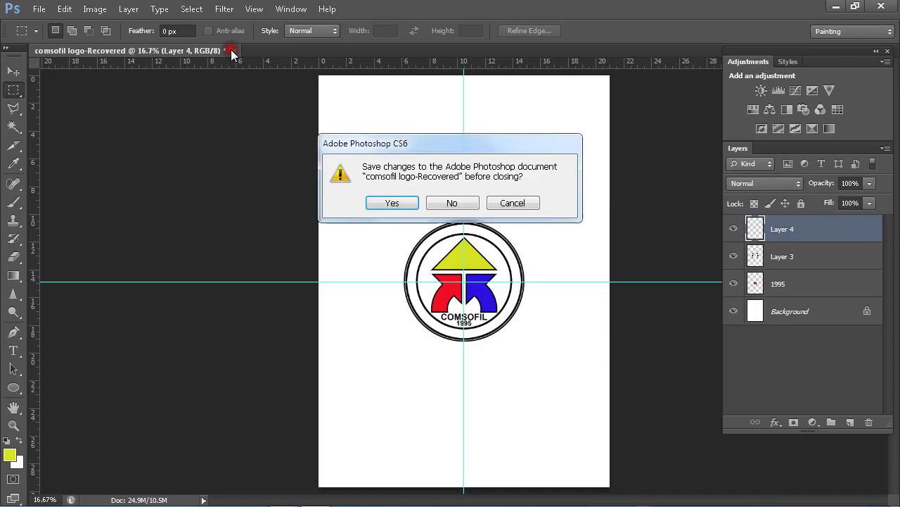
pyautogui.click(454, 203)
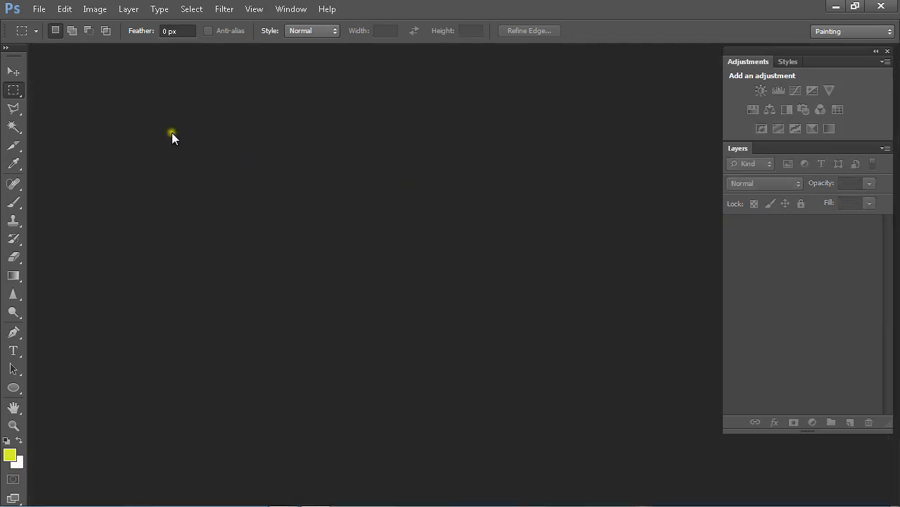
# - Create a new A4 document named "comsofil logo" in centimeters, 21 x 29.7, at 300 pixels/inch with a white background
pyautogui.click(39, 9)
pyautogui.click(49, 24)
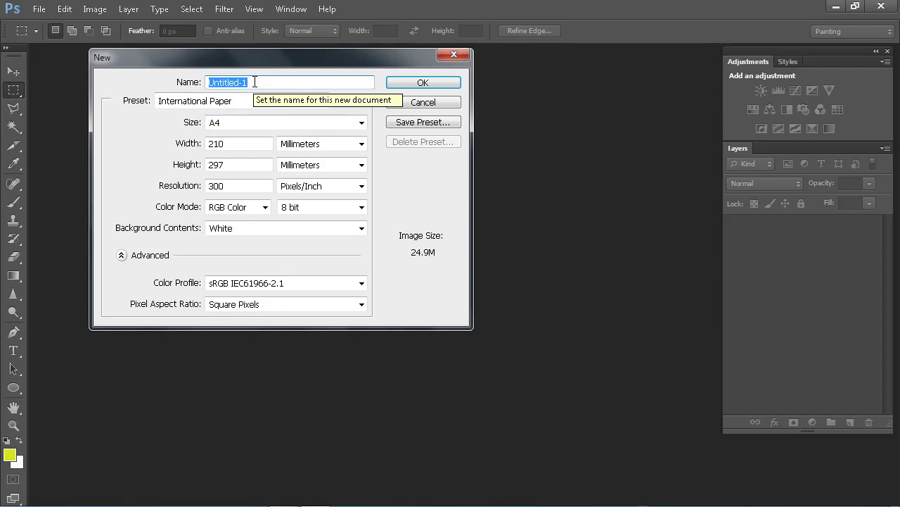
pyautogui.write('com')
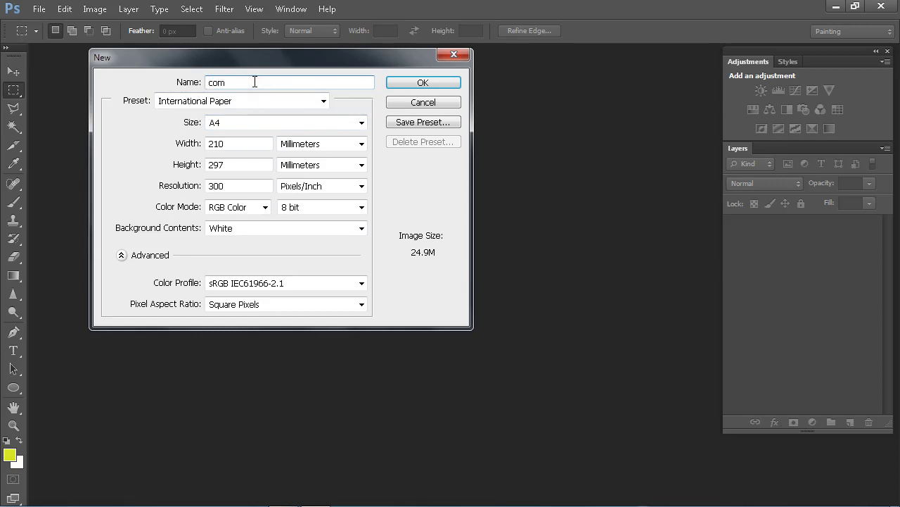
pyautogui.write('sofil logo')
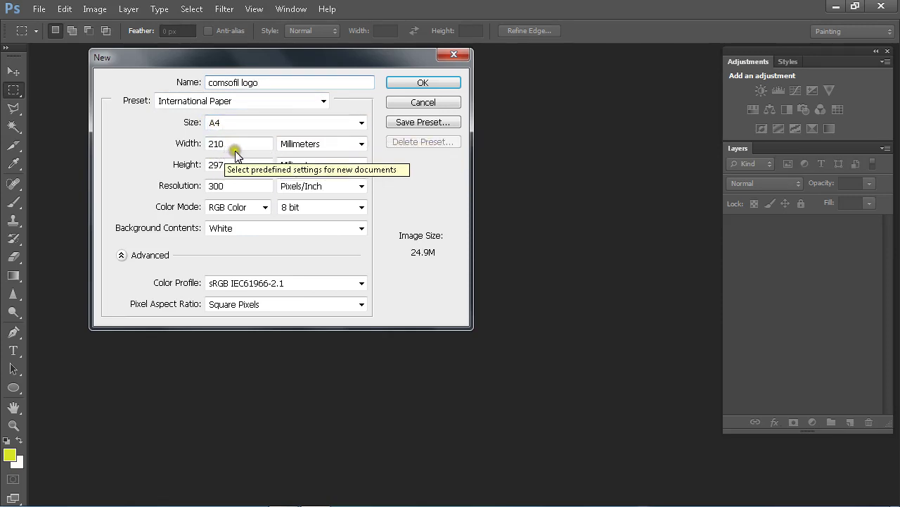
pyautogui.click(361, 144)
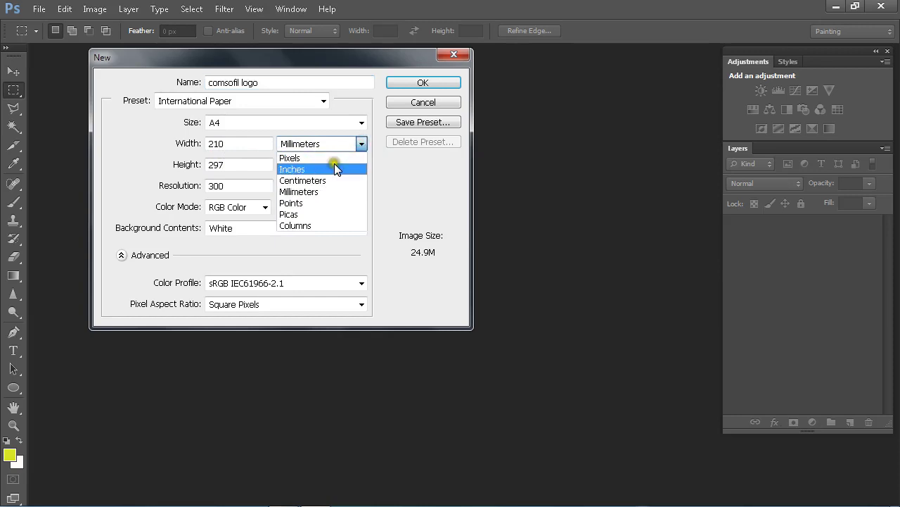
pyautogui.click(305, 180)
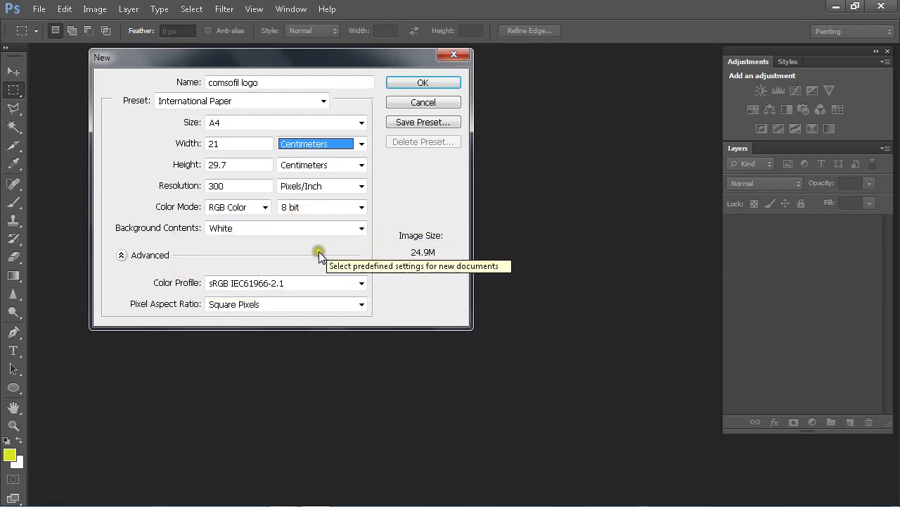
pyautogui.click(416, 86)
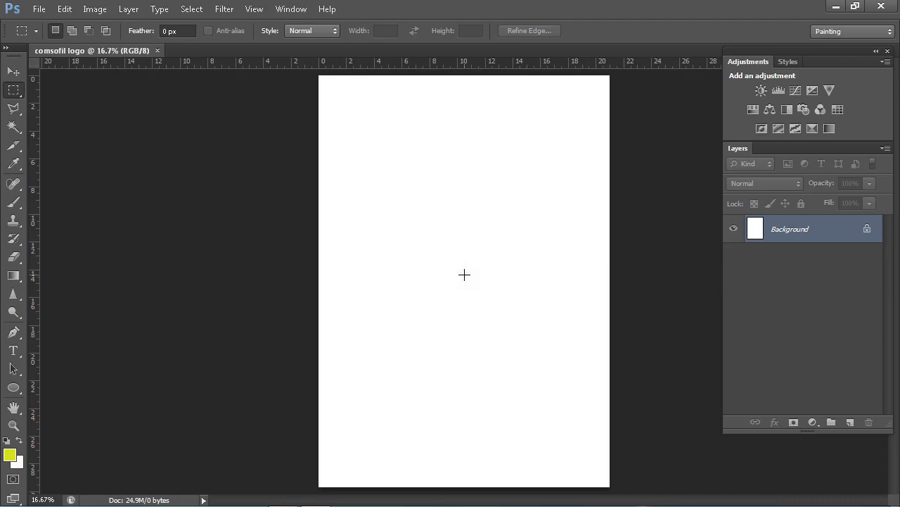
# - Place a horizontal and a vertical guide through the page centre, using a free transform of the whole canvas as reference, and deselect
pyautogui.hotkey('ctrl', 'a')
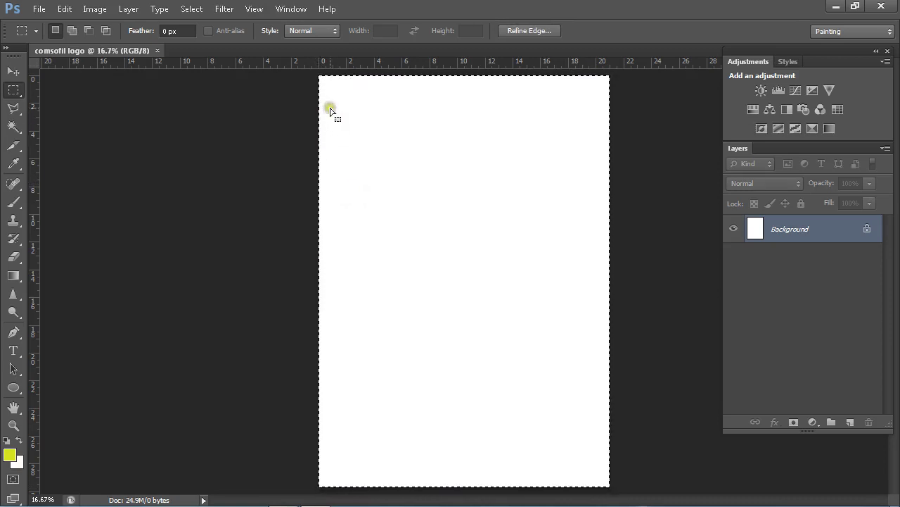
pyautogui.hotkey('ctrl', 't')
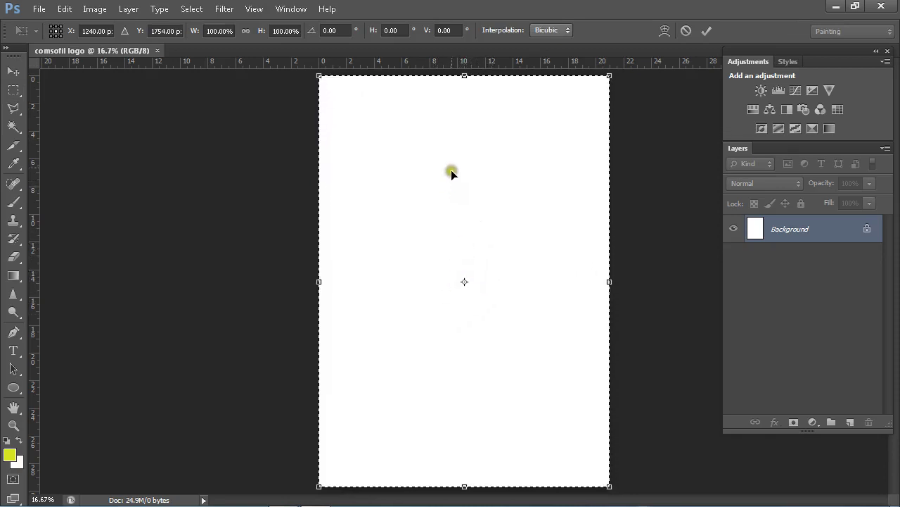
pyautogui.click(474, 61)
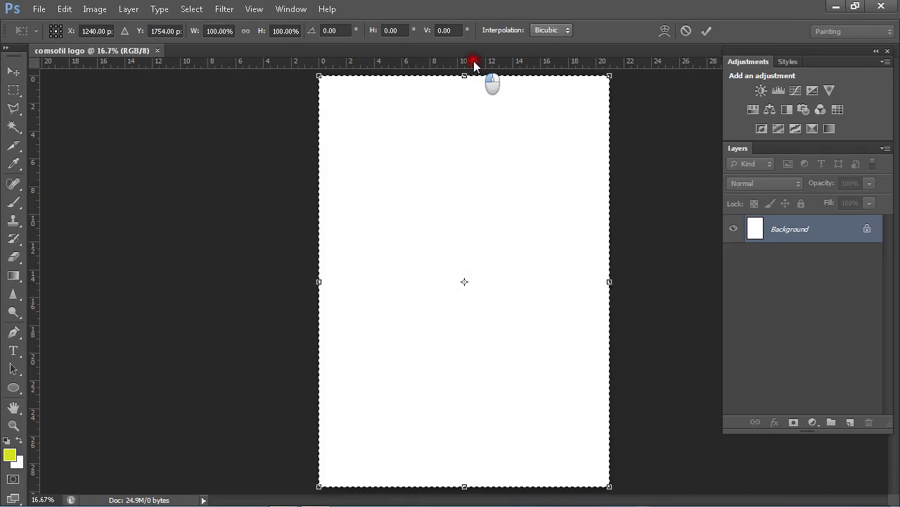
pyautogui.moveTo(473, 62); pyautogui.dragTo(490, 280)
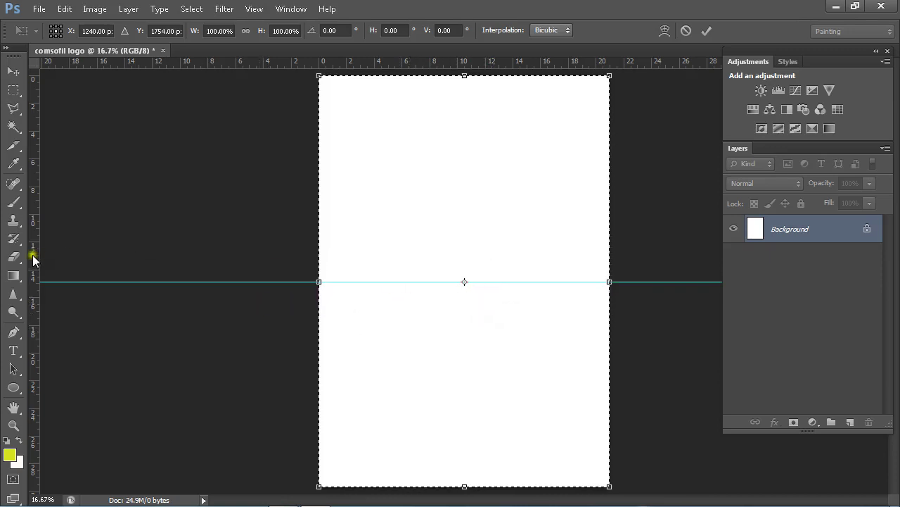
pyautogui.moveTo(33, 260); pyautogui.dragTo(489, 310)
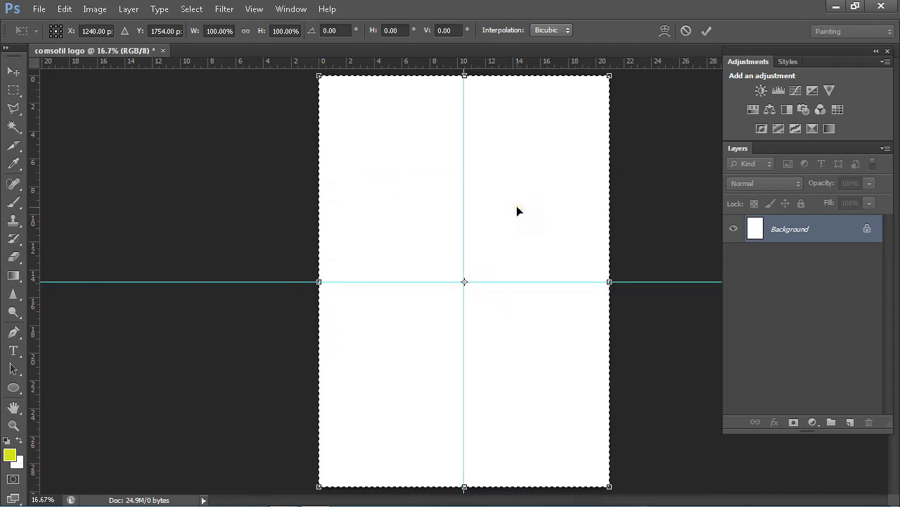
pyautogui.press('Return')
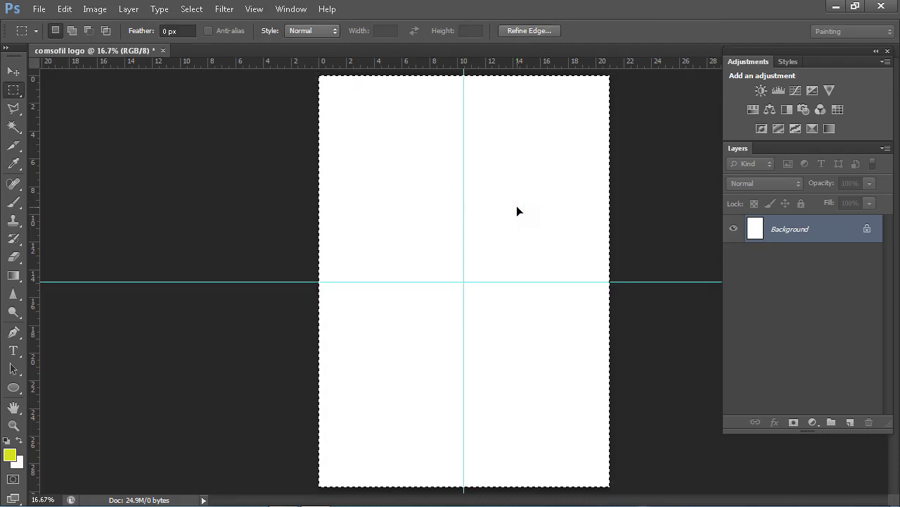
pyautogui.hotkey('ctrl', 'd')
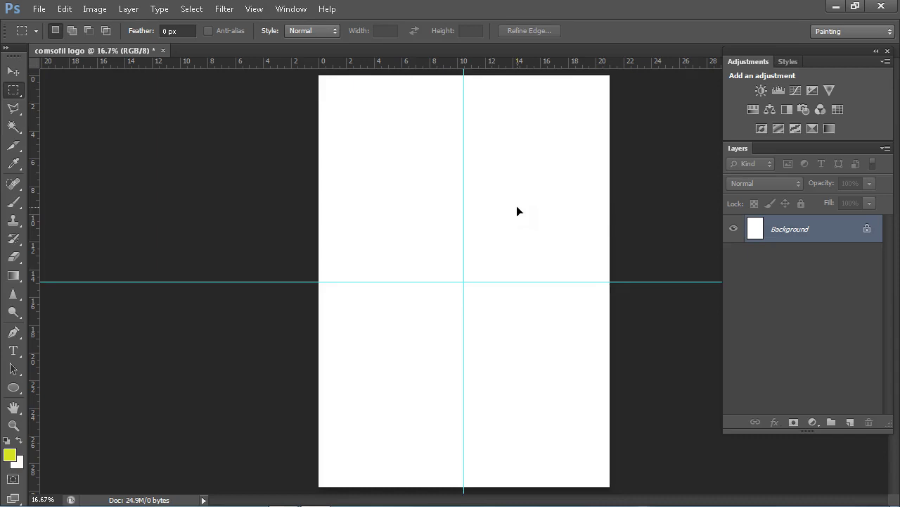
# - Add four new empty layers above the Background layer
pyautogui.click(849, 422)
pyautogui.click(849, 422)
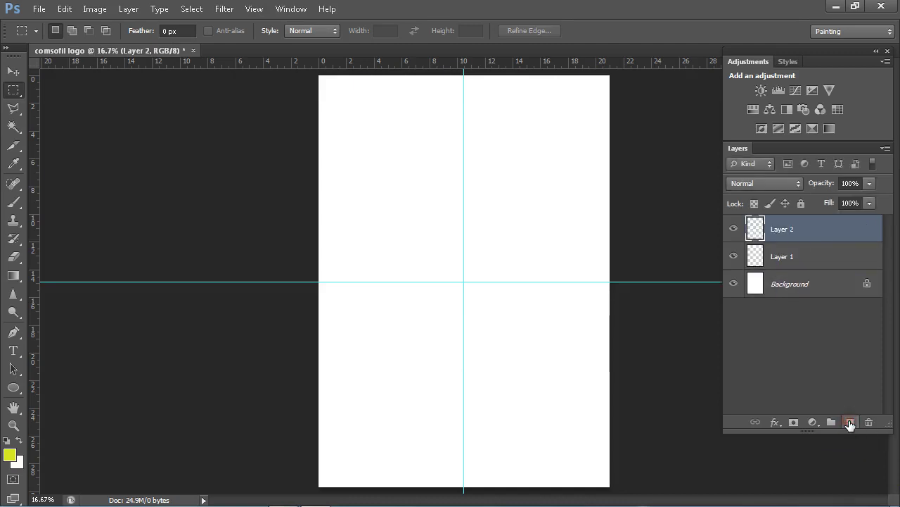
pyautogui.click(849, 422)
pyautogui.click(849, 422)
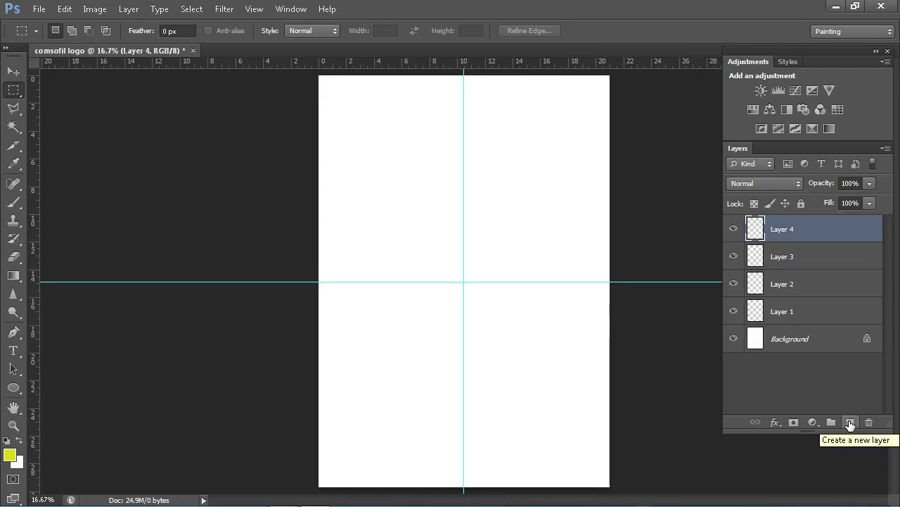
# - On Layer 1, draw a square marquee selection about 3.56 cm wide, centred on the vertical guide just above the horizontal guide
pyautogui.click(815, 309)
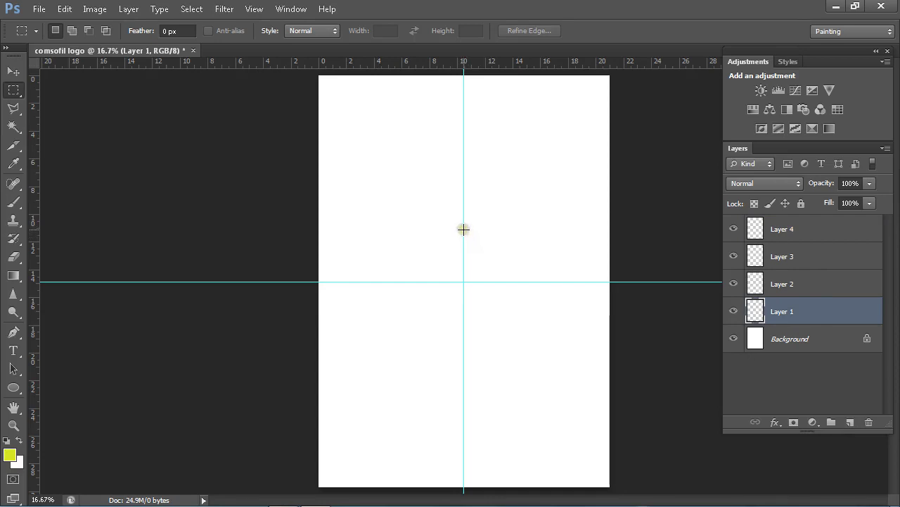
pyautogui.click(450, 218)
pyautogui.click(10, 91)
pyautogui.moveTo(464, 237); pyautogui.dragTo(489, 261)
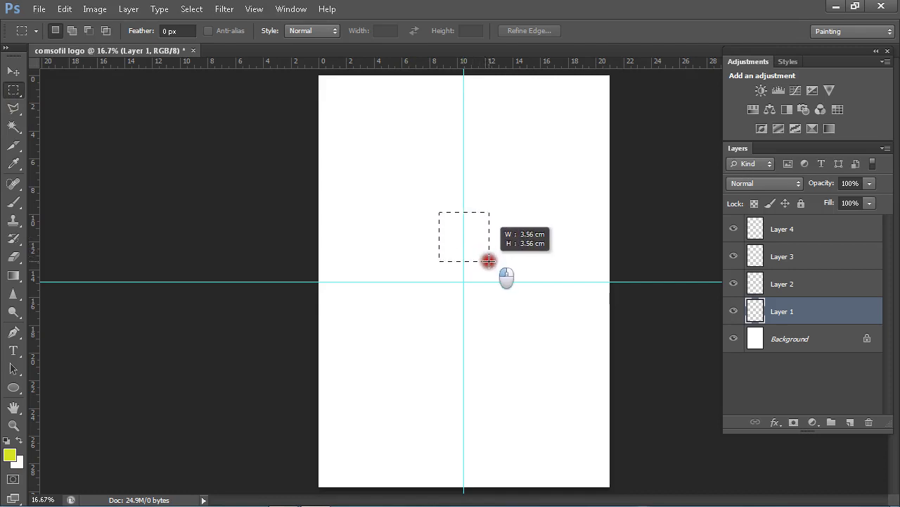
pyautogui.moveTo(489, 261); pyautogui.dragTo(489, 261)
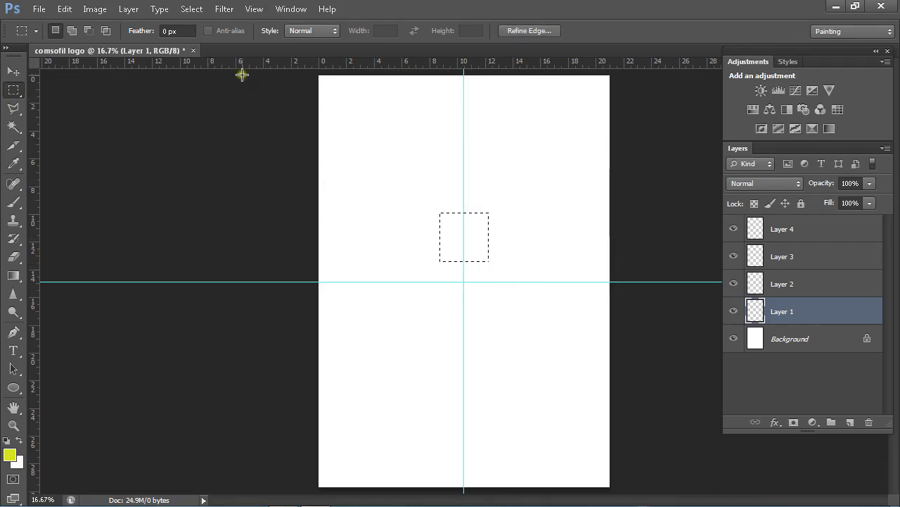
# - Rotate the square selection 45 degrees with Transform Selection to make a diamond
pyautogui.click(194, 10)
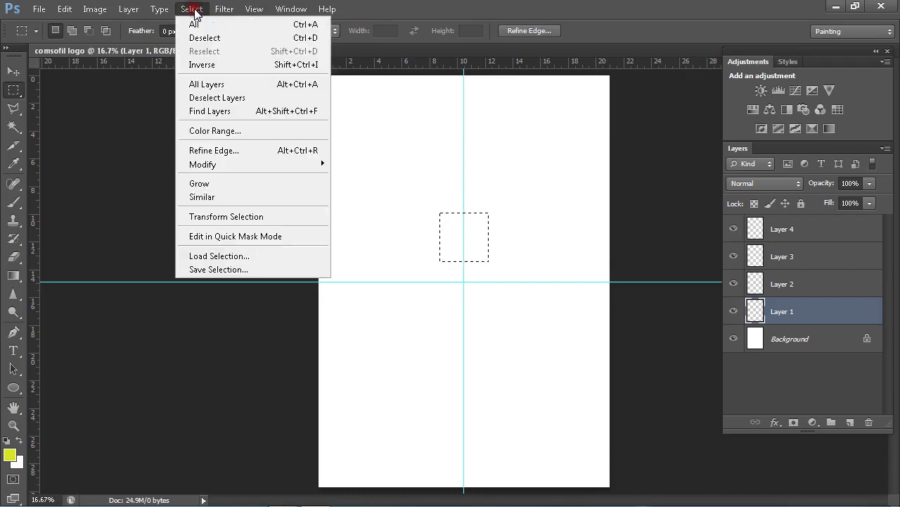
pyautogui.click(229, 217)
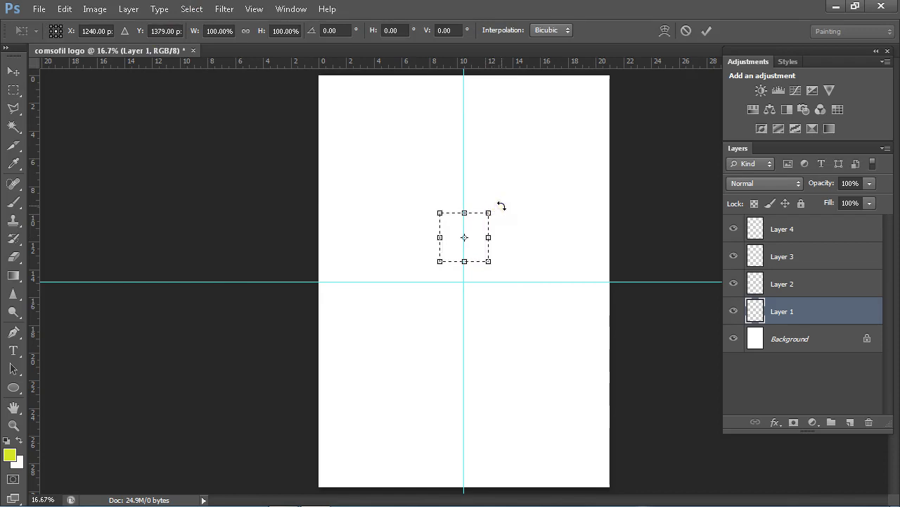
pyautogui.moveTo(502, 206); pyautogui.dragTo(520, 248)
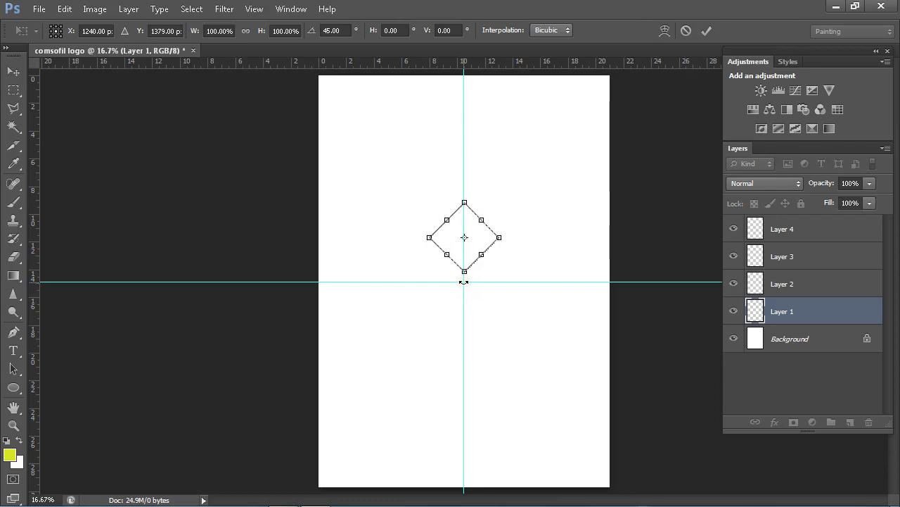
pyautogui.press('Return')
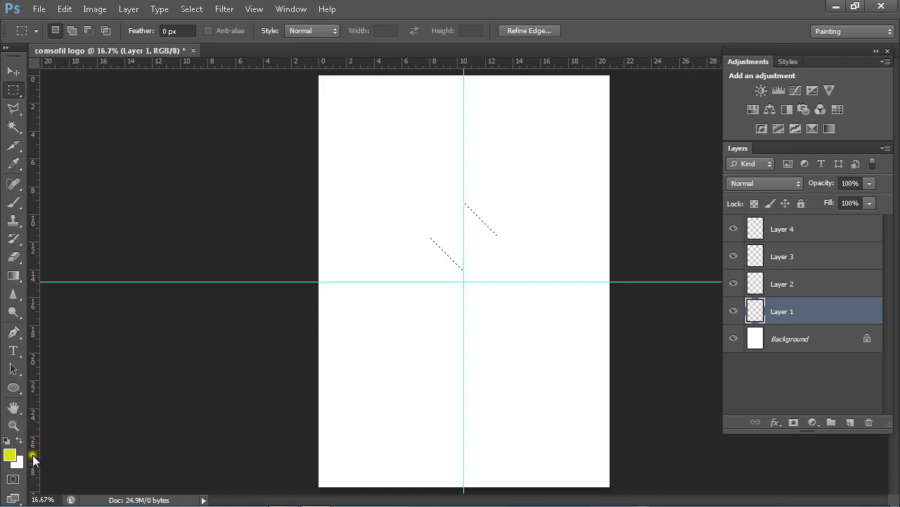
# - Set the foreground color to yellow deeb13 and fill the diamond selection on Layer 1 with it in Normal mode at 100% opacity
pyautogui.click(10, 456)
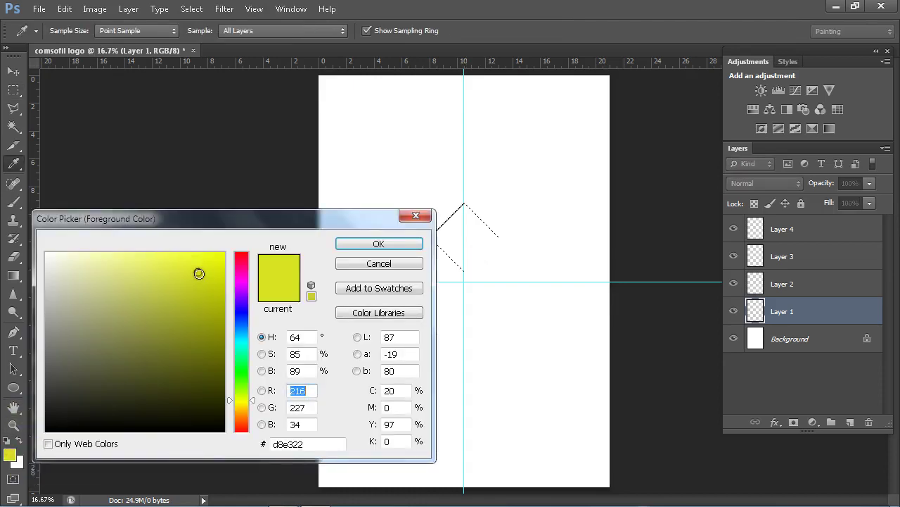
pyautogui.click(210, 266)
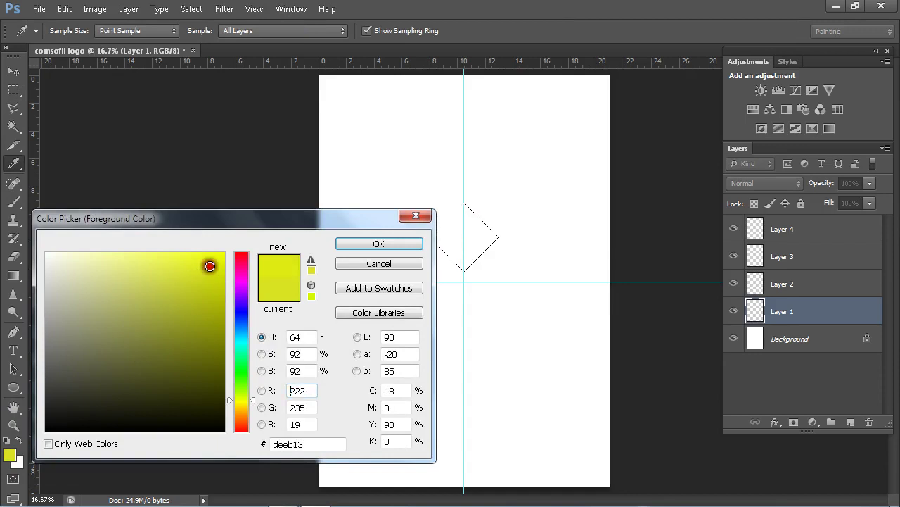
pyautogui.click(363, 250)
pyautogui.press('m')
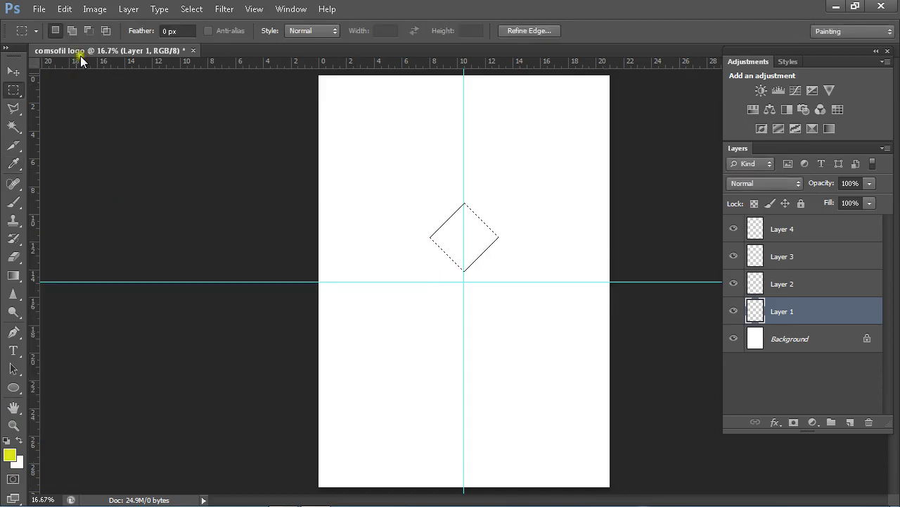
pyautogui.click(65, 10)
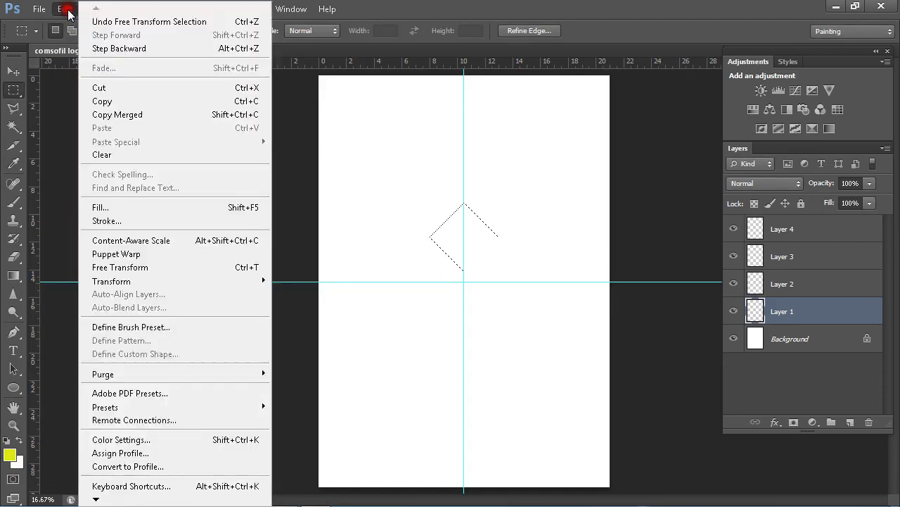
pyautogui.click(106, 208)
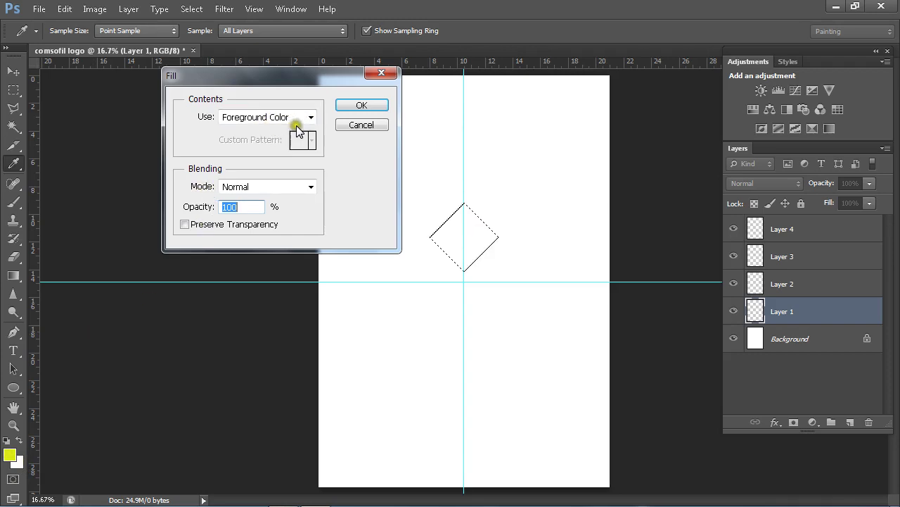
pyautogui.click(361, 105)
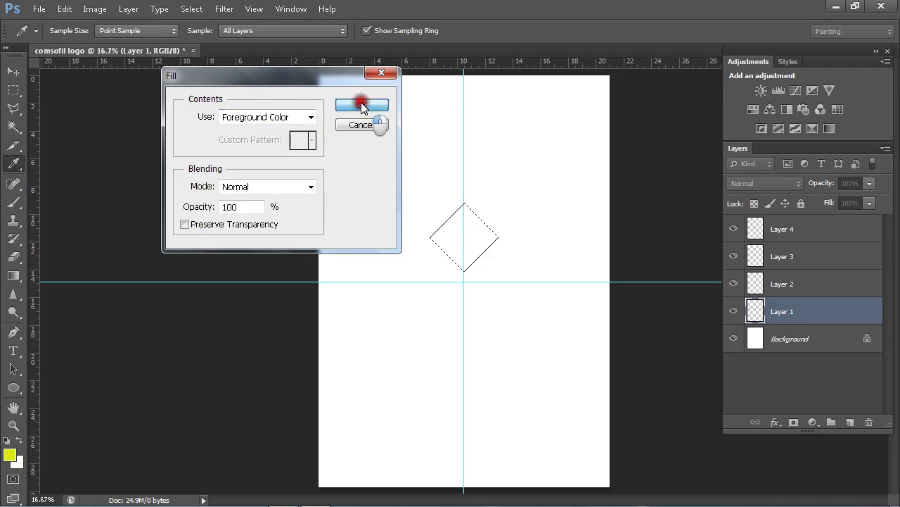
pyautogui.press('m')
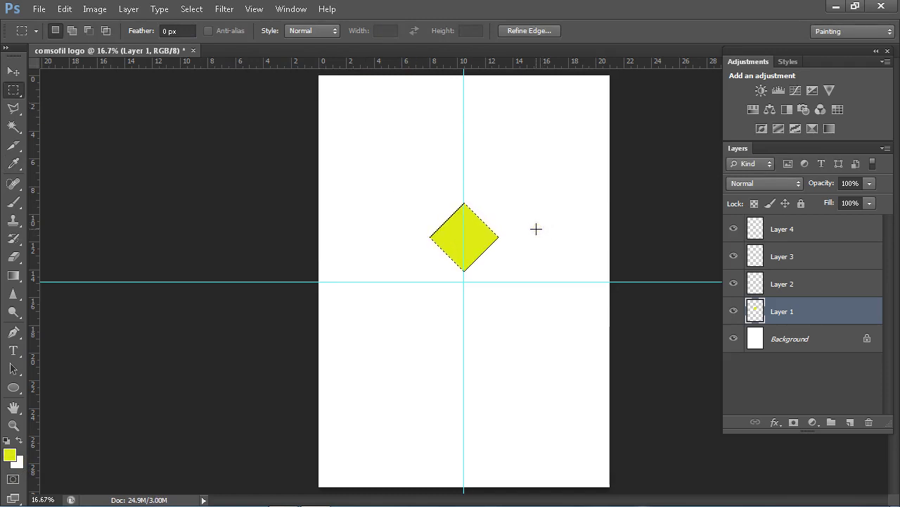
# - Deselect, and on Layer 2 draw a circular marquee selection about 4.5 cm in diameter, centred on the diamond's lower corner
pyautogui.hotkey('ctrl', 'd')
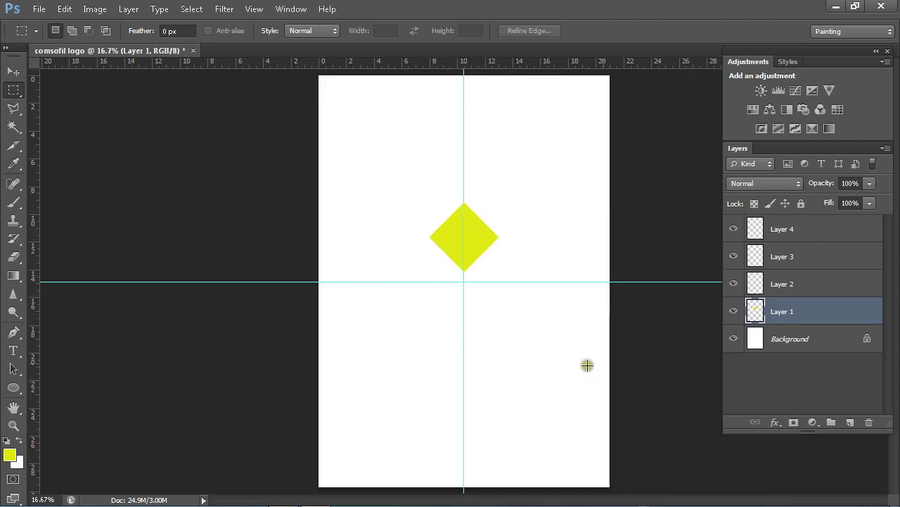
pyautogui.click(811, 286)
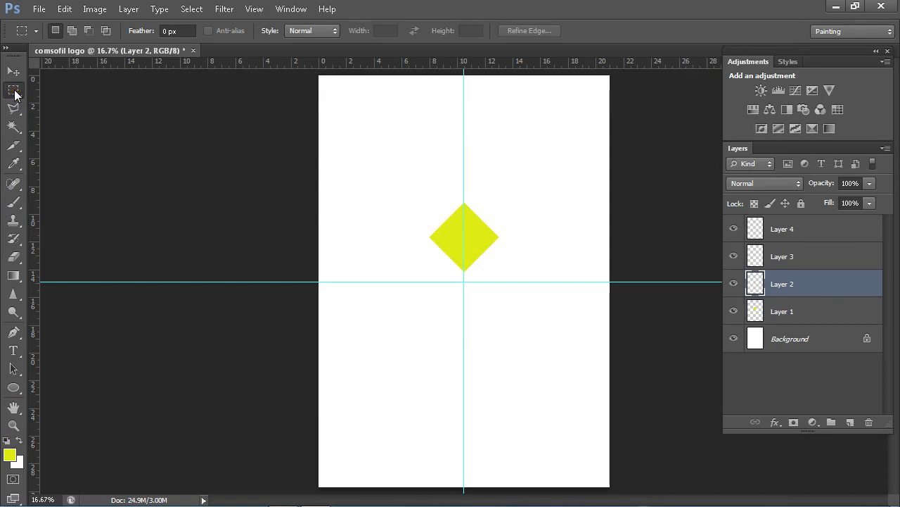
pyautogui.click(14, 92)
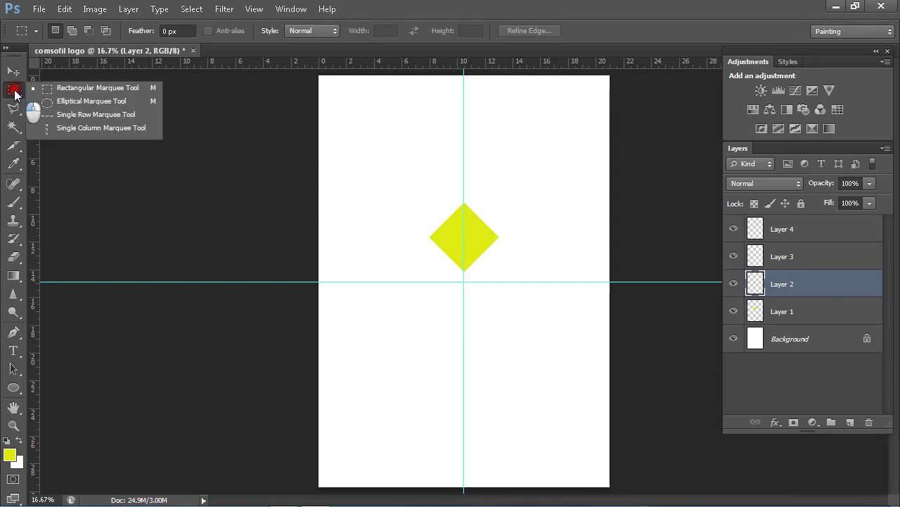
pyautogui.click(51, 106)
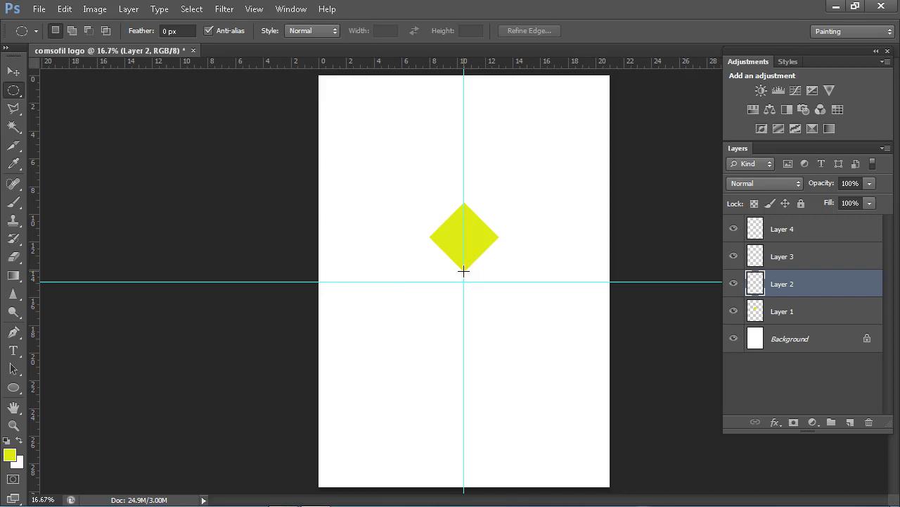
pyautogui.moveTo(464, 271); pyautogui.dragTo(493, 307)
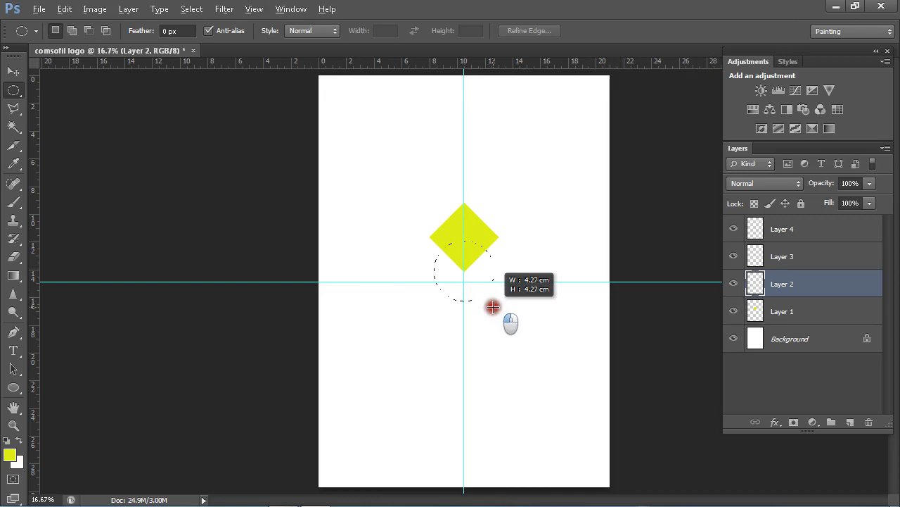
pyautogui.moveTo(492, 307); pyautogui.dragTo(495, 308)
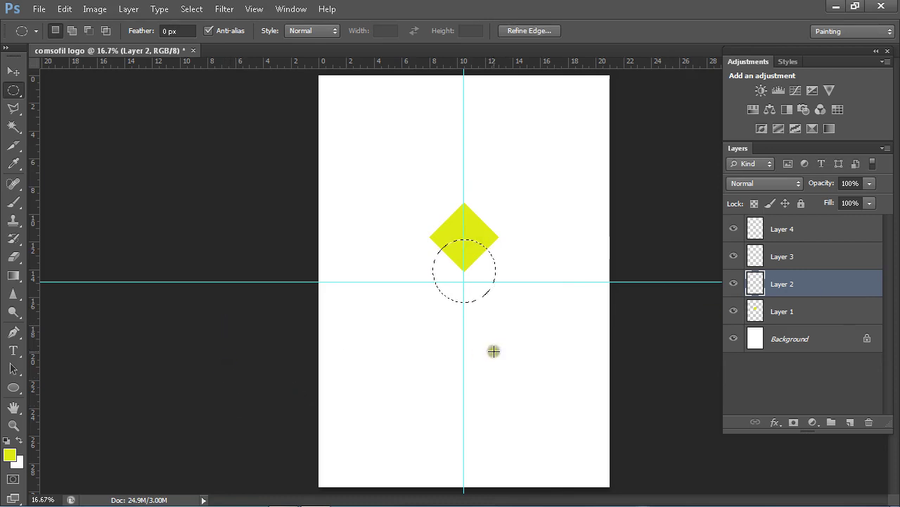
# - Set the foreground color to blue 1813eb and fill the circular selection on Layer 2 with it
pyautogui.click(9, 457)
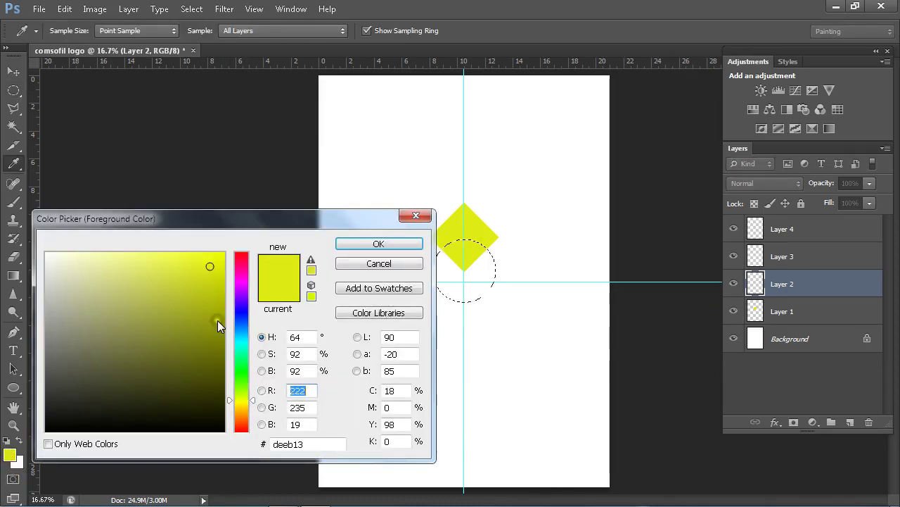
pyautogui.click(246, 312)
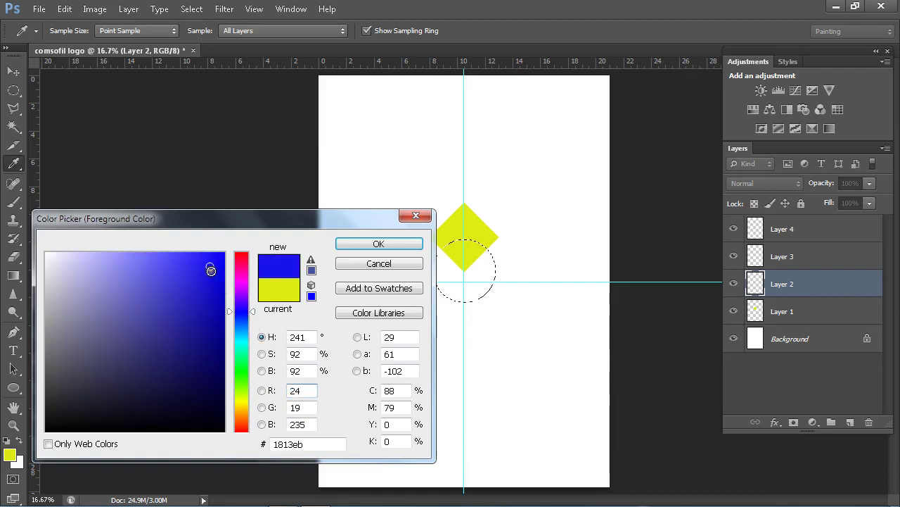
pyautogui.click(396, 244)
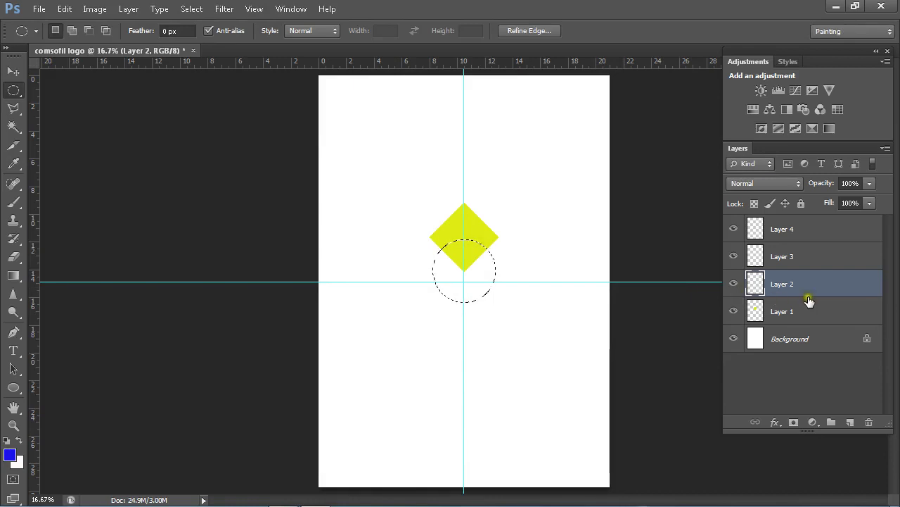
pyautogui.click(64, 10)
pyautogui.click(117, 207)
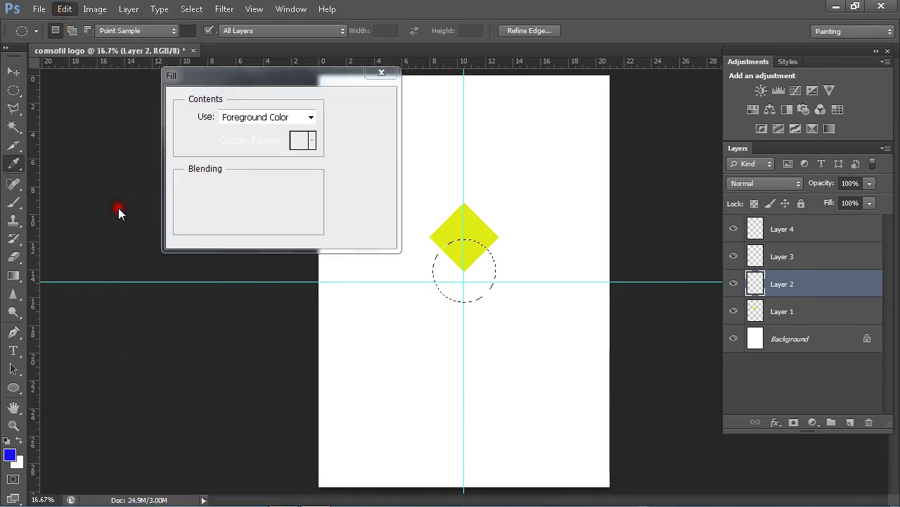
pyautogui.click(362, 105)
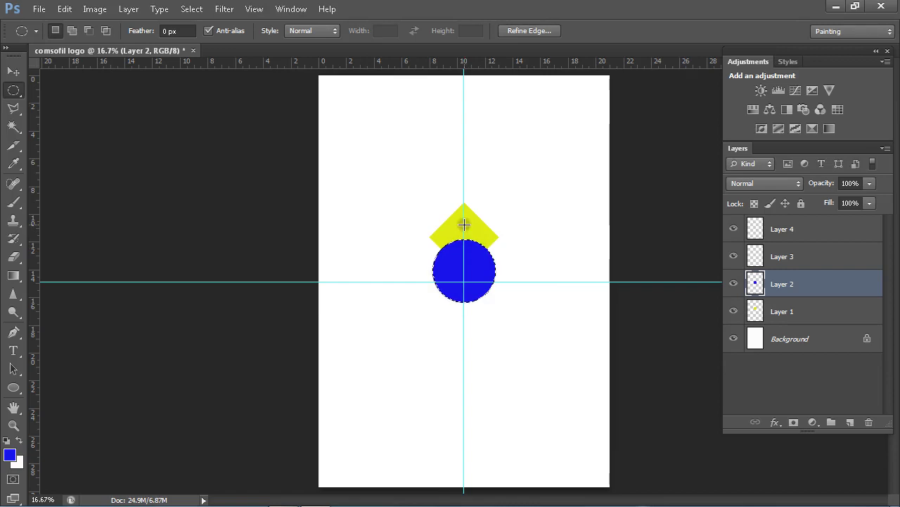
# - Move Layer 1 above Layer 2 in the layer order so the diamond overlaps the circle
pyautogui.click(807, 313)
pyautogui.moveTo(807, 313); pyautogui.dragTo(810, 280)
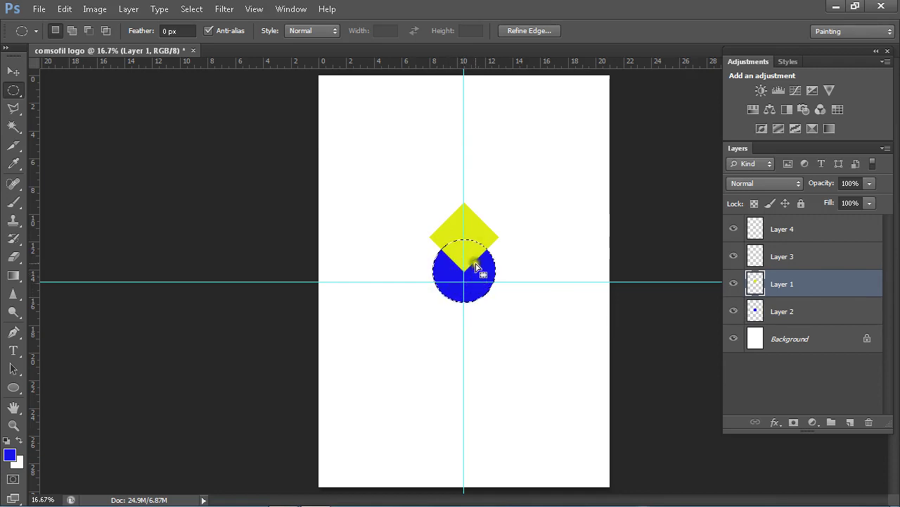
# - Scale the circular selection to 50% about its centre, delete that area from the blue circle on Layer 2 to form a ring, and deselect
pyautogui.click(193, 10)
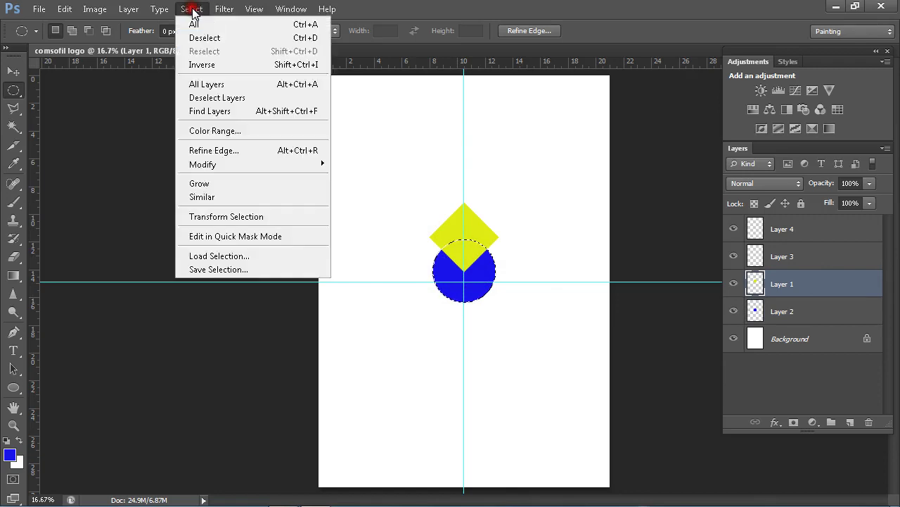
pyautogui.click(231, 216)
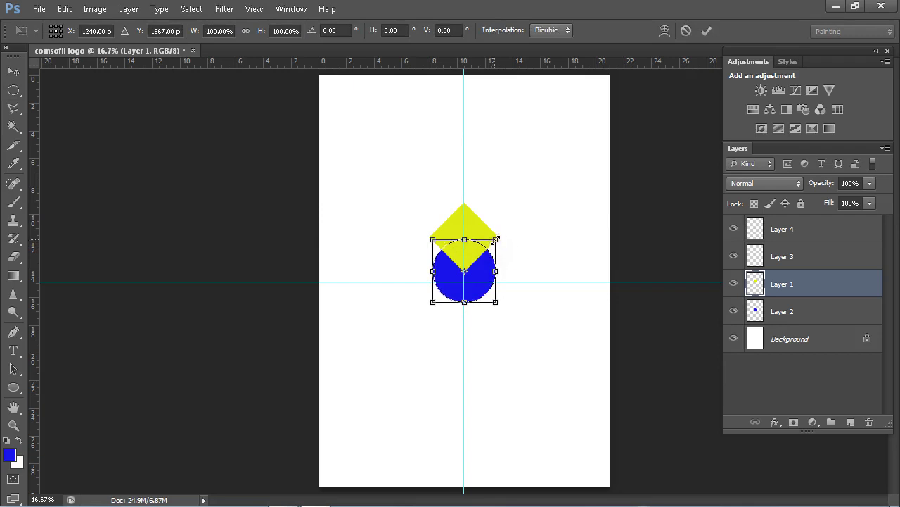
pyautogui.moveTo(497, 239); pyautogui.dragTo(483, 256)
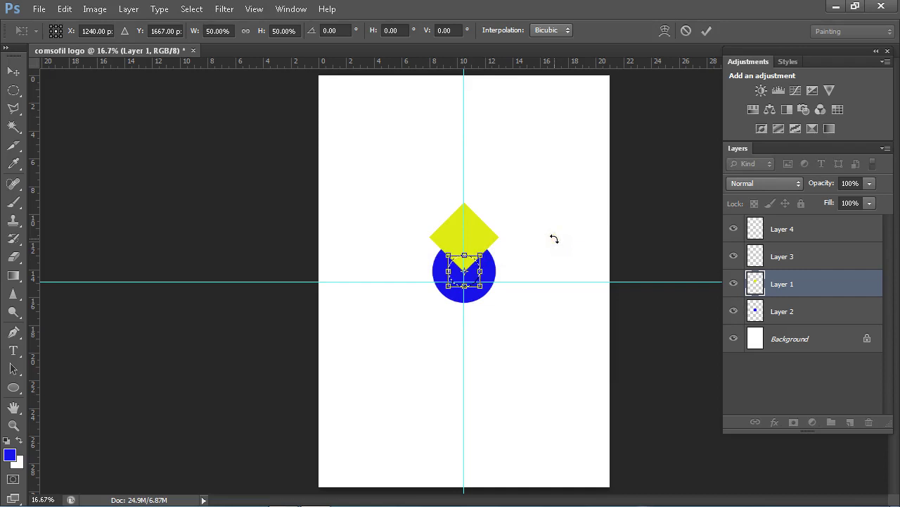
pyautogui.press('Return')
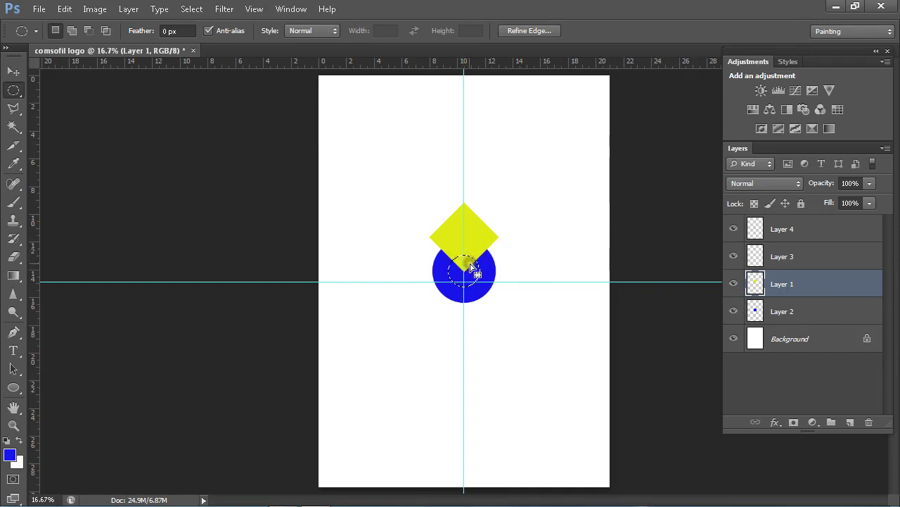
pyautogui.click(812, 311)
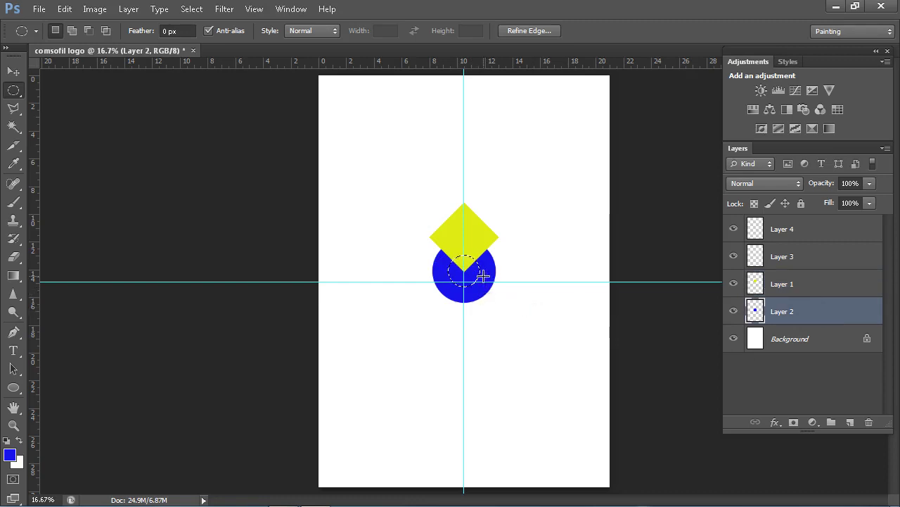
pyautogui.press('Delete')
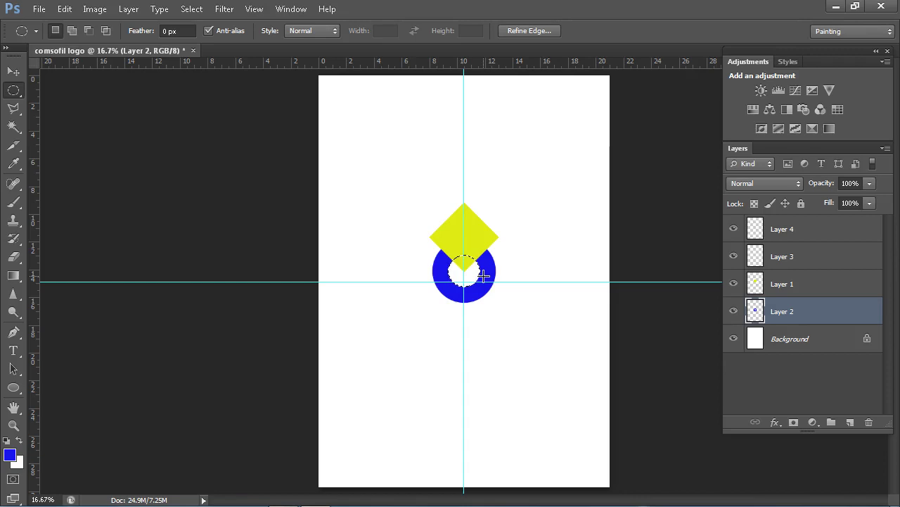
pyautogui.hotkey('ctrl', 'd')
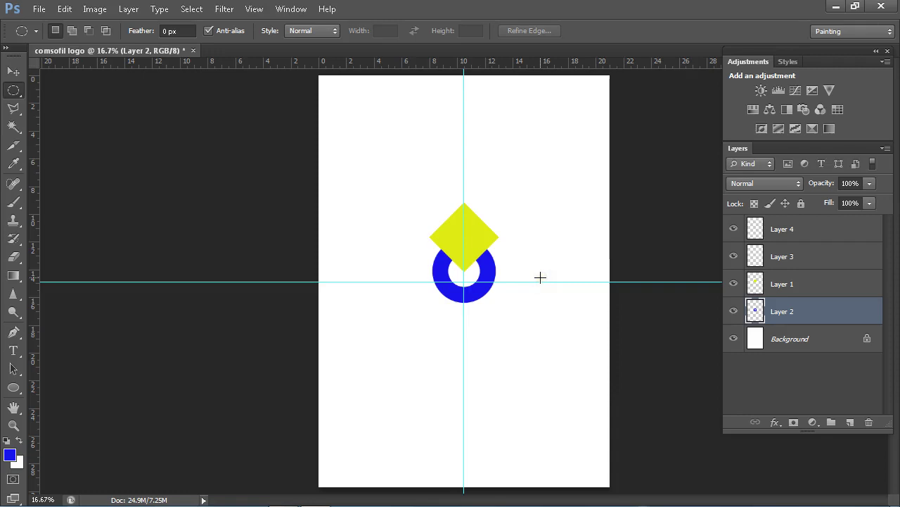
# - Merge the yellow diamond's Layer 1 and the blue ring's Layer 2 into one layer
pyautogui.hotkey('ctrl', '+')
pyautogui.hotkey('ctrl', '+')
pyautogui.hotkey('ctrl', '+')
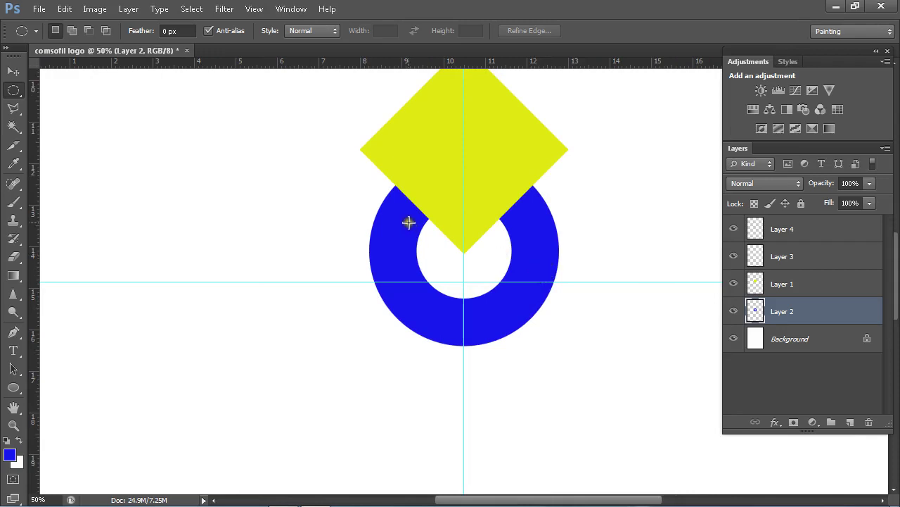
pyautogui.moveTo(511, 137); pyautogui.dragTo(509, 218)
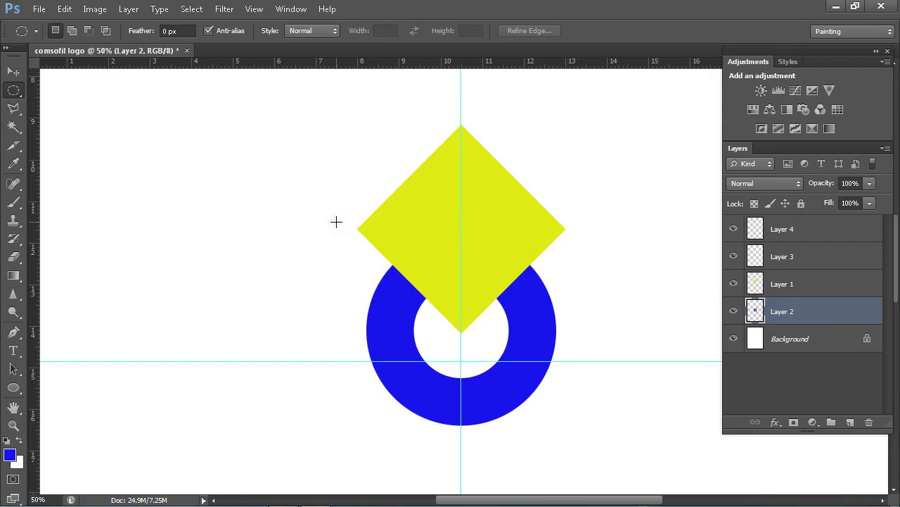
pyautogui.keyDown('shift'); pyautogui.click(818, 289); pyautogui.keyUp('shift')
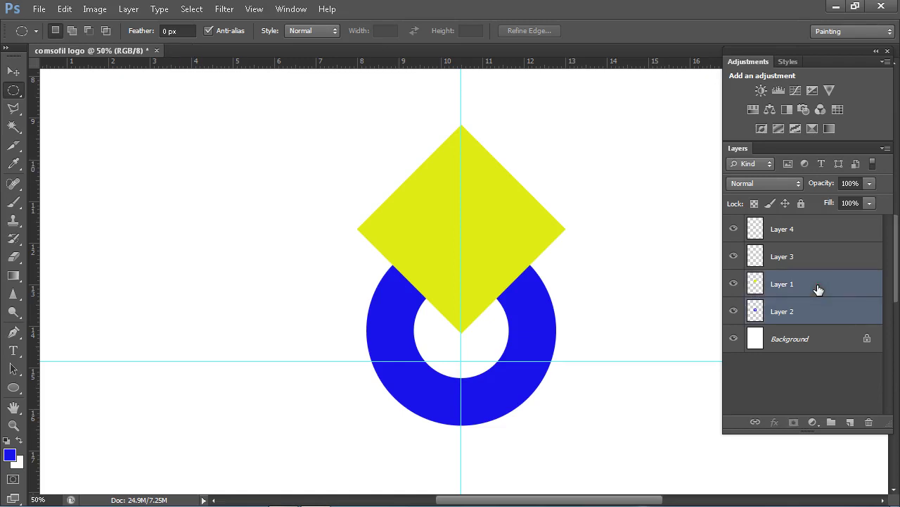
pyautogui.click(812, 287)
pyautogui.rightClick(811, 287)
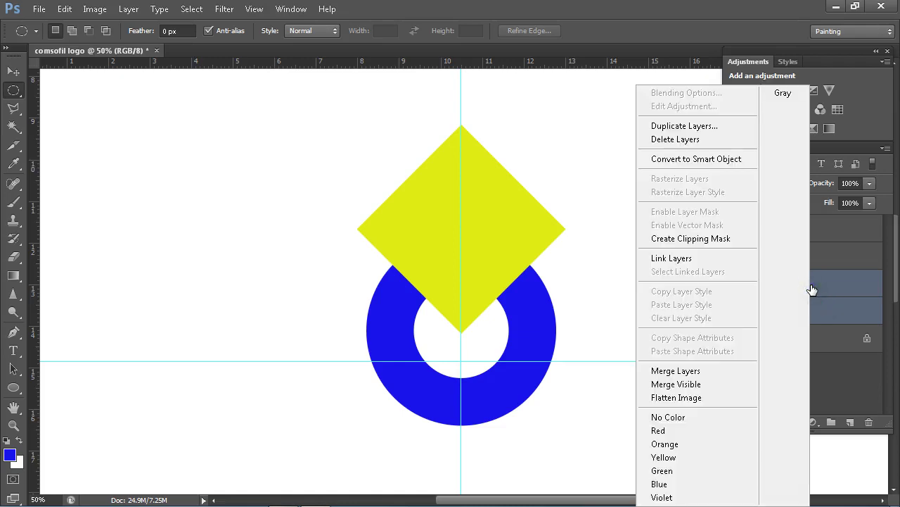
pyautogui.click(677, 373)
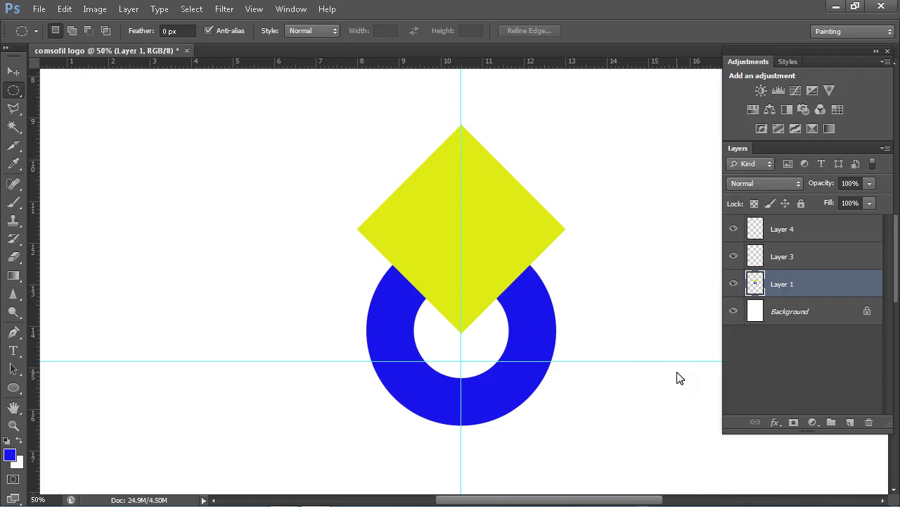
# - Select a thin horizontal strip about 5.4 cm wide across the diamond's side corners with the Rectangular Marquee and delete its contents
pyautogui.click(12, 89)
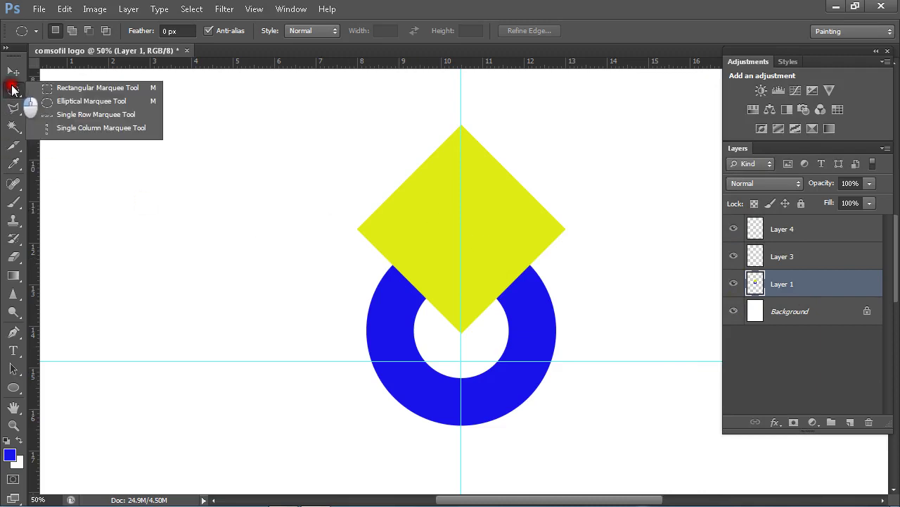
pyautogui.click(49, 87)
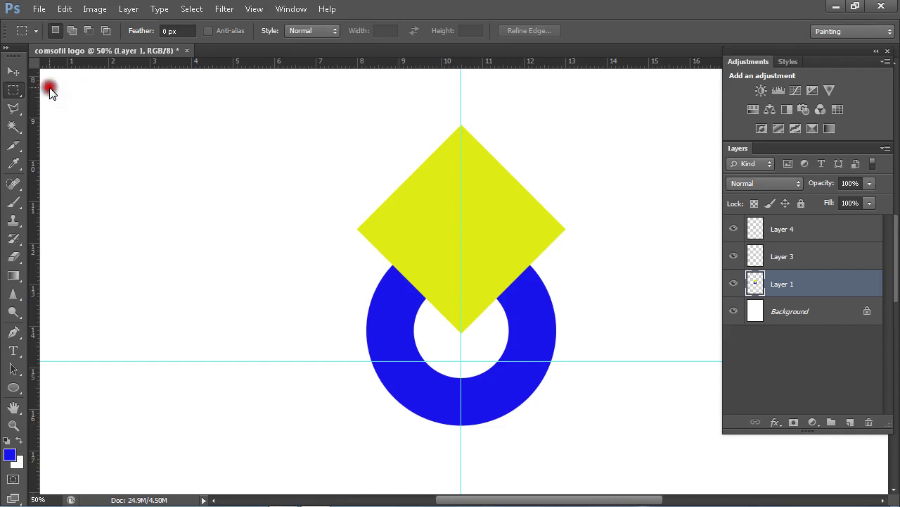
pyautogui.click(348, 223)
pyautogui.moveTo(348, 224); pyautogui.dragTo(573, 233)
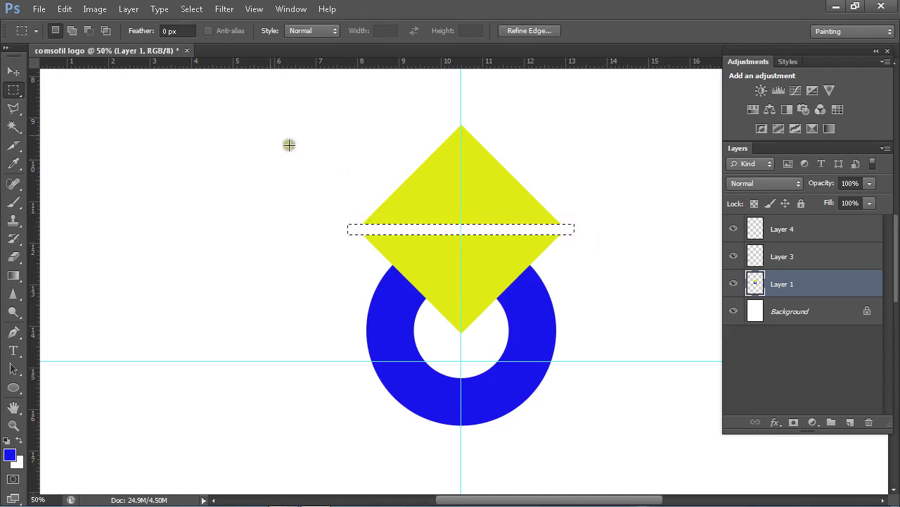
# - Rotate the strip selection 90 degrees with Transform Selection so it stands along the vertical guide
pyautogui.click(192, 8)
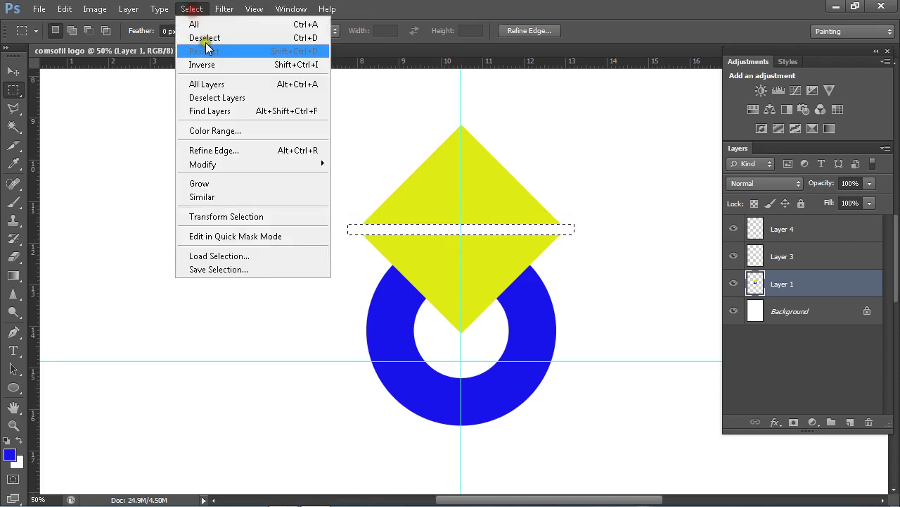
pyautogui.click(239, 216)
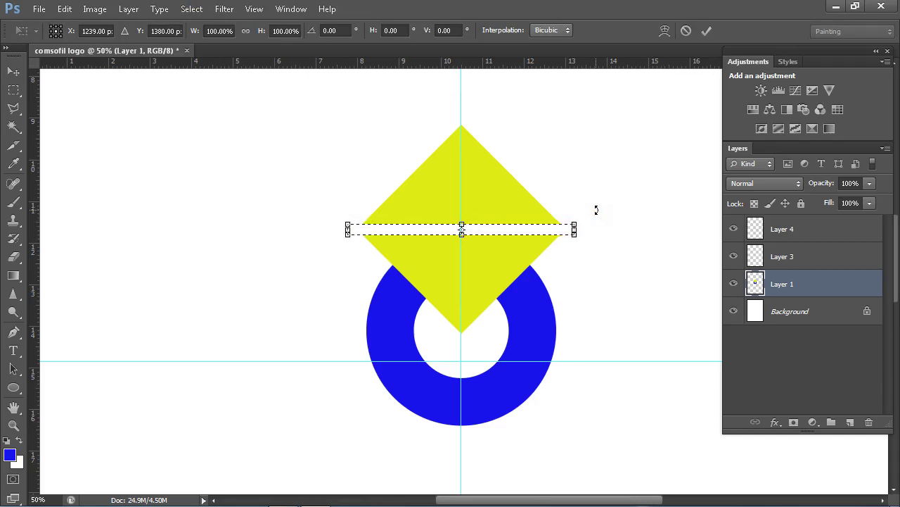
pyautogui.moveTo(597, 210); pyautogui.dragTo(501, 407)
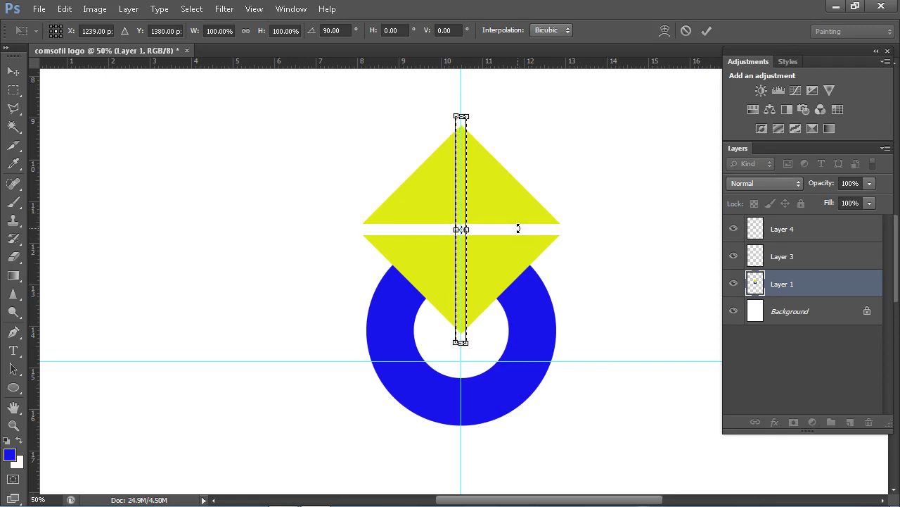
# - Move the vertical strip selection straight down along the guide to Y 1706 px and apply the selection transform
pyautogui.press('Down')
pyautogui.press('Down')
pyautogui.press('Down')
pyautogui.press('Down')
pyautogui.press('Down')
pyautogui.press('Down')
pyautogui.press('Down')
pyautogui.press('Down')
pyautogui.press('Down')
pyautogui.press('Down')
pyautogui.press('Down')
pyautogui.press('Down')
pyautogui.press('Down')
pyautogui.press('Down')
pyautogui.press('Down')
pyautogui.press('Down')
pyautogui.press('Down')
pyautogui.press('Down')
pyautogui.press('Down')
pyautogui.press('Down')
pyautogui.press('Down')
pyautogui.press('Down')
pyautogui.press('Down')
pyautogui.press('Down')
pyautogui.press('Down')
pyautogui.press('Down')
pyautogui.press('Down')
pyautogui.press('Down')
pyautogui.press('Down')
pyautogui.press('Down')
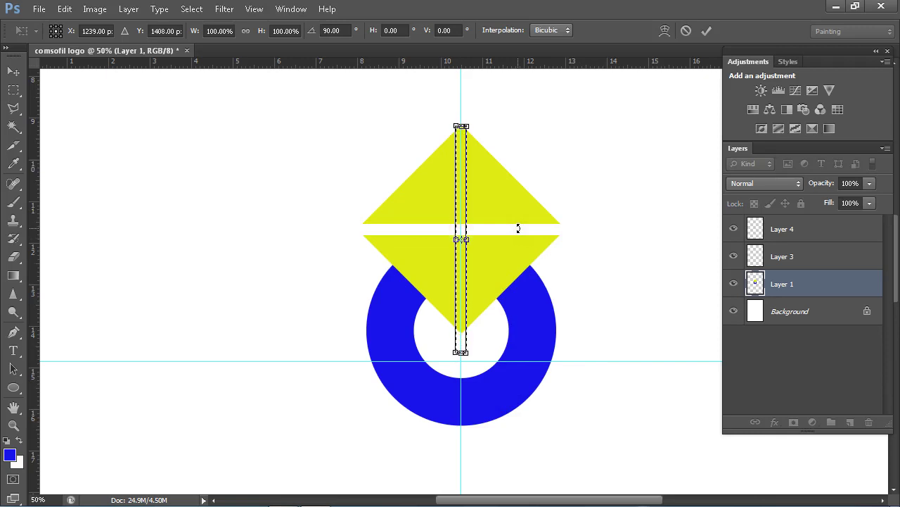
pyautogui.press('Down')
pyautogui.press('Down')
pyautogui.press('Down')
pyautogui.press('Down')
pyautogui.press('Down')
pyautogui.press('Down')
pyautogui.press('Down')
pyautogui.press('Down')
pyautogui.press('Down')
pyautogui.press('Down')
pyautogui.press('Down')
pyautogui.press('Down')
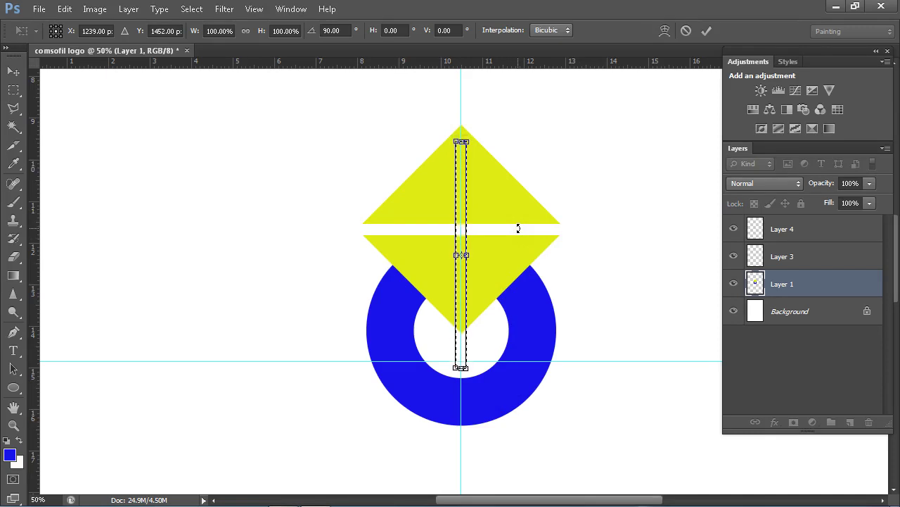
pyautogui.press('Down')
pyautogui.press('Down')
pyautogui.press('Down')
pyautogui.press('Down')
pyautogui.press('Down')
pyautogui.press('Down')
pyautogui.press('Down')
pyautogui.press('Down')
pyautogui.press('Down')
pyautogui.press('Down')
pyautogui.press('Down')
pyautogui.press('Down')
pyautogui.press('Down')
pyautogui.press('Down')
pyautogui.press('Down')
pyautogui.press('Down')
pyautogui.press('Down')
pyautogui.press('Down')
pyautogui.press('Down')
pyautogui.press('Down')
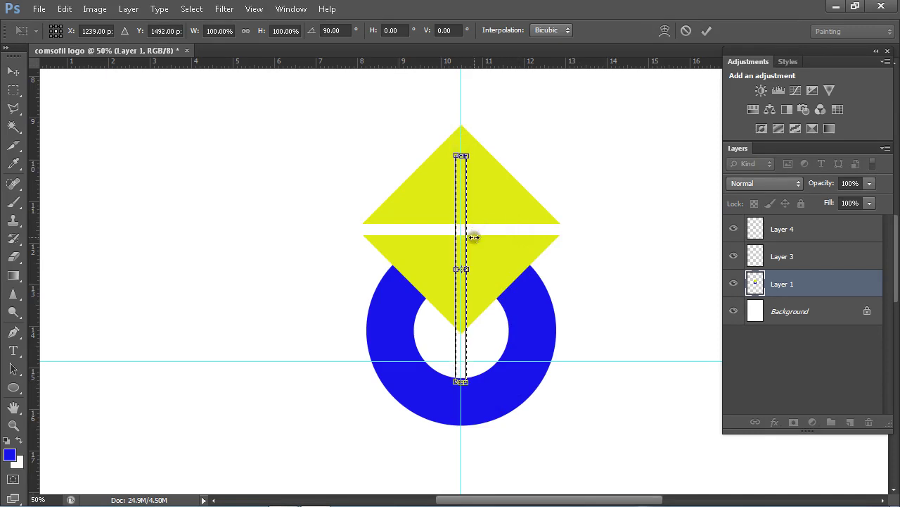
pyautogui.press('Down')
pyautogui.press('Down')
pyautogui.press('Down')
pyautogui.press('Down')
pyautogui.press('Down')
pyautogui.press('Down')
pyautogui.press('Down')
pyautogui.press('Down')
pyautogui.press('Down')
pyautogui.press('Down')
pyautogui.press('Down')
pyautogui.press('Down')
pyautogui.press('Down')
pyautogui.press('Down')
pyautogui.press('Down')
pyautogui.press('Down')
pyautogui.press('Down')
pyautogui.press('Down')
pyautogui.press('Down')
pyautogui.press('Down')
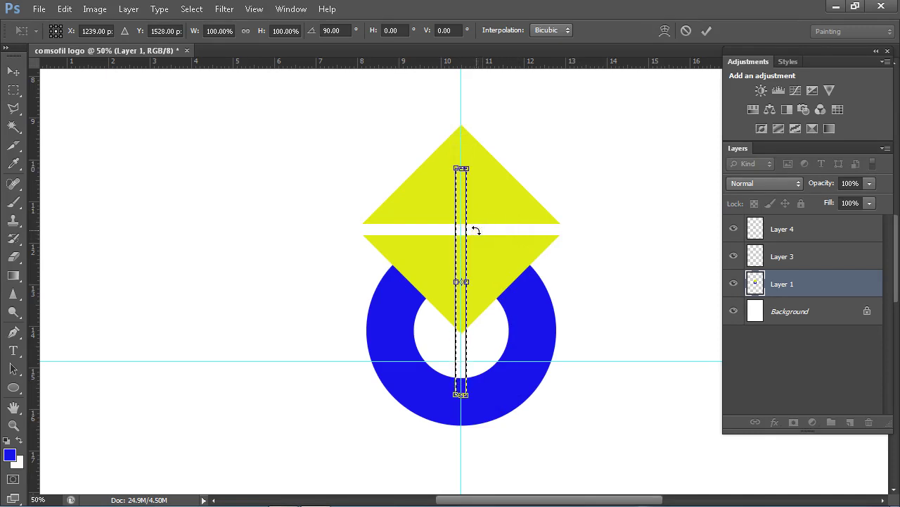
pyautogui.press('Down')
pyautogui.press('Down')
pyautogui.press('Down')
pyautogui.press('Down')
pyautogui.press('Down')
pyautogui.press('Down')
pyautogui.press('Down')
pyautogui.press('Down')
pyautogui.press('Down')
pyautogui.press('Down')
pyautogui.press('Down')
pyautogui.press('Down')
pyautogui.press('Down')
pyautogui.press('Down')
pyautogui.press('Down')
pyautogui.press('Down')
pyautogui.press('Down')
pyautogui.press('Down')
pyautogui.press('Down')
pyautogui.press('Down')
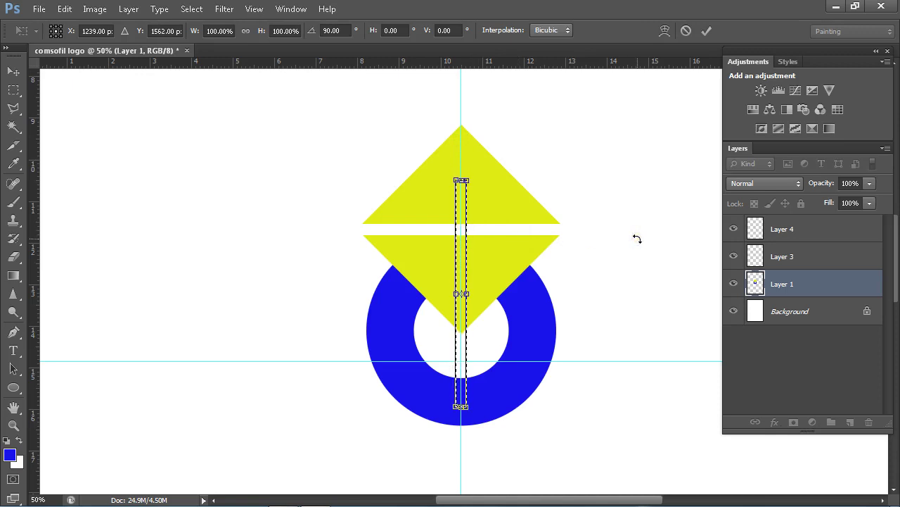
pyautogui.press('Down')
pyautogui.press('Down')
pyautogui.press('Down')
pyautogui.press('Down')
pyautogui.press('Down')
pyautogui.press('Down')
pyautogui.press('Down')
pyautogui.press('Down')
pyautogui.press('Down')
pyautogui.press('Down')
pyautogui.press('Down')
pyautogui.press('Down')
pyautogui.press('Down')
pyautogui.press('Down')
pyautogui.press('Down')
pyautogui.press('Down')
pyautogui.press('Down')
pyautogui.press('Down')
pyautogui.press('Down')
pyautogui.press('Down')
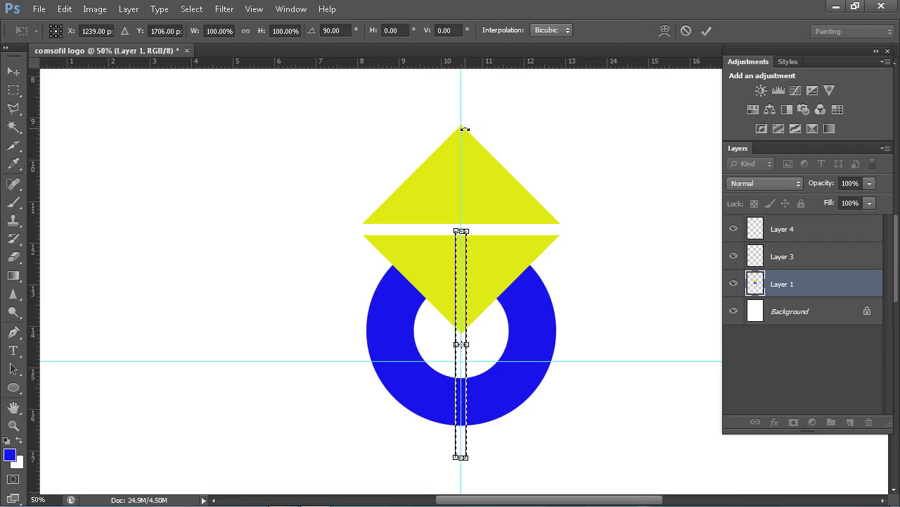
pyautogui.press('Return')
# - Delete the strip's contents from the lower diamond and ring, then marquee and delete the ring's portion below the diamond's lower tip and deselect
pyautogui.press('m')
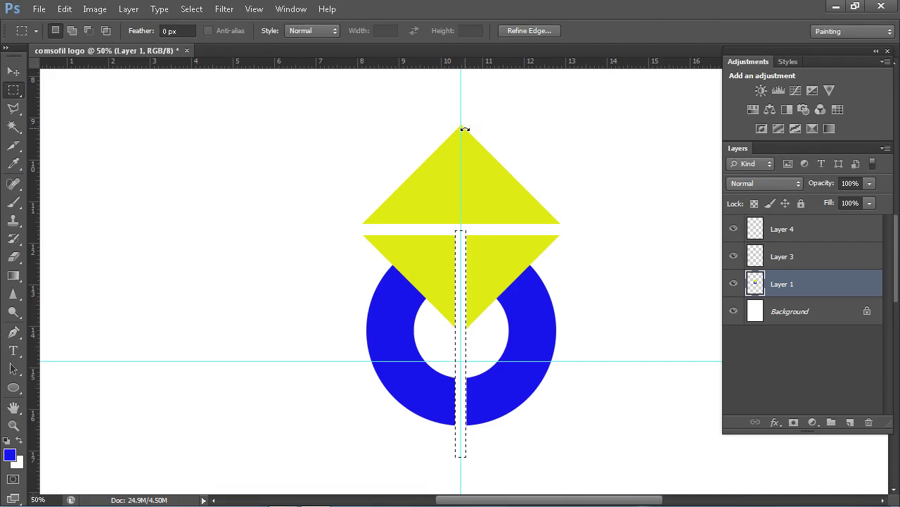
pyautogui.hotkey('ctrl', 'd')
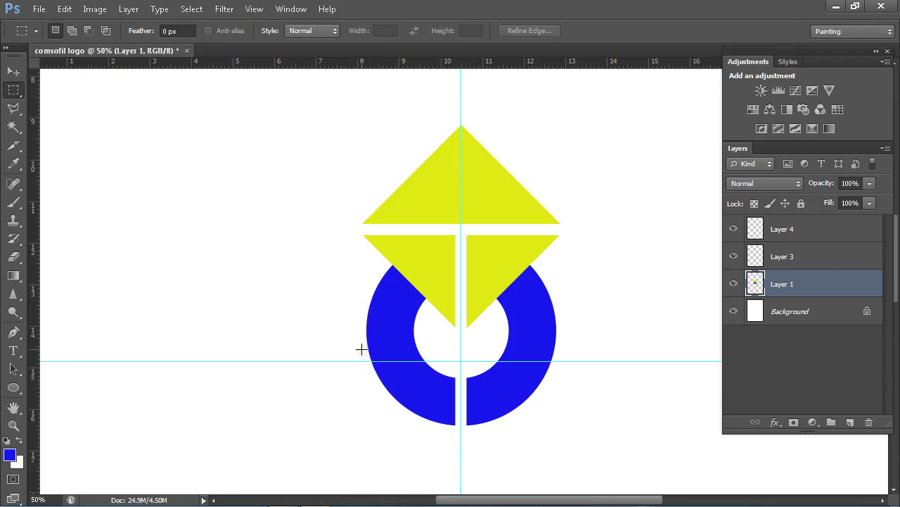
pyautogui.moveTo(360, 342); pyautogui.dragTo(595, 457)
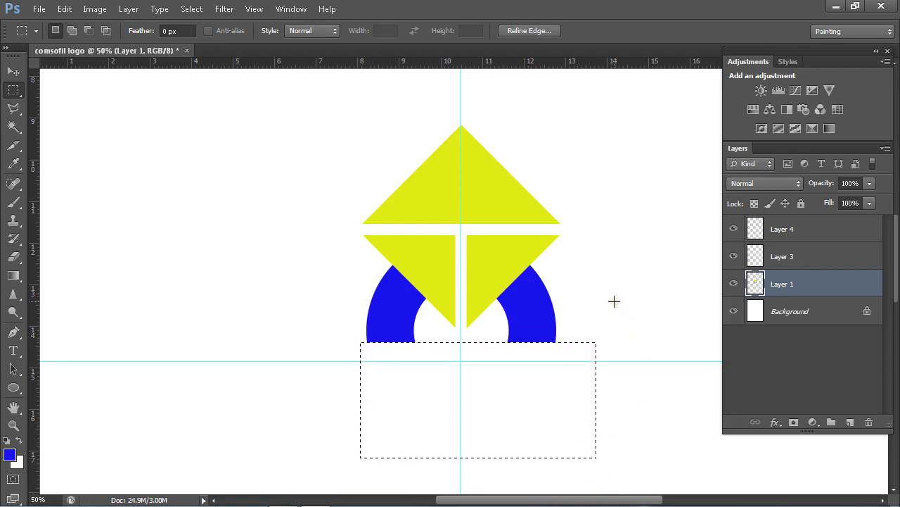
pyautogui.hotkey('ctrl', 'd')
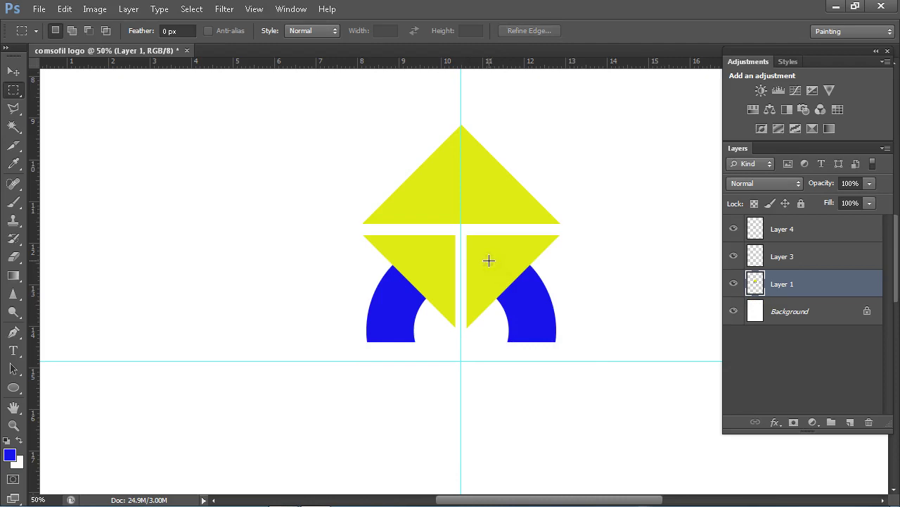
# - Lock Layer 1's transparent pixels, marquee the right arrow piece below the horizontal gap, and fill it with the blue foreground color at 100% opacity
pyautogui.click(753, 204)
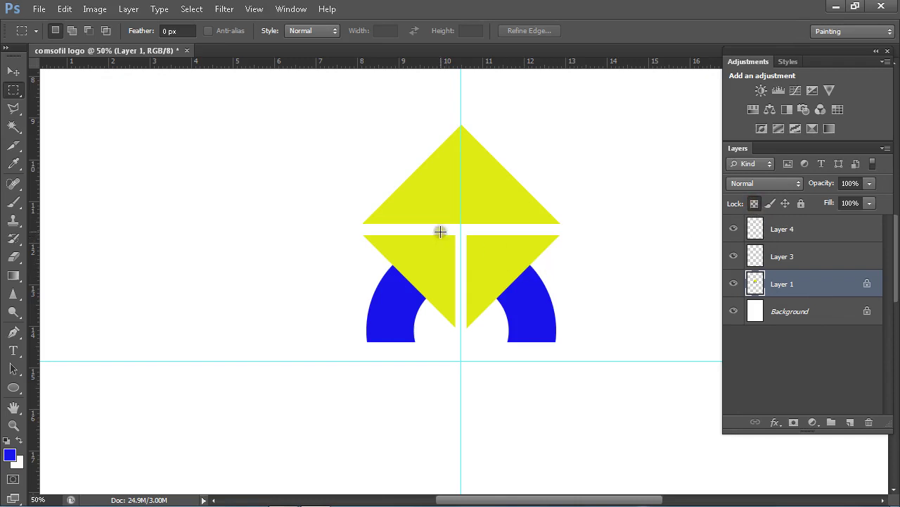
pyautogui.moveTo(459, 233); pyautogui.dragTo(575, 360)
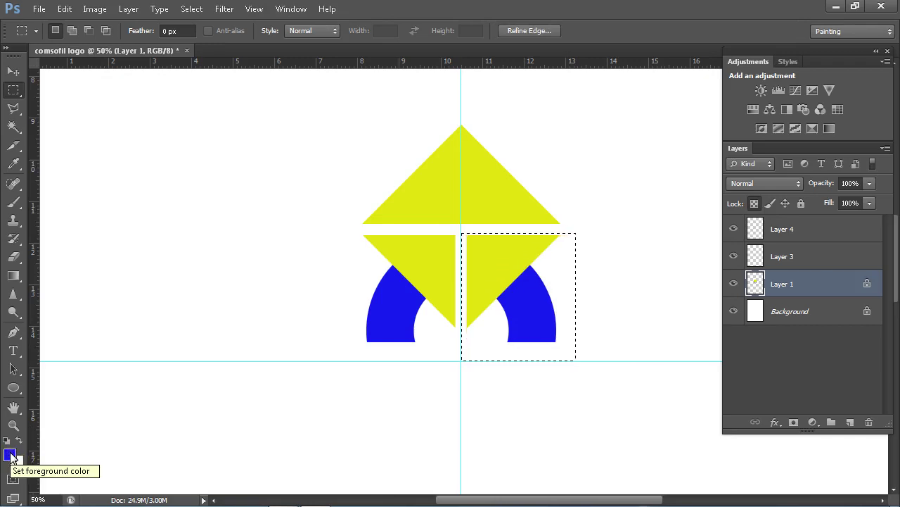
pyautogui.click(64, 9)
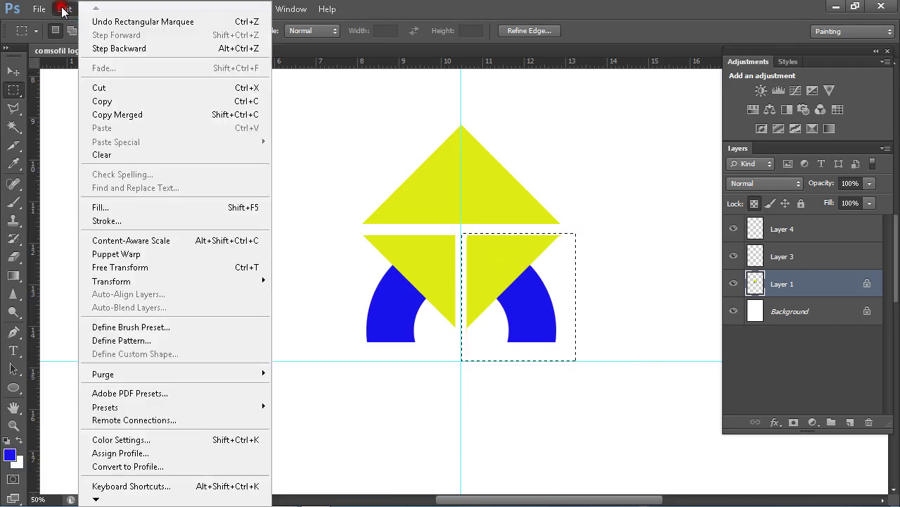
pyautogui.click(117, 206)
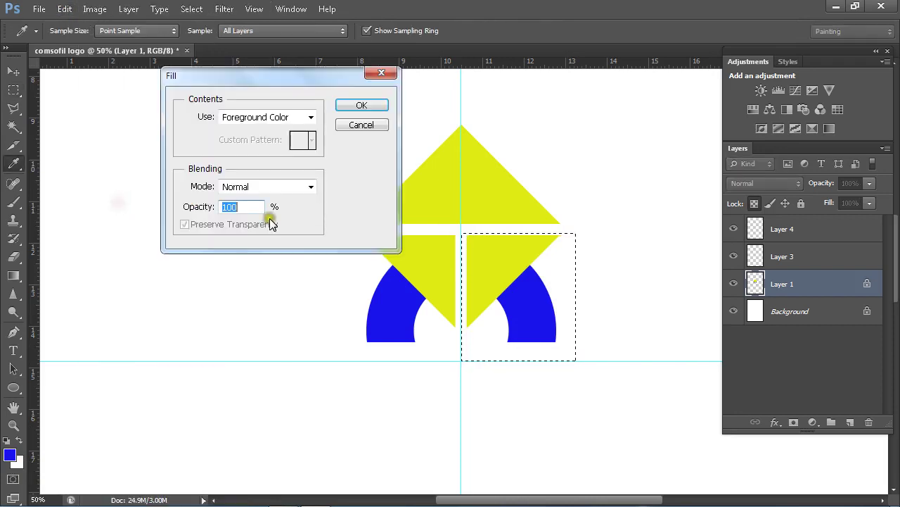
pyautogui.click(374, 105)
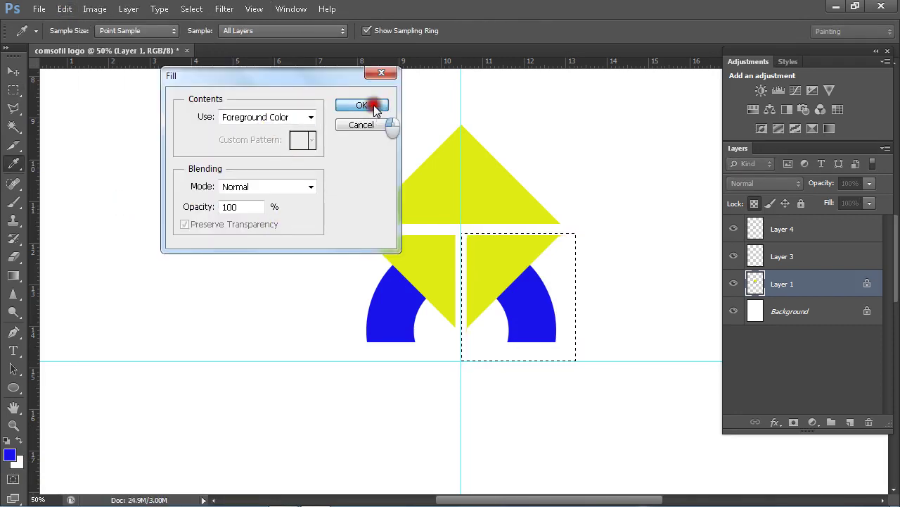
pyautogui.press('m')
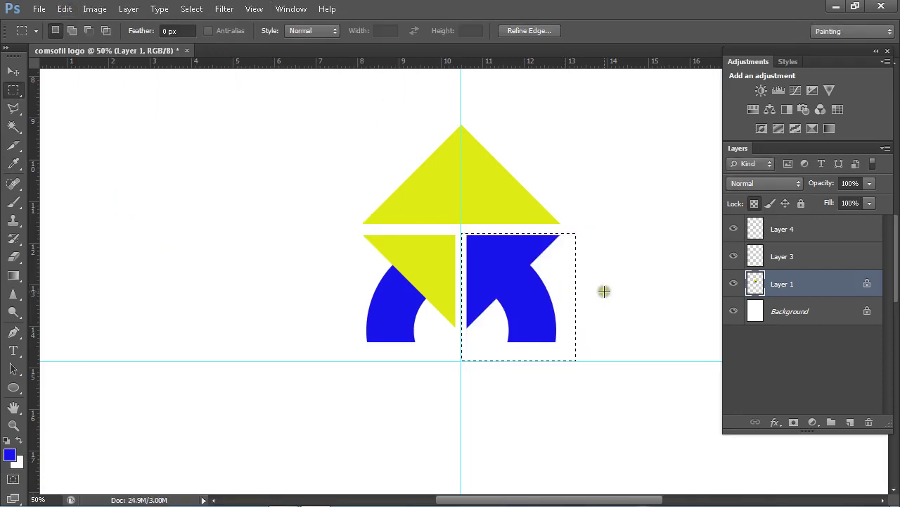
# - Move the rectangular selection over the left arrow piece, fill it with red #eb132d as the foreground color, and deselect
pyautogui.moveTo(531, 299); pyautogui.dragTo(423, 301)
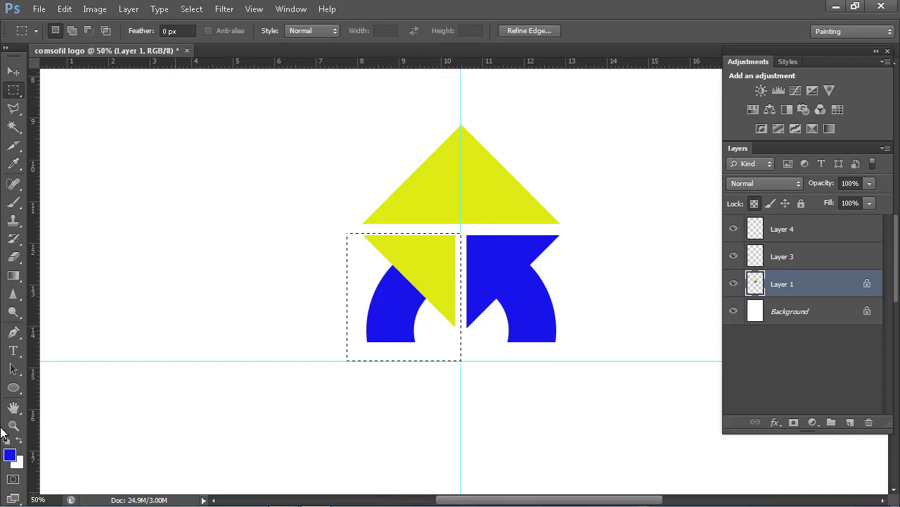
pyautogui.click(10, 456)
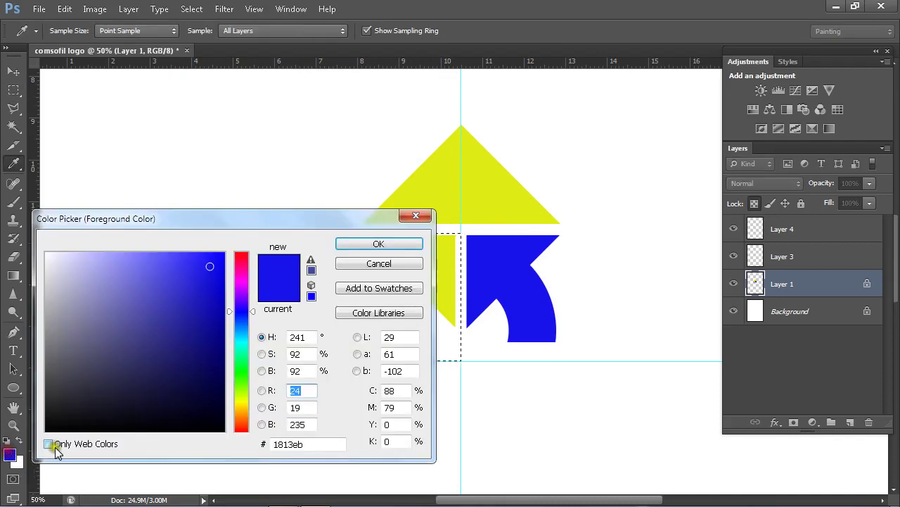
pyautogui.click(243, 256)
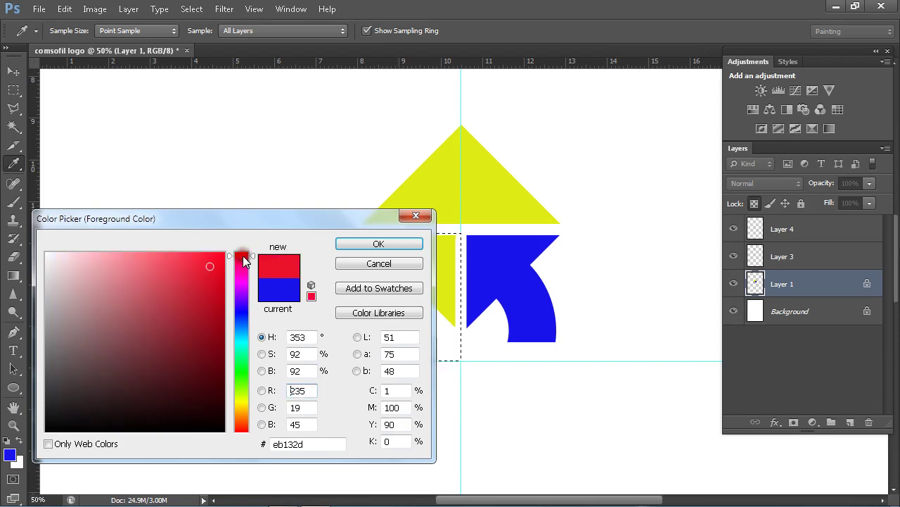
pyautogui.click(374, 243)
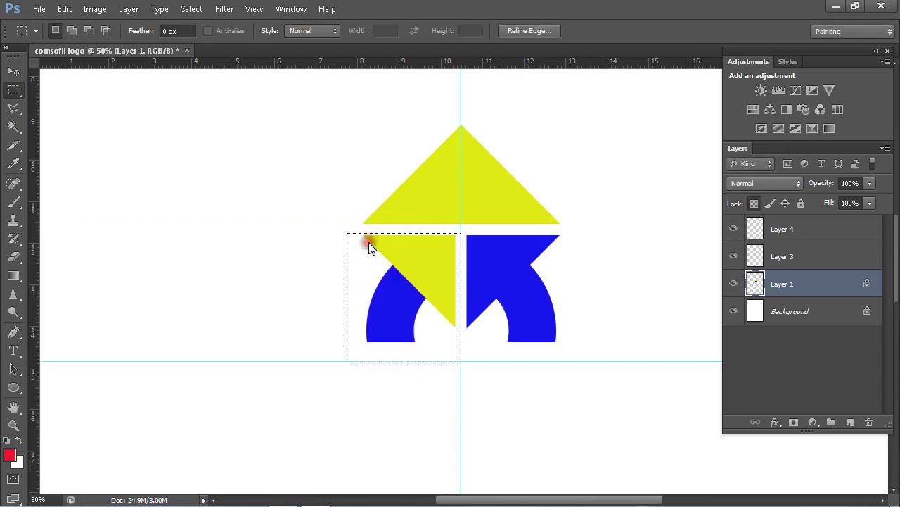
pyautogui.click(63, 9)
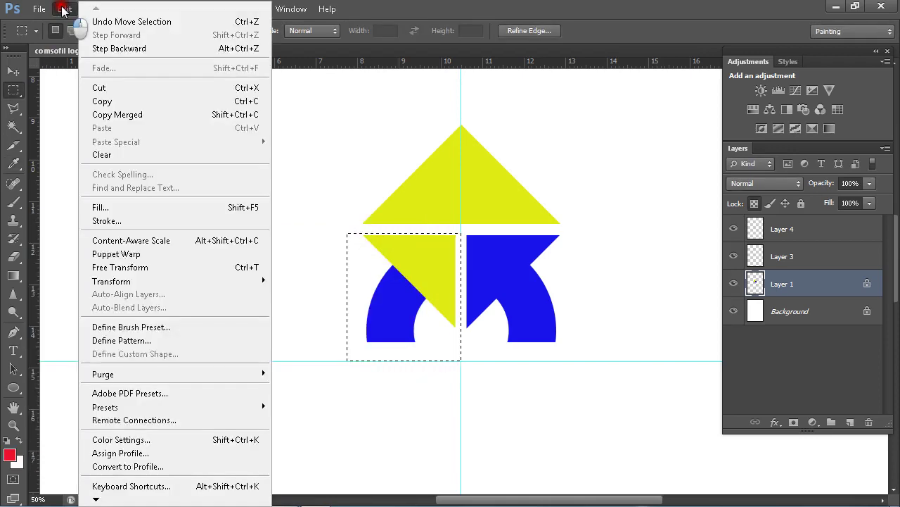
pyautogui.click(110, 207)
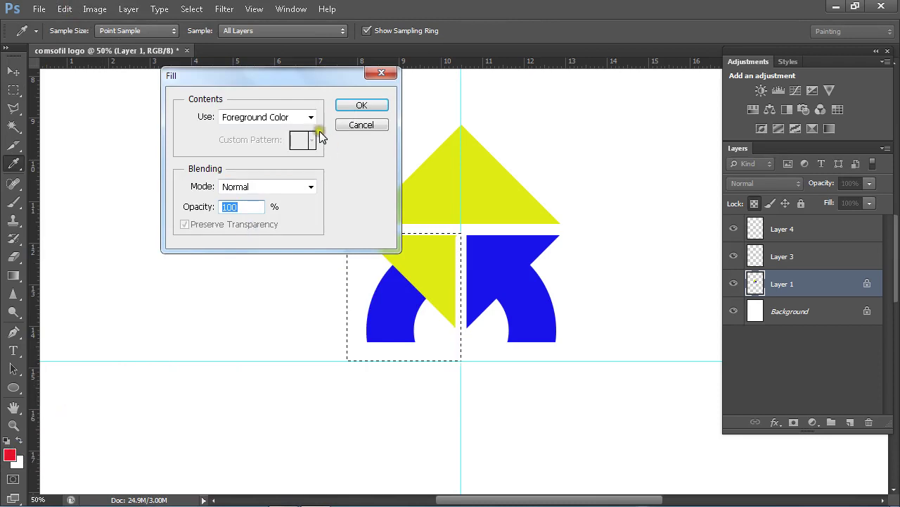
pyautogui.click(366, 104)
pyautogui.press('m')
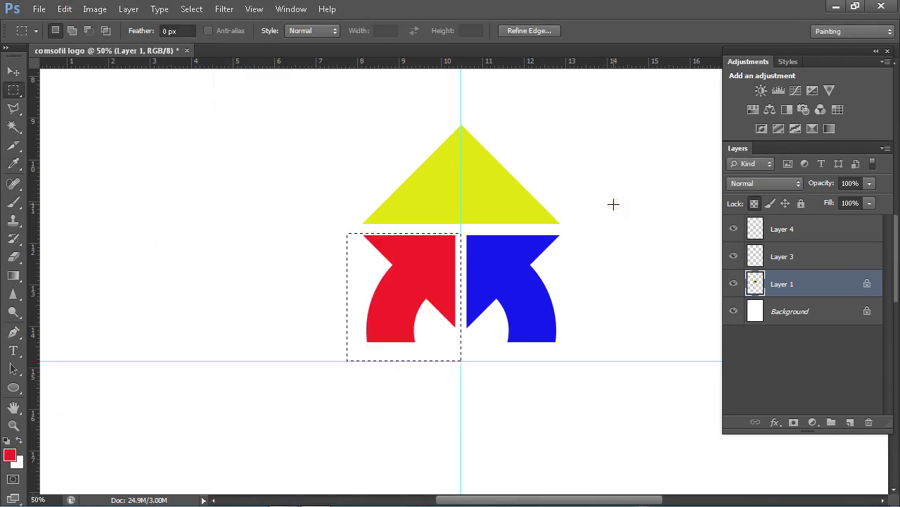
pyautogui.hotkey('ctrl', 'd')
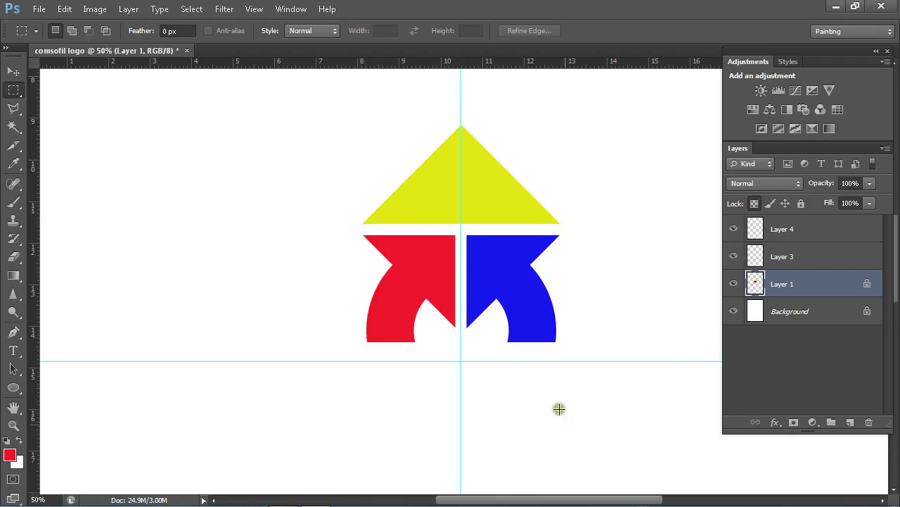
# - Add a black Stroke layer style to Layer 1 with size 13 px and position Inside
pyautogui.click(776, 422)
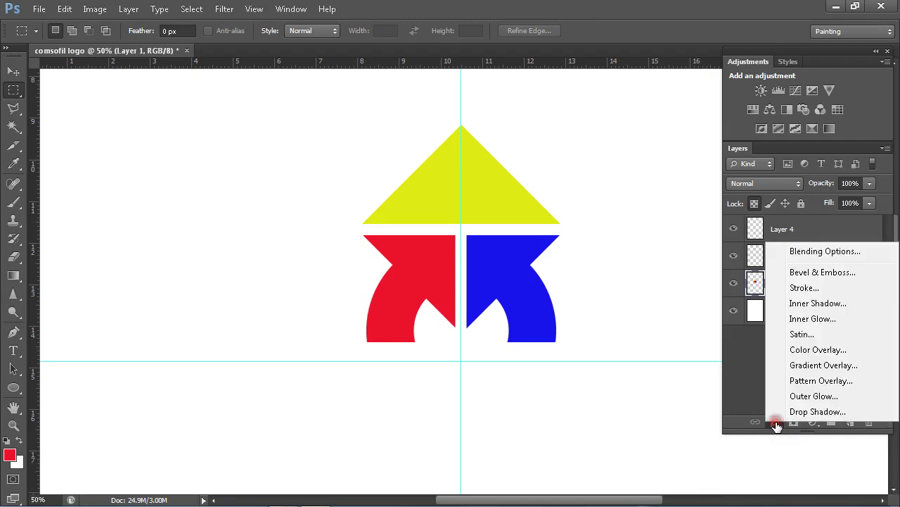
pyautogui.click(800, 287)
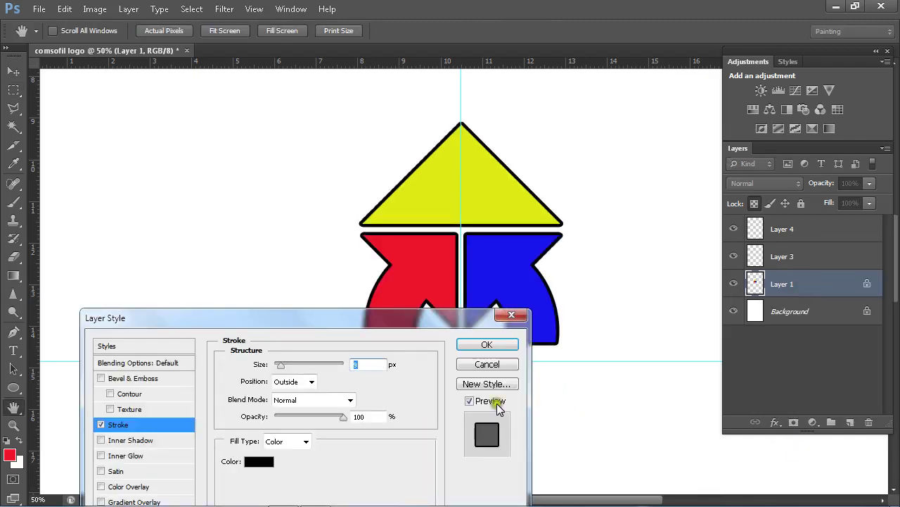
pyautogui.click(347, 316)
pyautogui.moveTo(348, 316); pyautogui.dragTo(352, 298)
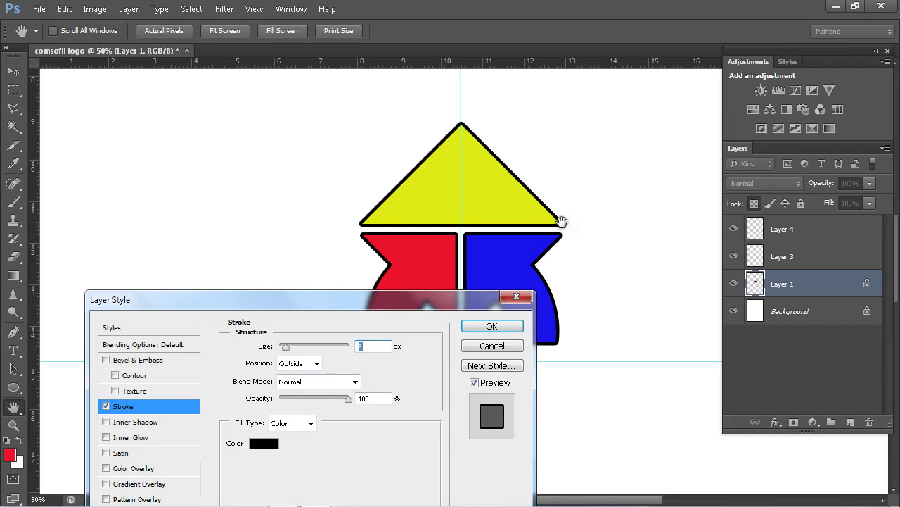
pyautogui.click(317, 364)
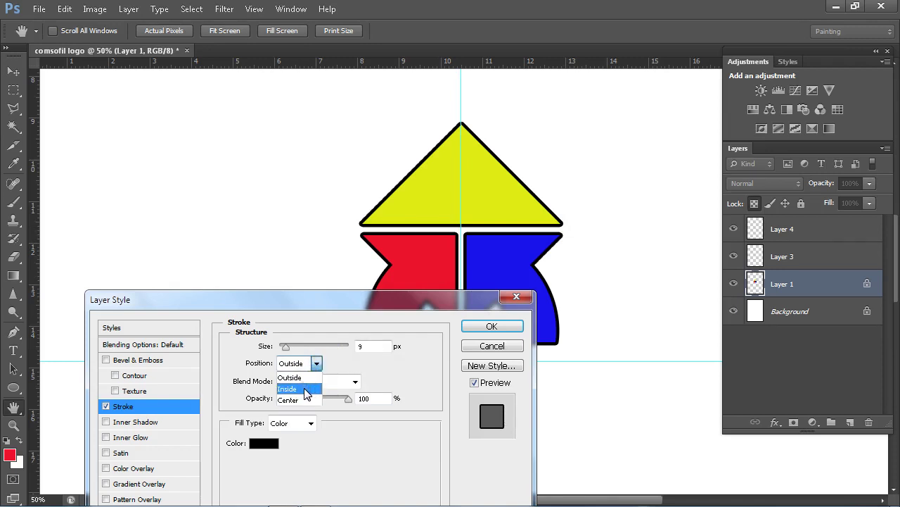
pyautogui.click(304, 388)
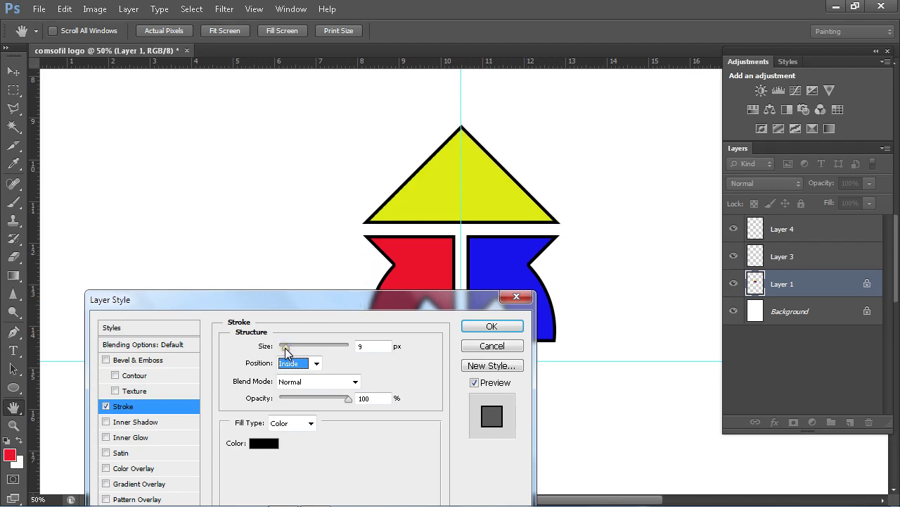
pyautogui.moveTo(286, 352)
pyautogui.mouseDown()
pyautogui.moveTo(295, 362)
pyautogui.moveTo(275, 350)
pyautogui.moveTo(287, 353)
pyautogui.mouseUp()
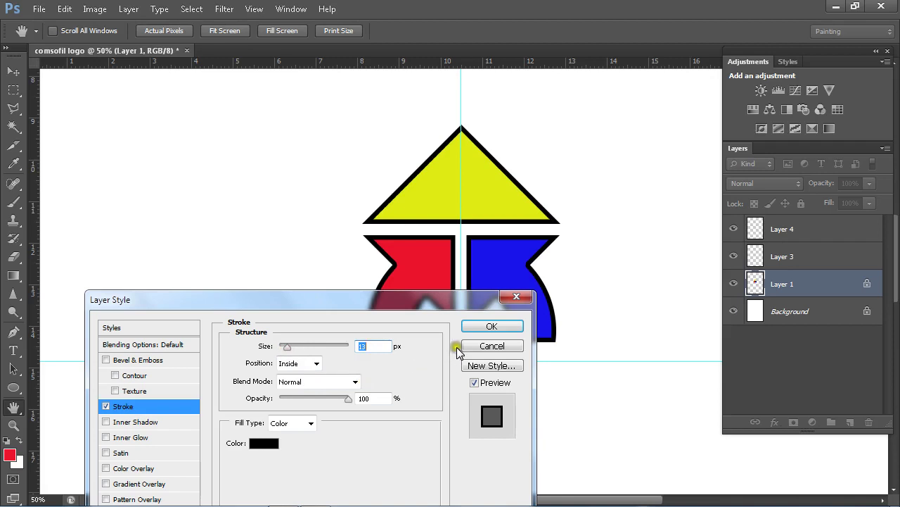
pyautogui.click(493, 326)
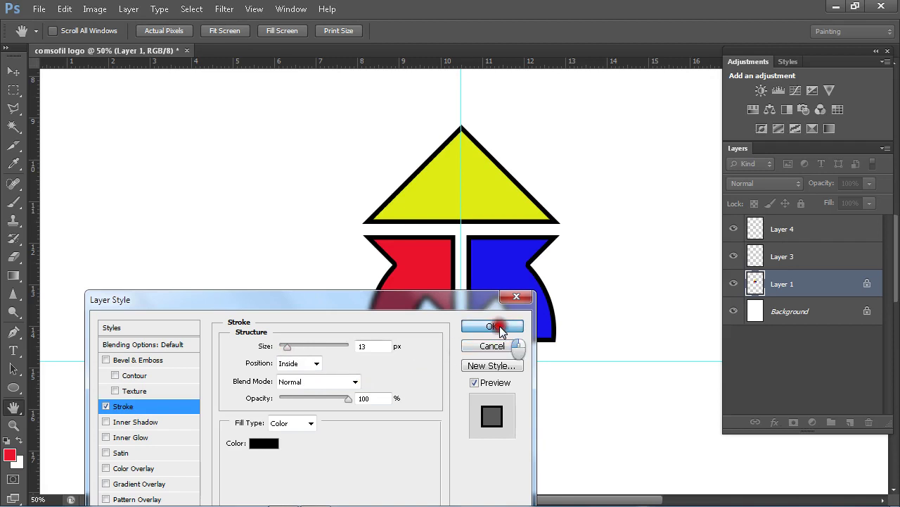
pyautogui.press('m')
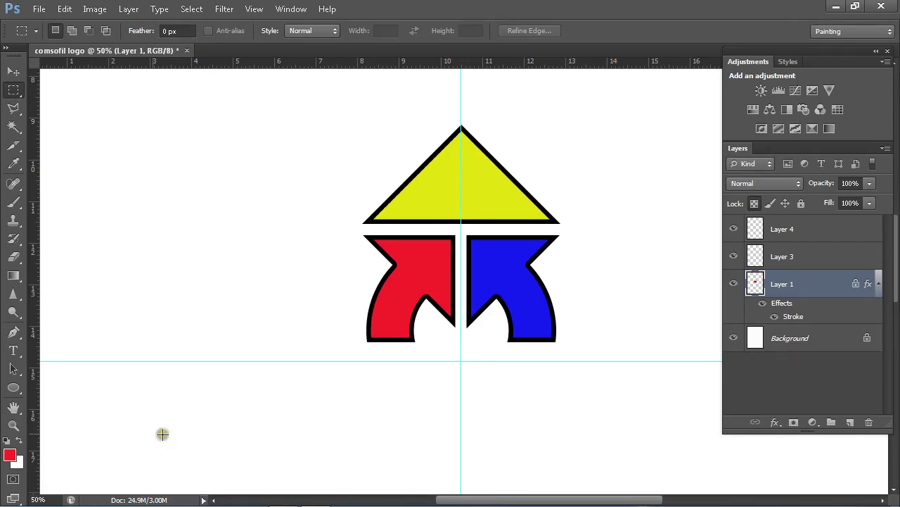
# - Start a new point text line just below the base of the red arrow
pyautogui.click(13, 350)
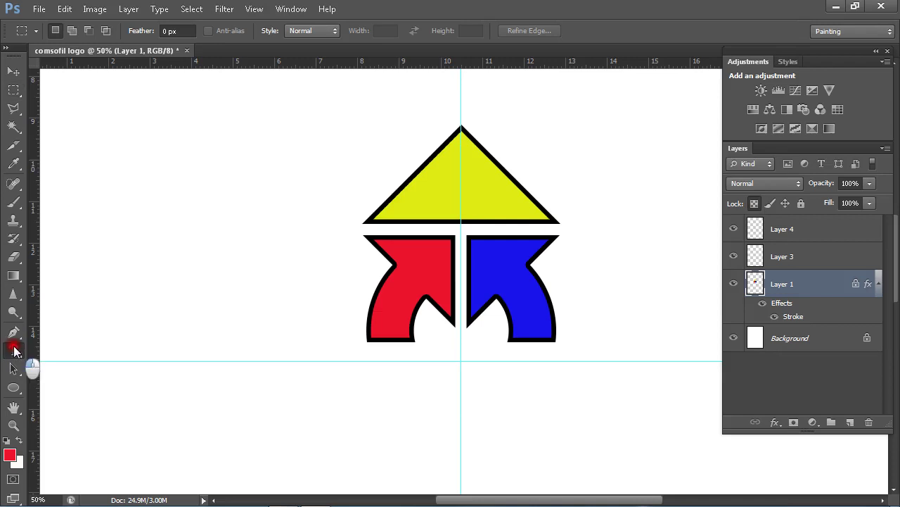
pyautogui.click(382, 365)
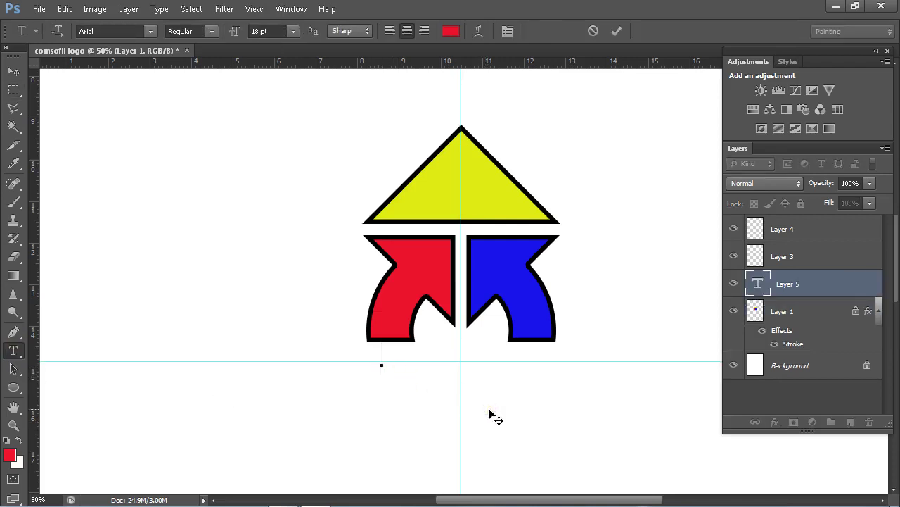
pyautogui.write('comso')
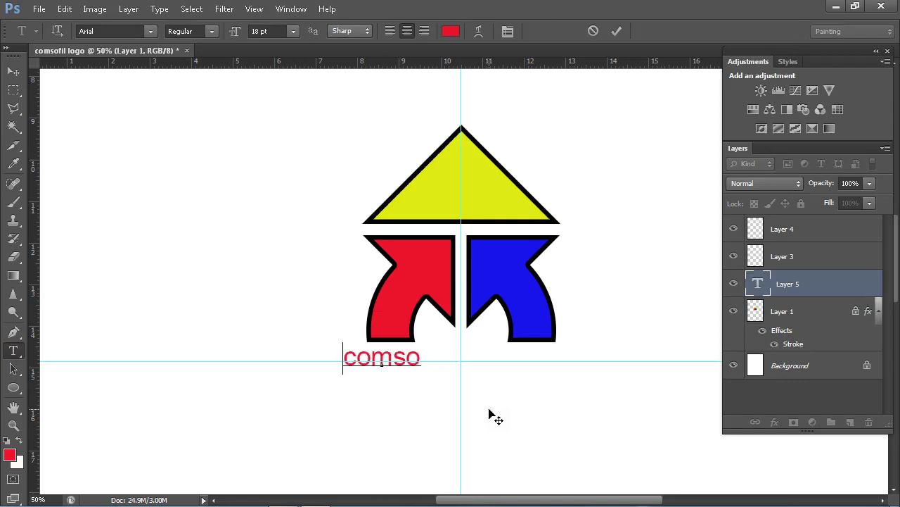
pyautogui.write('fil')
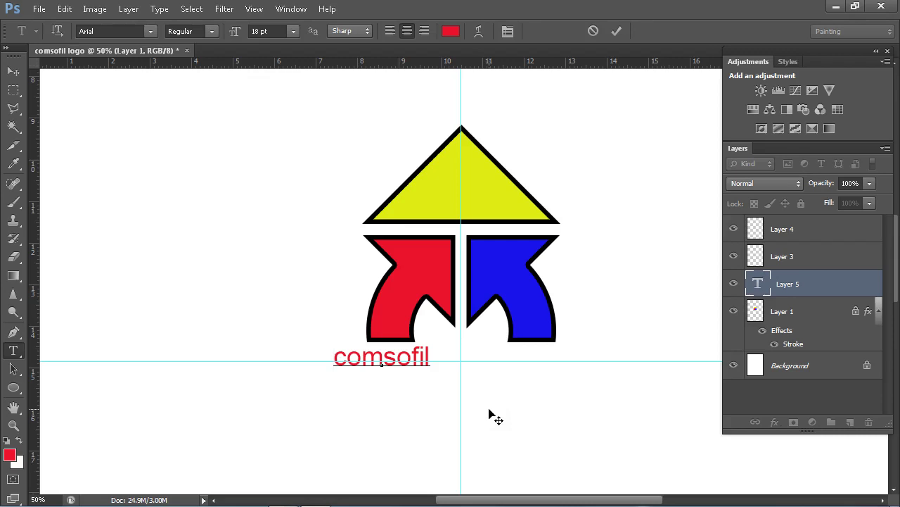
pyautogui.press('BackSpace')
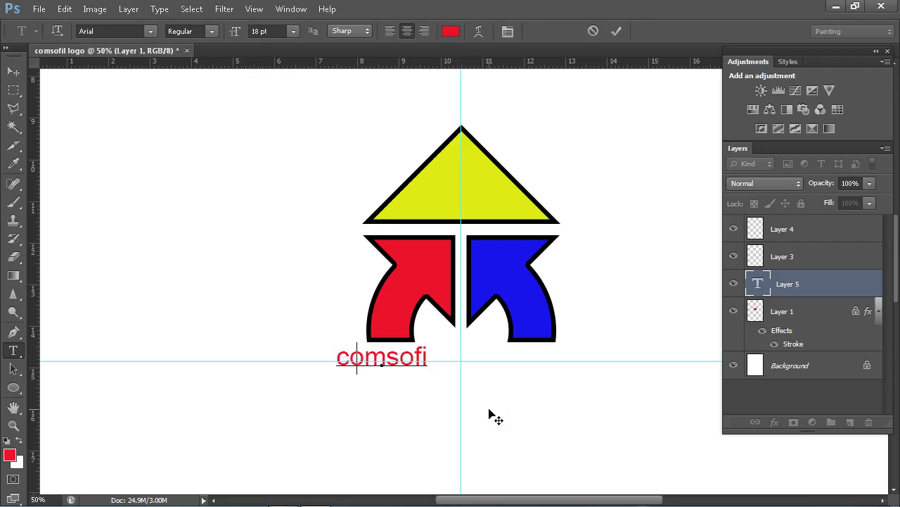
pyautogui.press('BackSpace')
pyautogui.press('BackSpace')
pyautogui.press('BackSpace')
pyautogui.press('BackSpace')
pyautogui.press('BackSpace')
pyautogui.press('BackSpace')
pyautogui.press('BackSpace')
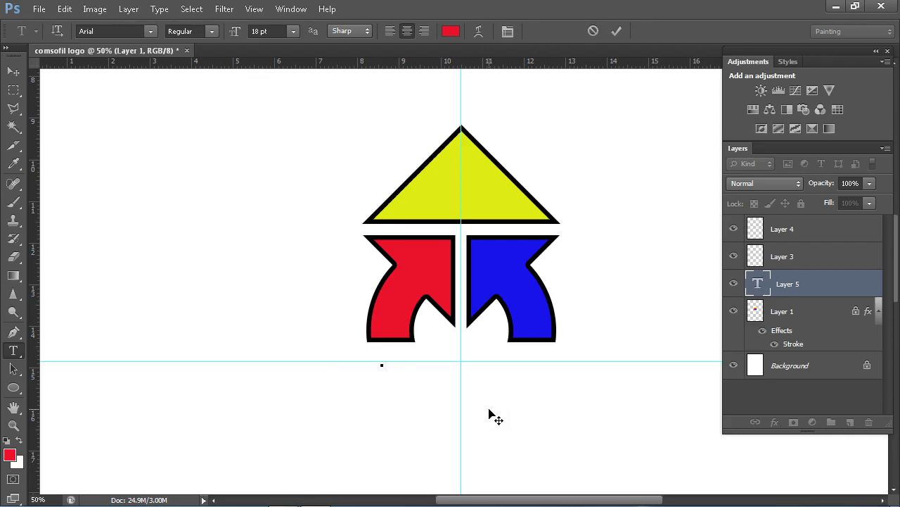
# - Set the text color to near-black #090909 and enter COMSOFIL on the open text line
pyautogui.click(445, 32)
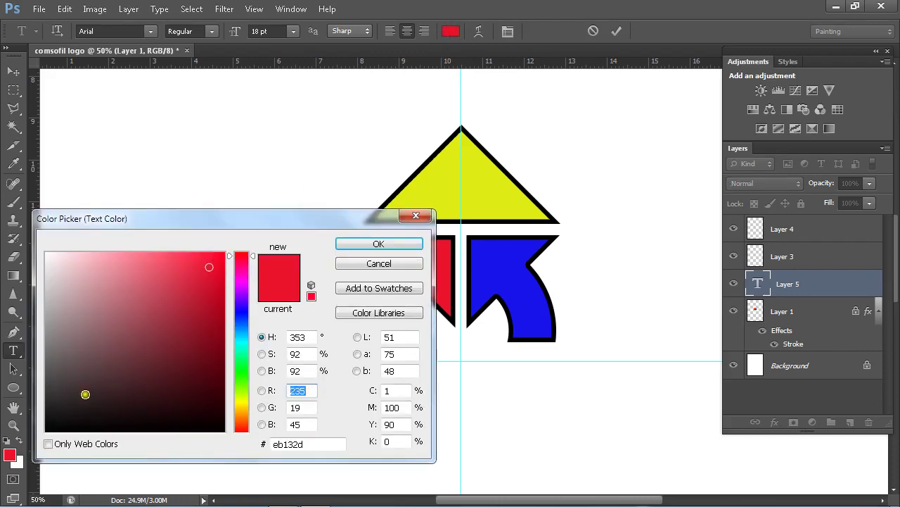
pyautogui.click(52, 425)
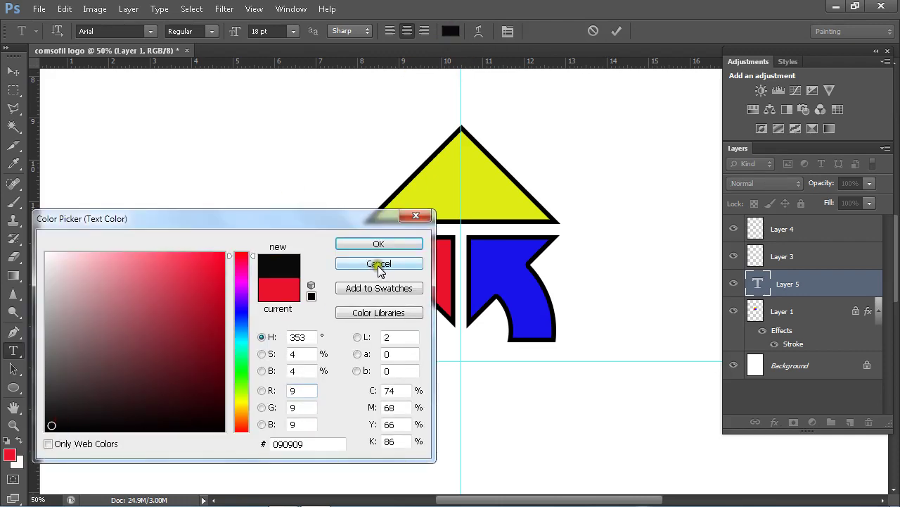
pyautogui.click(395, 246)
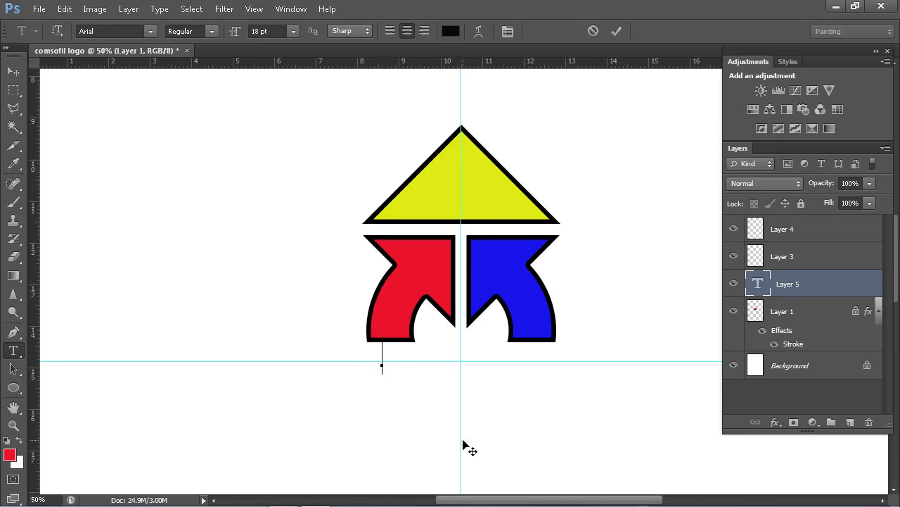
pyautogui.write('COM')
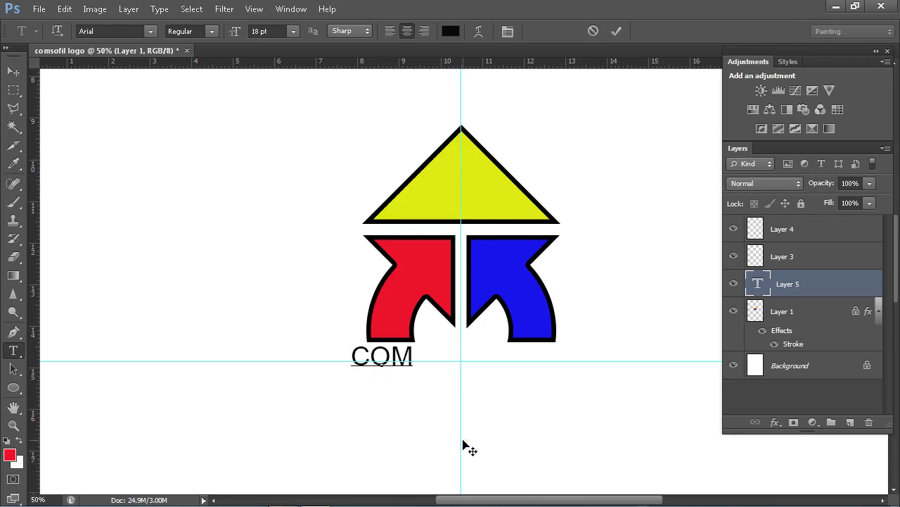
pyautogui.write('SO')
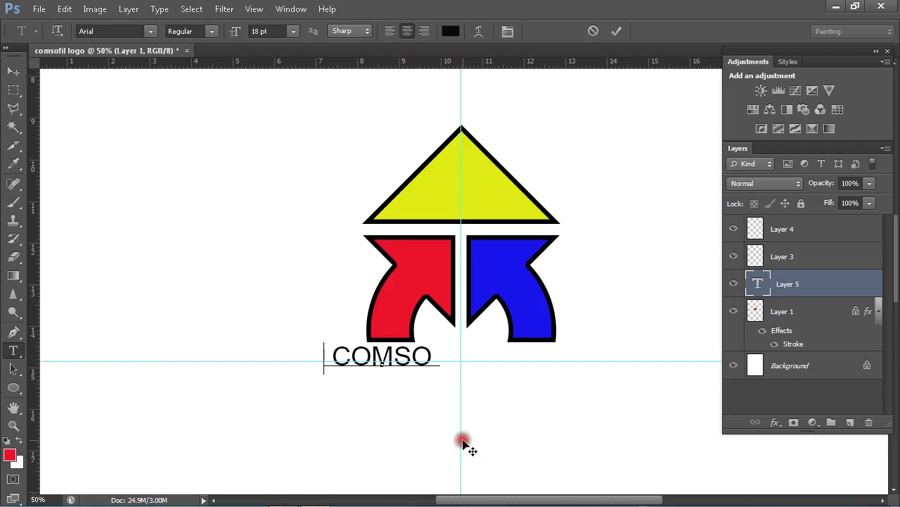
pyautogui.write('FIL')
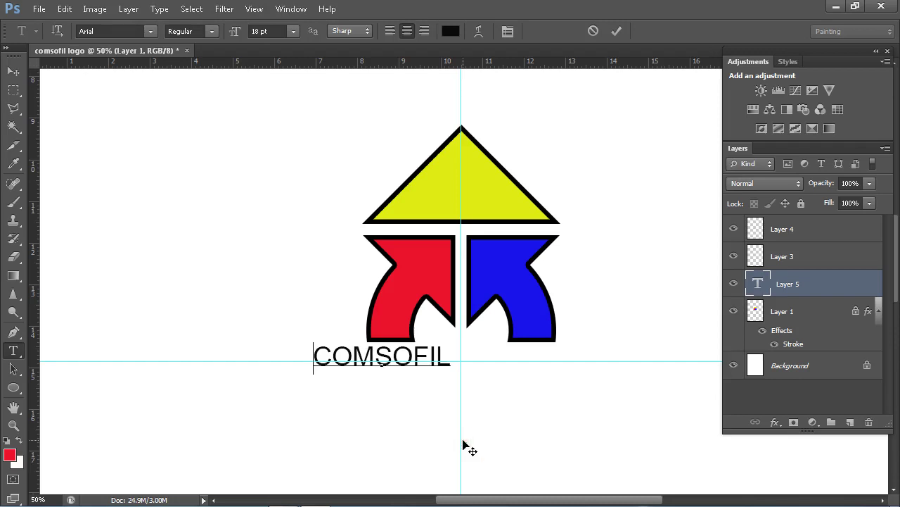
# - Move the COMSOFIL text so it is centered on the vertical guide, and nudge it up close beneath the two arrows
pyautogui.click(14, 72)
pyautogui.moveTo(381, 360); pyautogui.dragTo(459, 366)
pyautogui.press('Up')
pyautogui.press('Up')
pyautogui.press('Up')
pyautogui.press('Up')
pyautogui.press('Up')
pyautogui.press('Up')
pyautogui.press('Up')
pyautogui.press('Up')
pyautogui.press('Up')
pyautogui.press('Up')
pyautogui.press('Up')
pyautogui.press('Up')
pyautogui.press('Up')
pyautogui.press('Up')
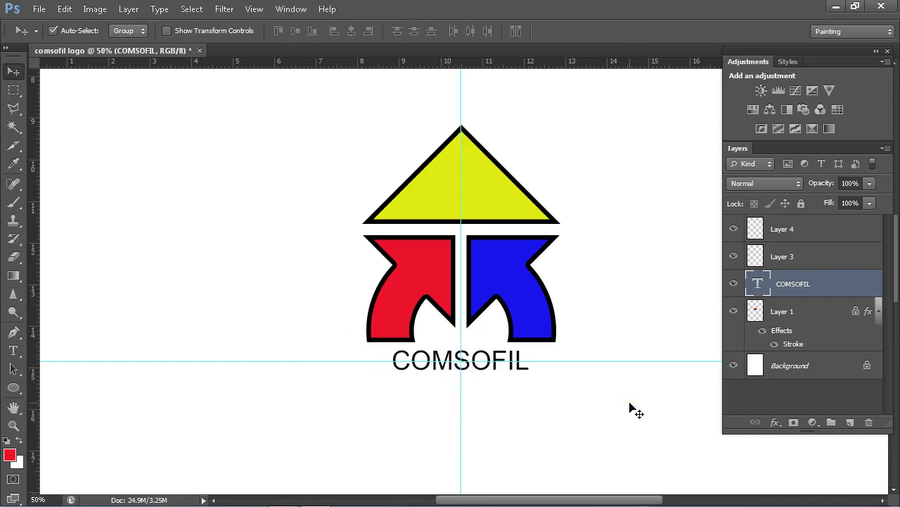
pyautogui.press('Up')
pyautogui.press('Up')
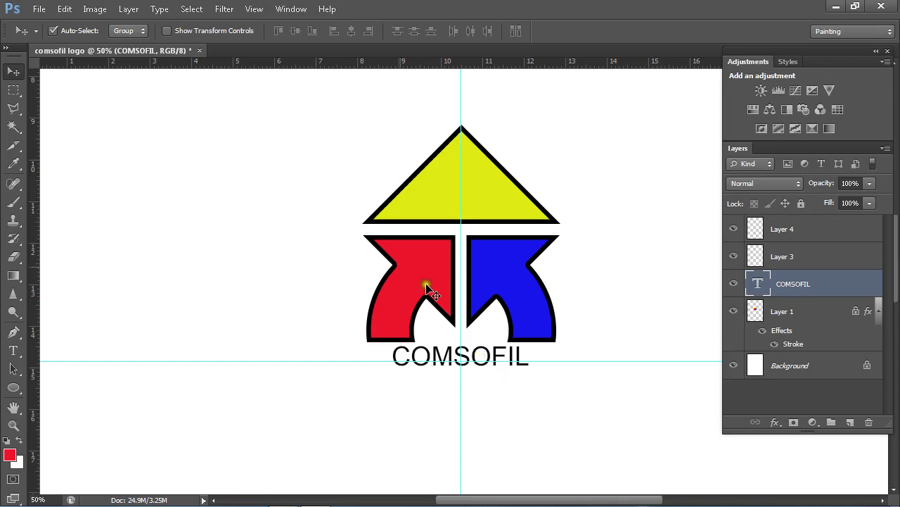
# - Set the COMSOFIL text's font style to Bold
pyautogui.click(14, 350)
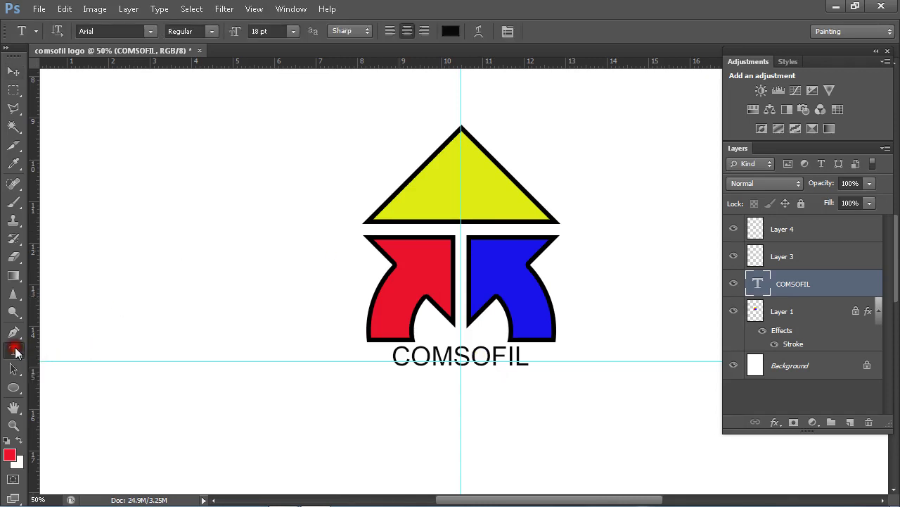
pyautogui.click(210, 31)
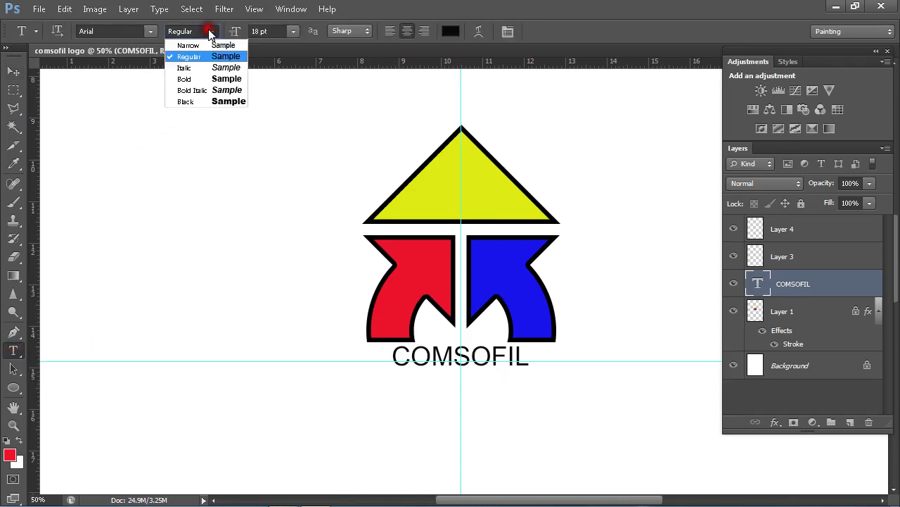
pyautogui.click(214, 79)
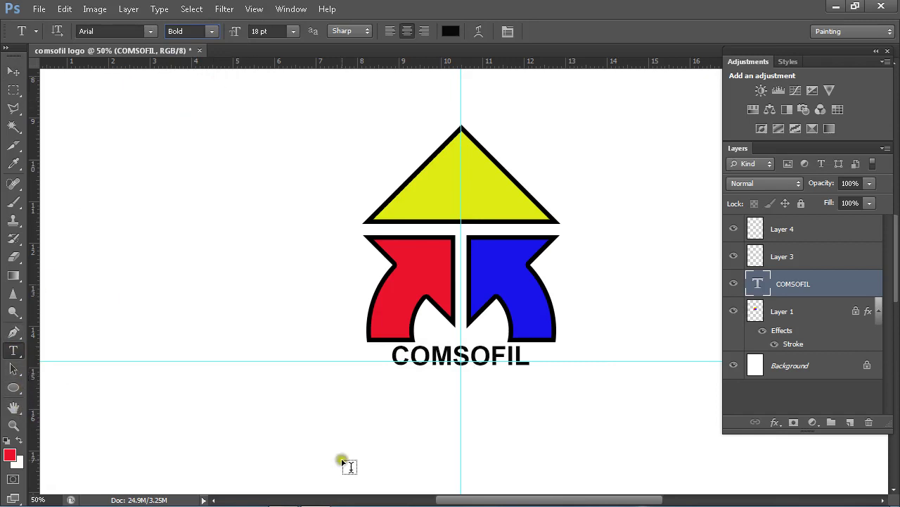
# - Add the text 1995 below the company name and position it centered on the vertical guide, directly beneath COMSOFIL
pyautogui.click(453, 405)
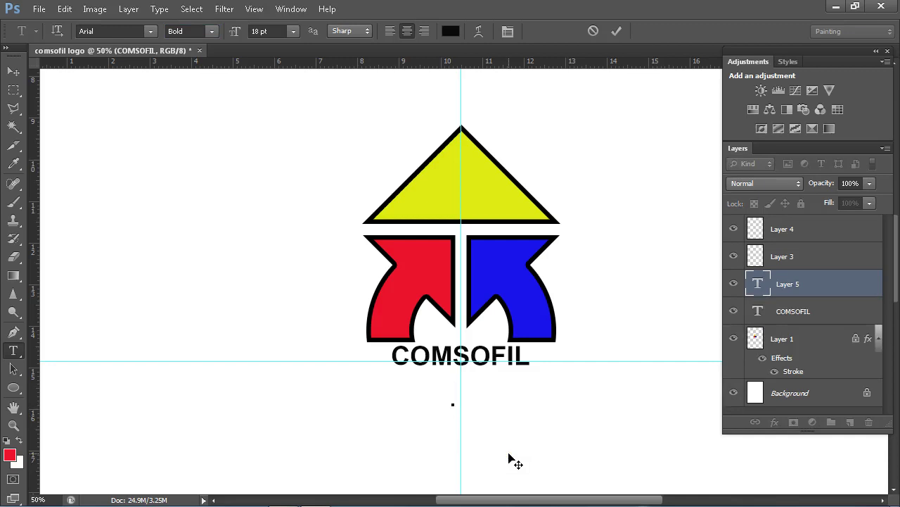
pyautogui.write('1995')
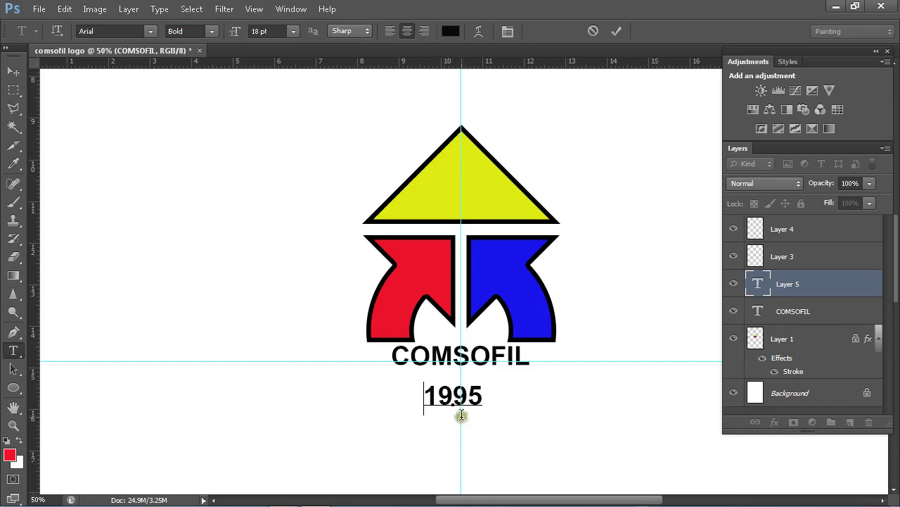
pyautogui.click(12, 74)
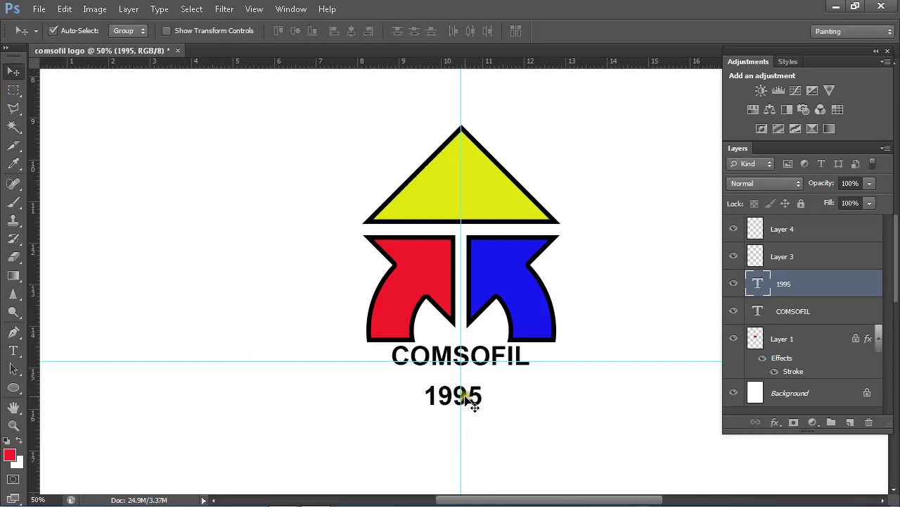
pyautogui.moveTo(467, 401); pyautogui.dragTo(471, 375)
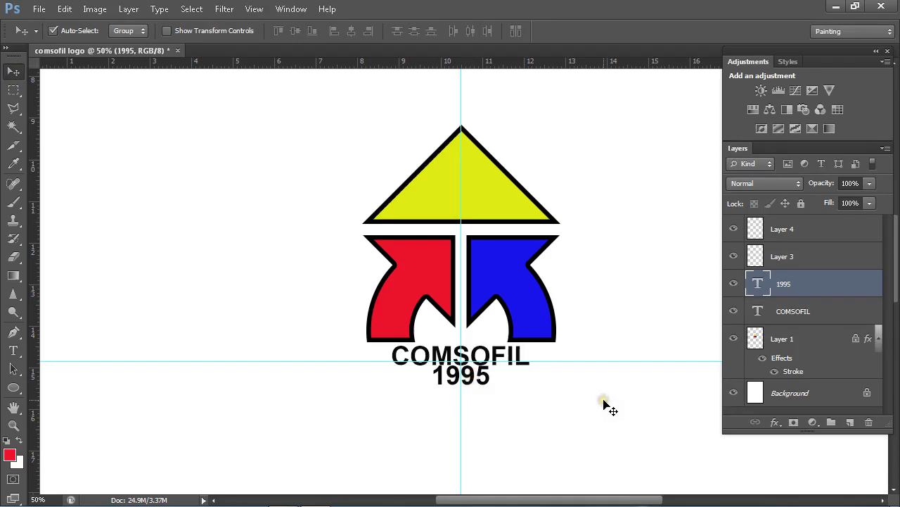
pyautogui.press('Down')
pyautogui.press('Down')
pyautogui.press('Down')
pyautogui.press('Down')
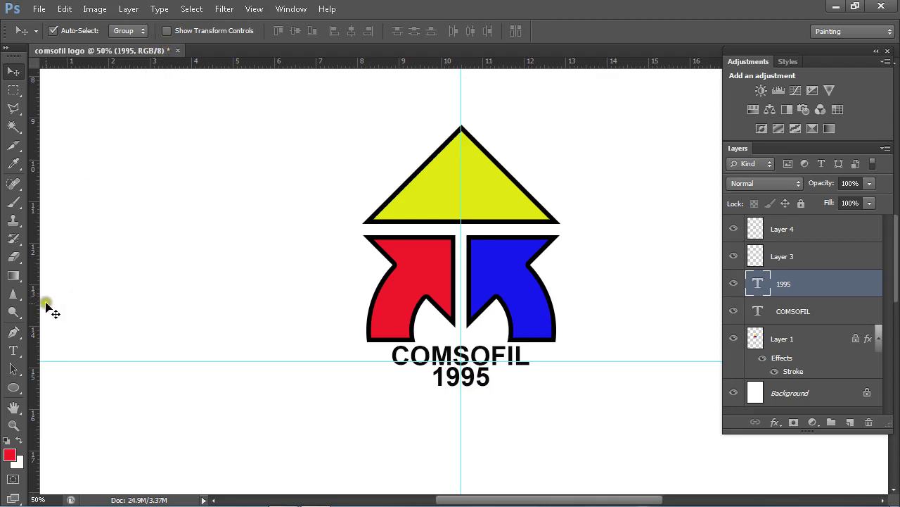
# - Set the 1995 text's font style to Regular
pyautogui.click(12, 351)
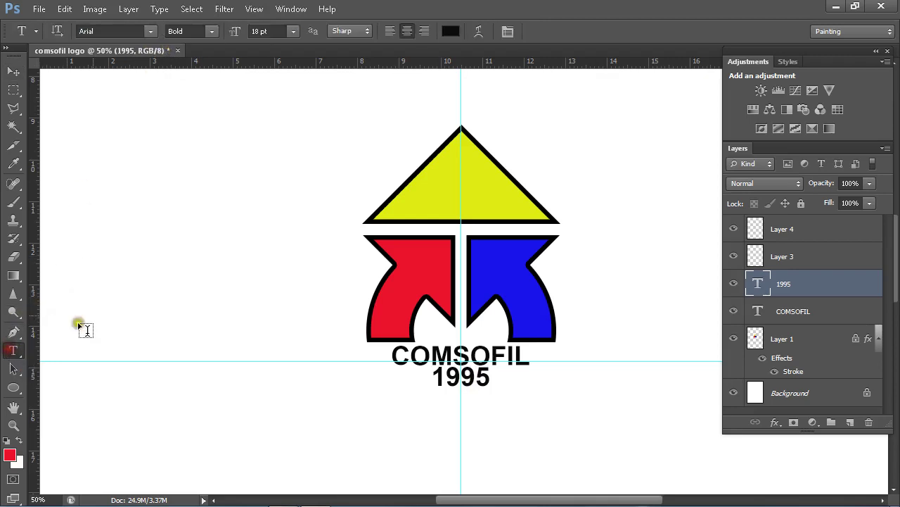
pyautogui.click(212, 31)
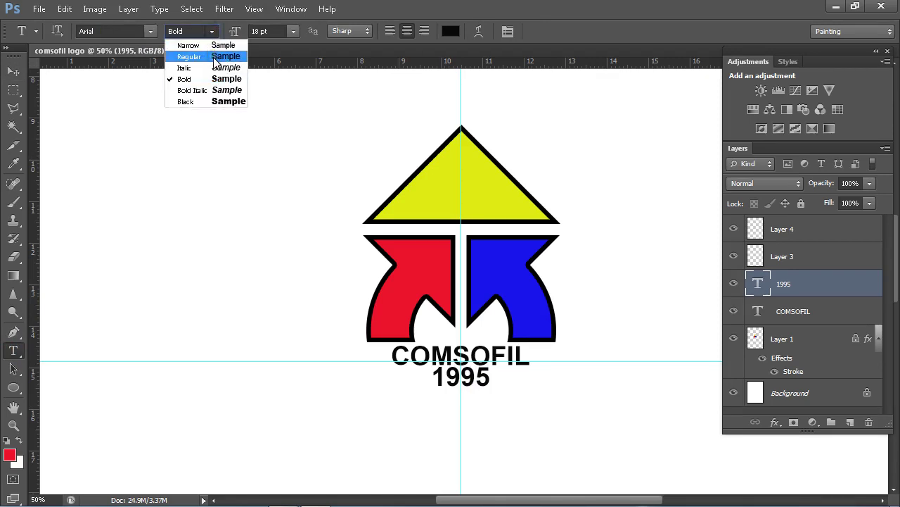
pyautogui.click(214, 59)
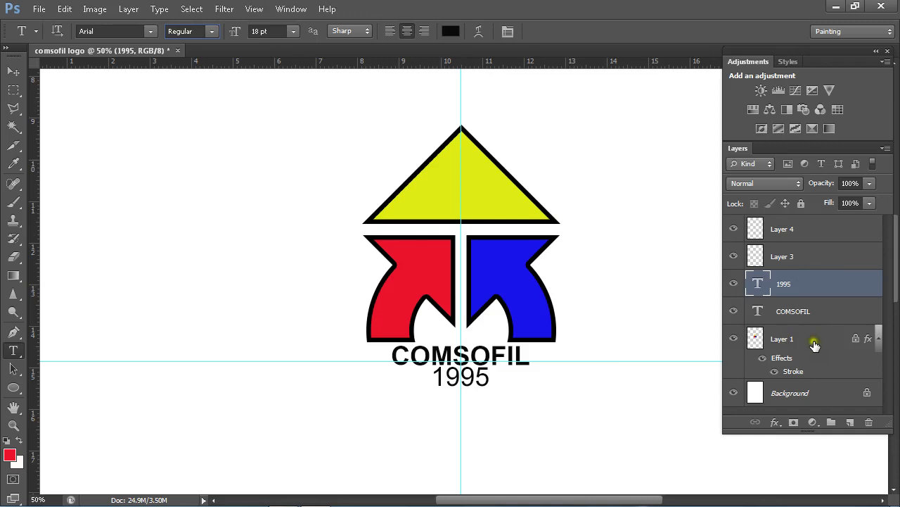
pyautogui.keyDown('shift'); pyautogui.click(820, 311); pyautogui.keyUp('shift')
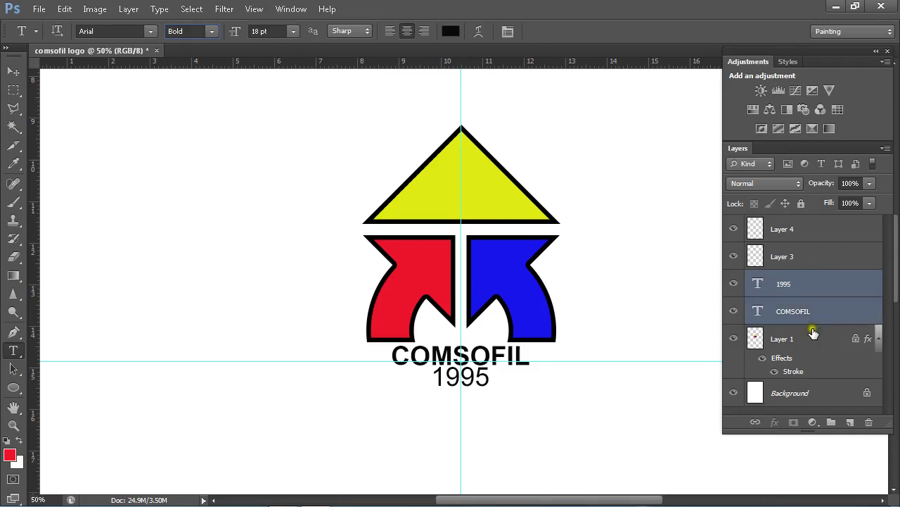
pyautogui.keyDown('shift'); pyautogui.click(808, 338); pyautogui.keyUp('shift')
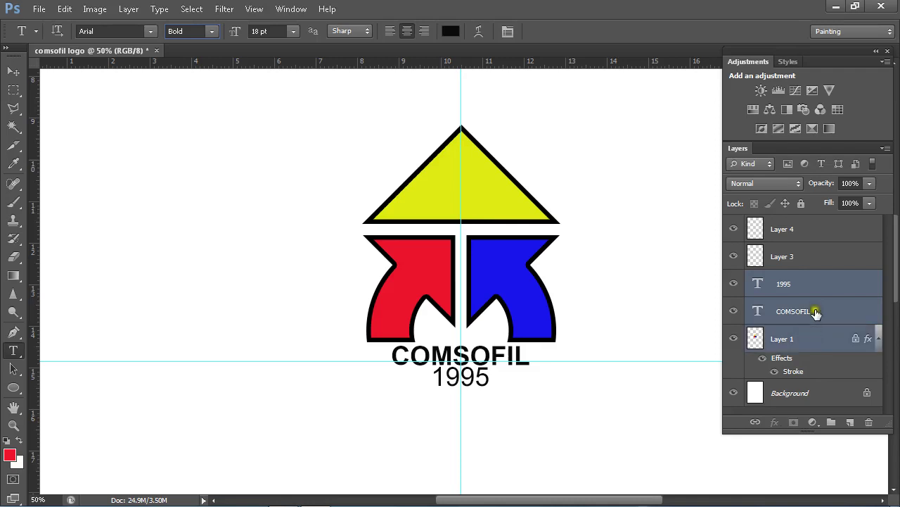
pyautogui.rightClick(818, 310)
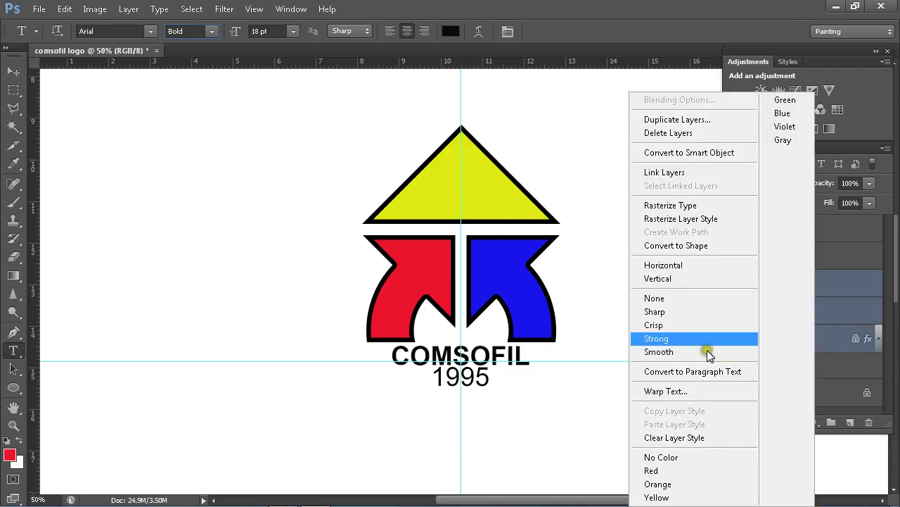
pyautogui.click(835, 285)
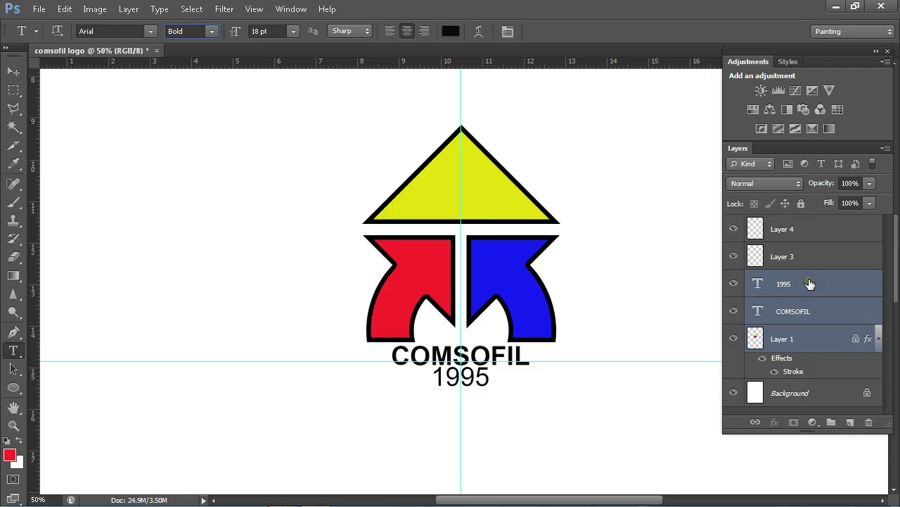
pyautogui.click(813, 287)
pyautogui.click(816, 285)
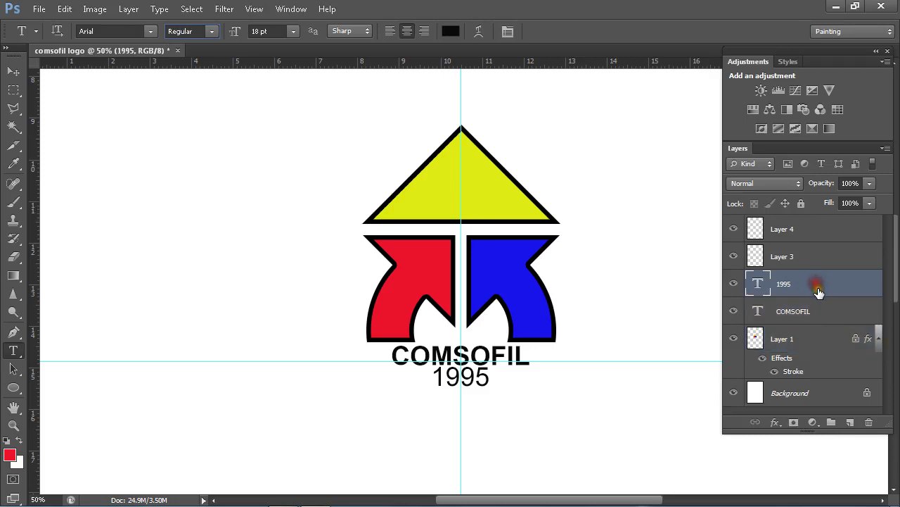
pyautogui.click(818, 284)
pyautogui.keyDown('ctrl'); pyautogui.click(818, 308); pyautogui.keyUp('ctrl')
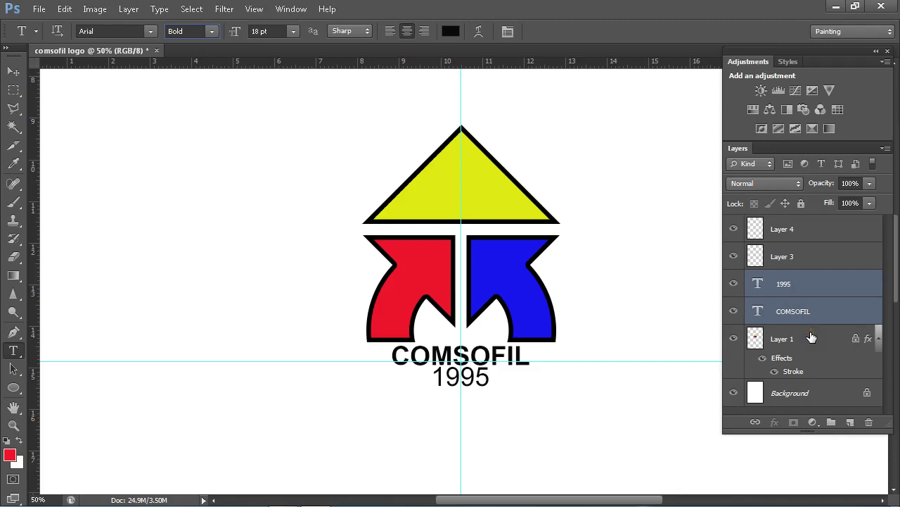
pyautogui.keyDown('ctrl'); pyautogui.click(813, 338); pyautogui.keyUp('ctrl')
pyautogui.click(813, 317)
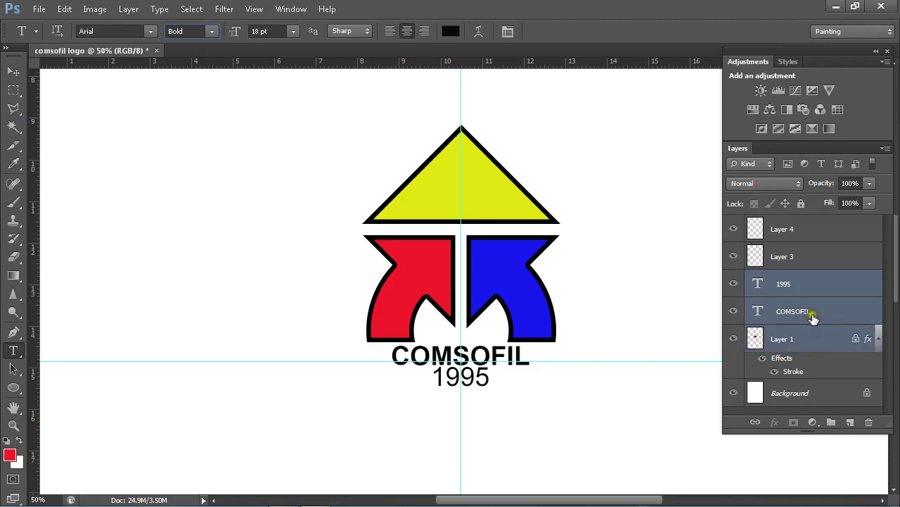
pyautogui.rightClick(815, 287)
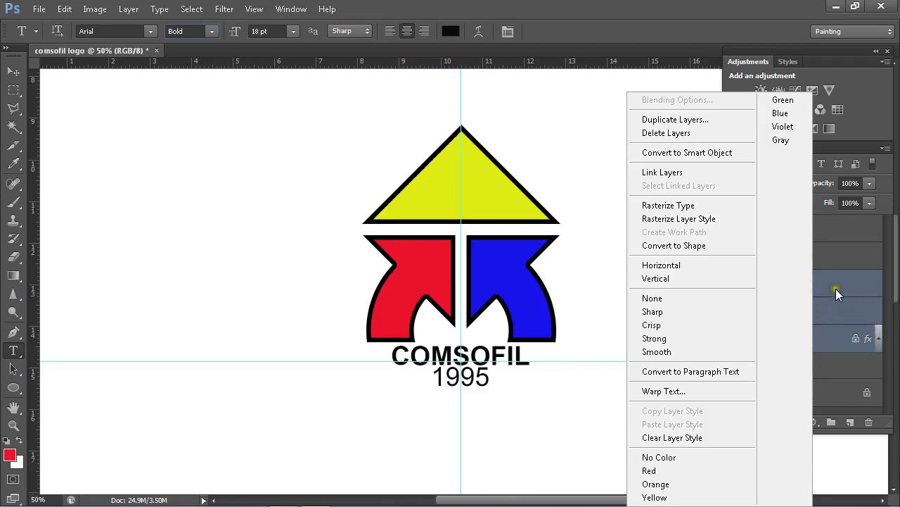
pyautogui.click(835, 288)
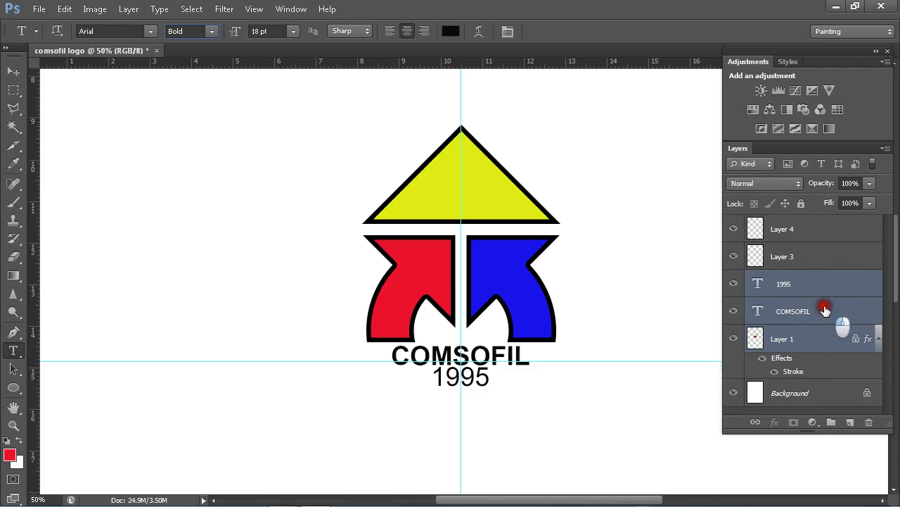
pyautogui.click(825, 310)
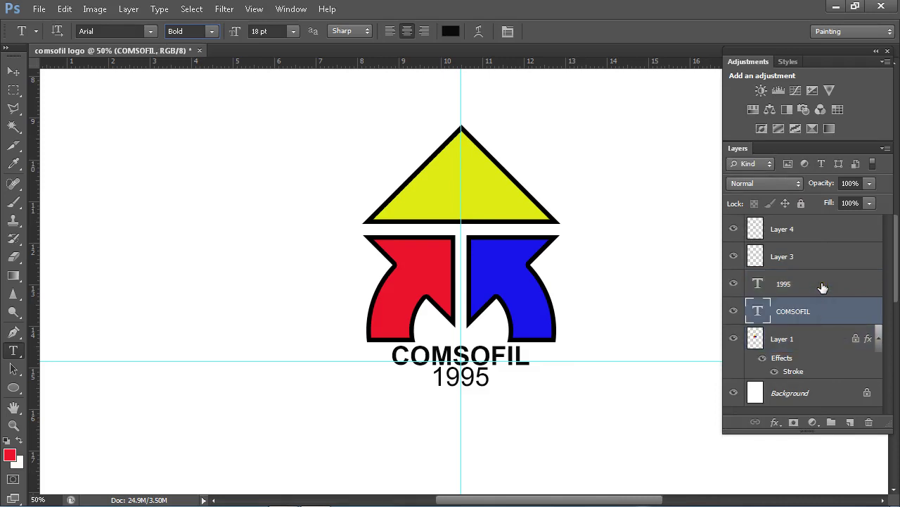
# - Add the 1995 layer to the layer selection alongside the COMSOFIL layer
pyautogui.keyDown('ctrl'); pyautogui.click(823, 287); pyautogui.keyUp('ctrl')
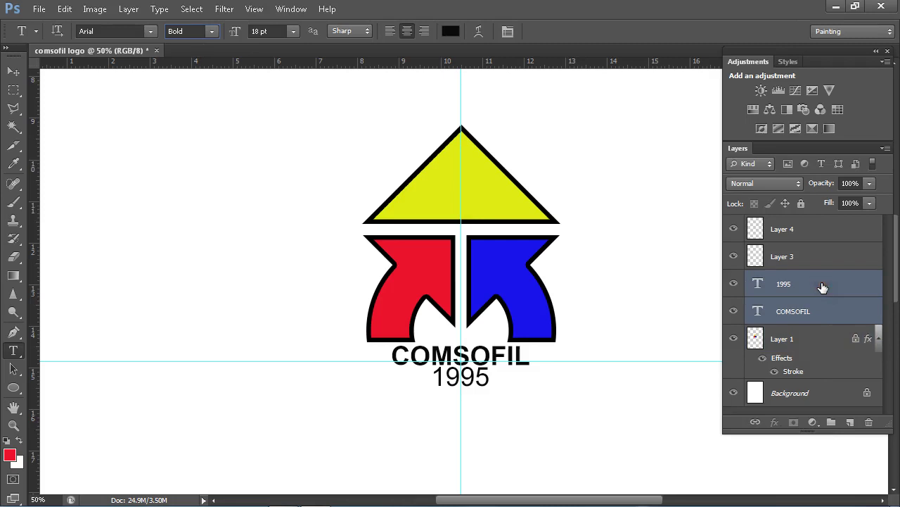
pyautogui.rightClick(823, 288)
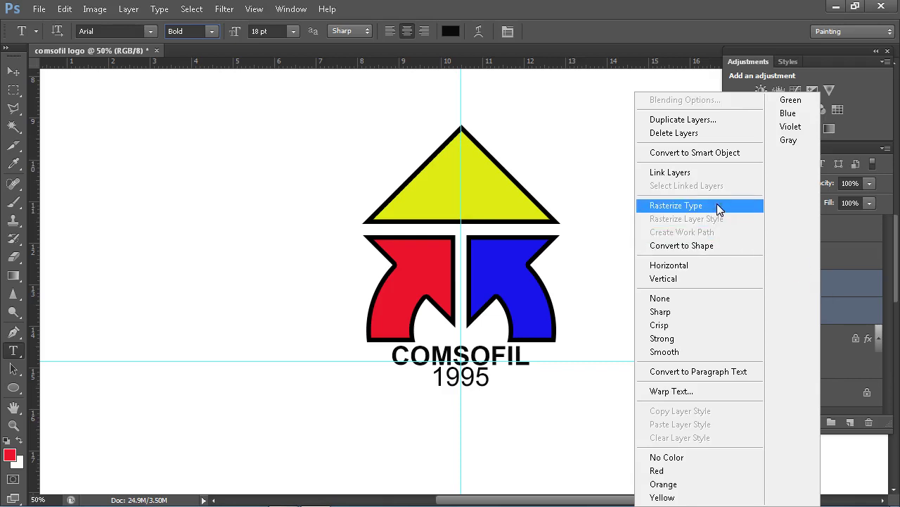
pyautogui.click(716, 247)
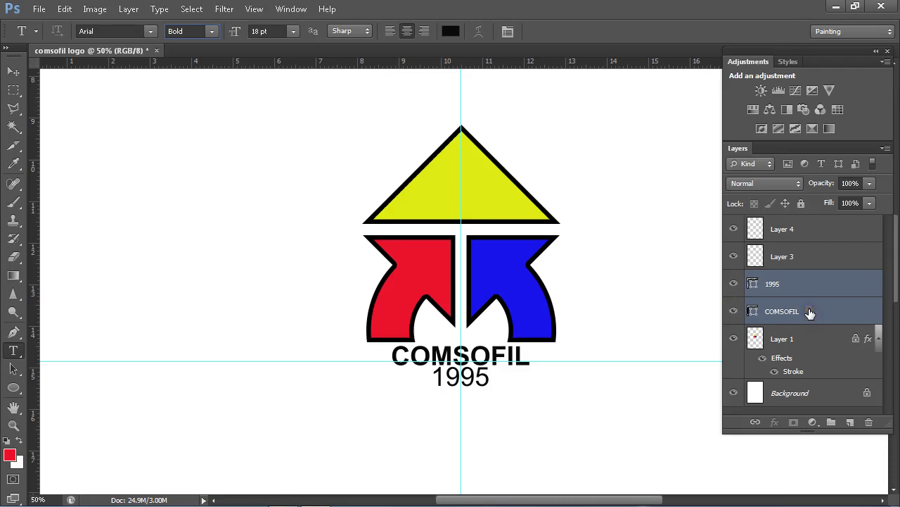
pyautogui.hotkey('ctrl', 'z')
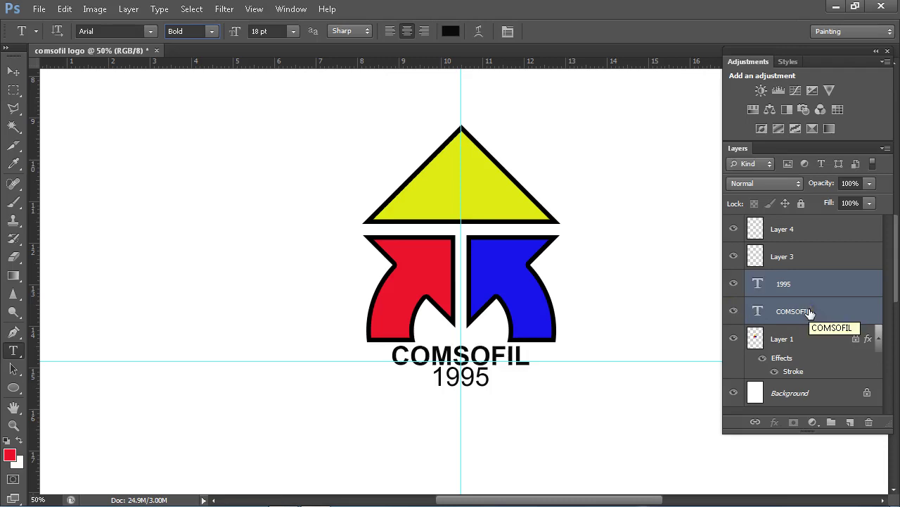
# - Rasterize the COMSOFIL and 1995 text layers and merge them with Layer 1
pyautogui.rightClick(809, 312)
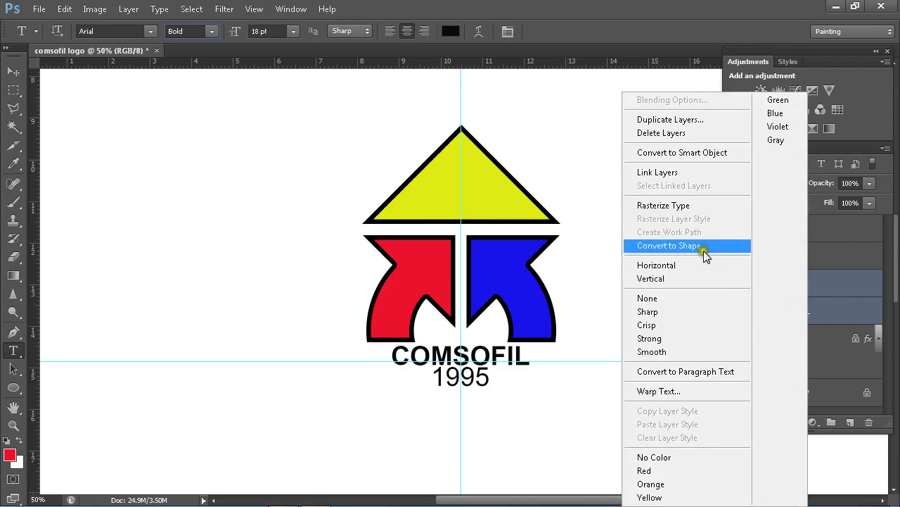
pyautogui.click(717, 207)
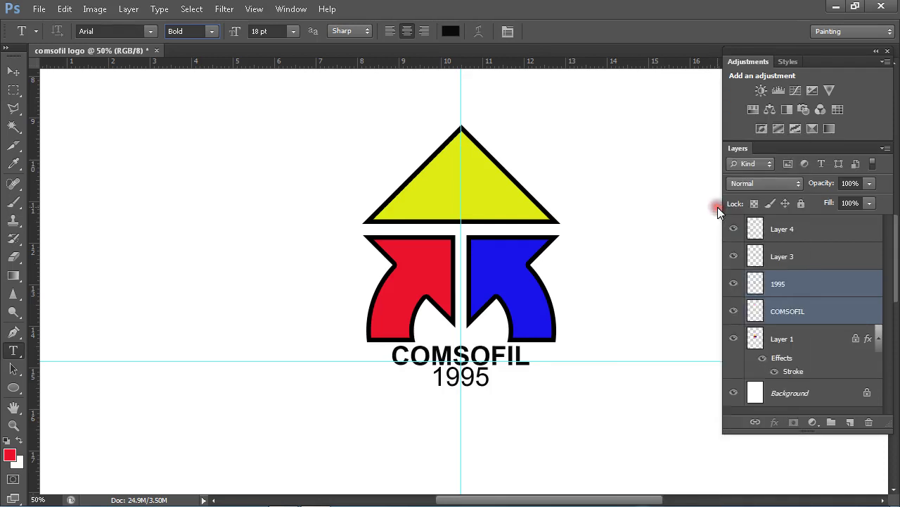
pyautogui.rightClick(815, 340)
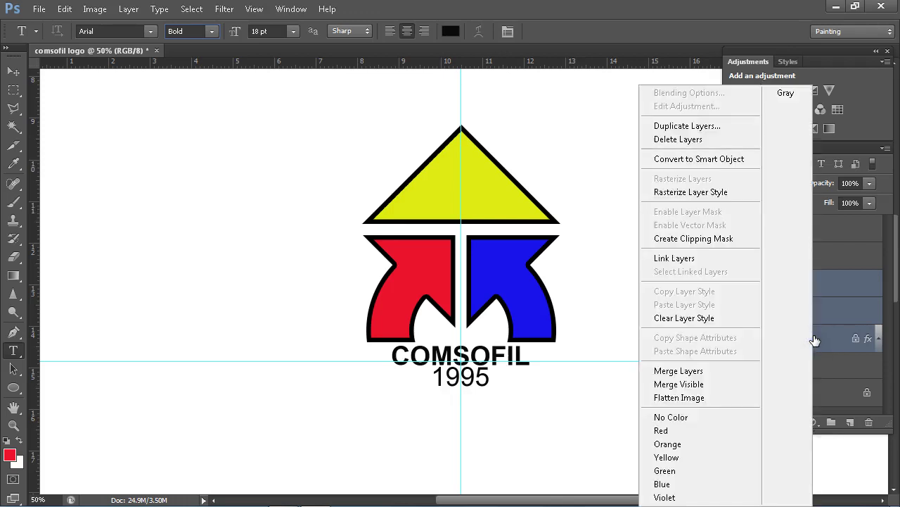
pyautogui.click(686, 371)
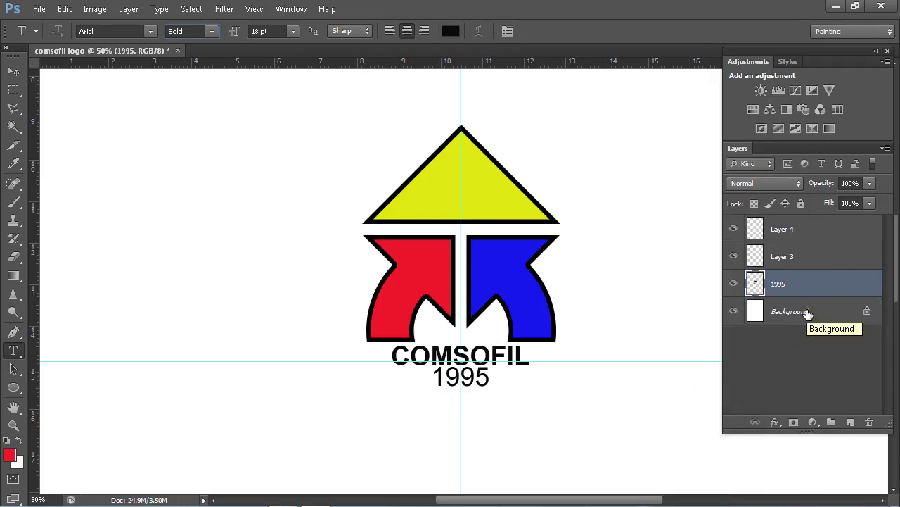
# - Use Free Transform to move the merged logo down so its center sits on the intersection of the two guides
pyautogui.click(437, 134)
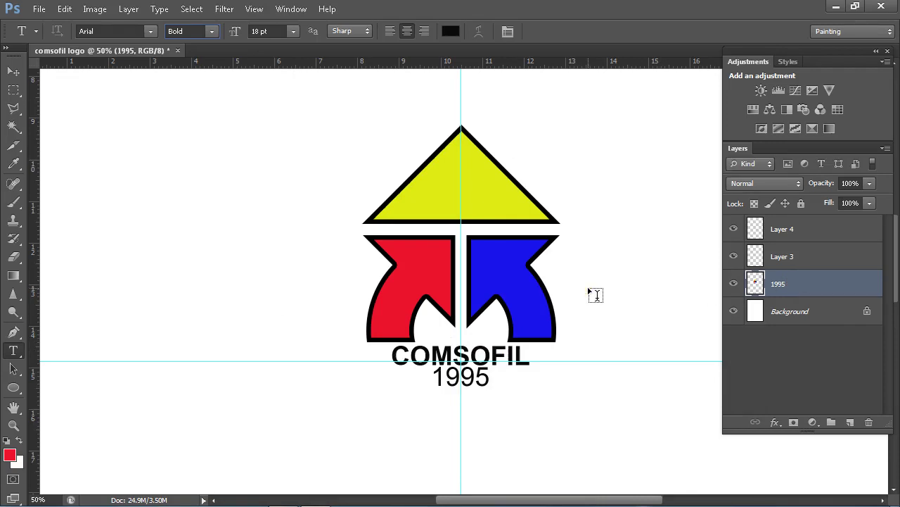
pyautogui.hotkey('ctrl', 't')
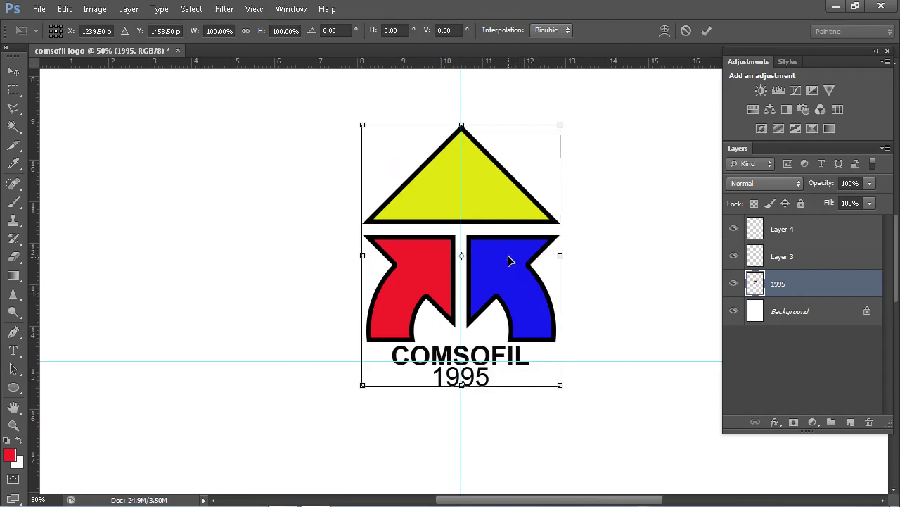
pyautogui.moveTo(510, 260); pyautogui.dragTo(511, 363)
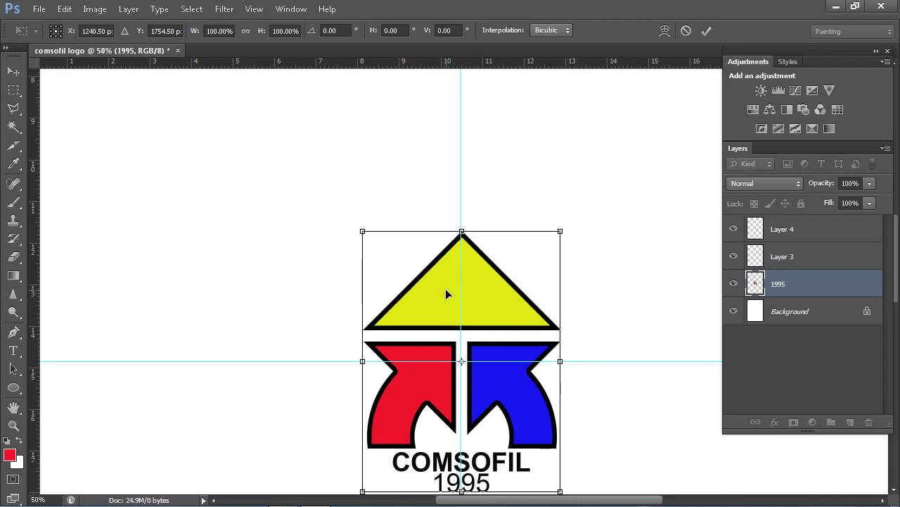
pyautogui.press('t')
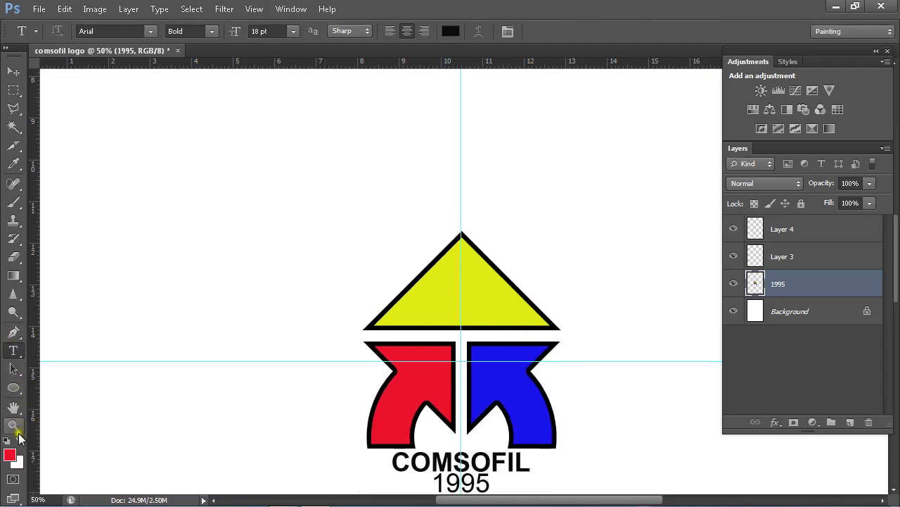
# - Make a circular selection on Layer 3, centered on the guide intersection and enclosing the triangle, arrows and text
pyautogui.doubleClick(14, 409)
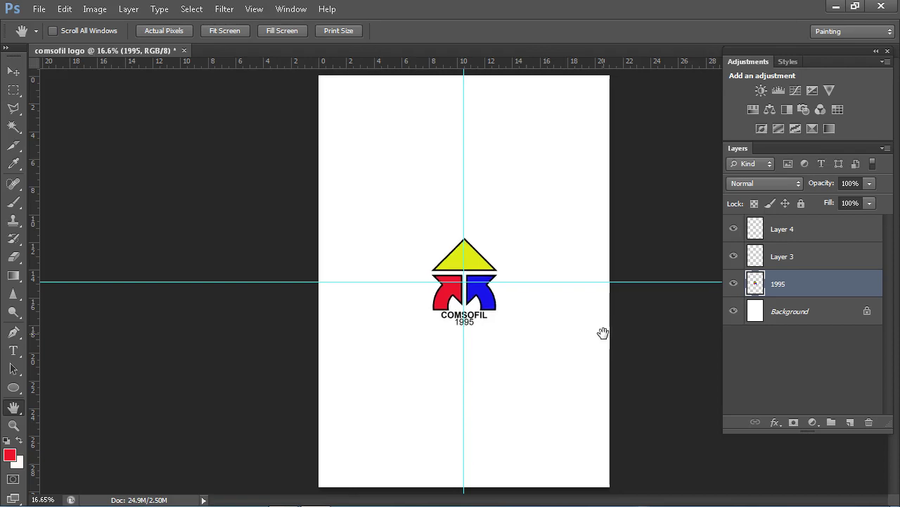
pyautogui.hotkey('ctrl', '+')
pyautogui.hotkey('ctrl', '+')
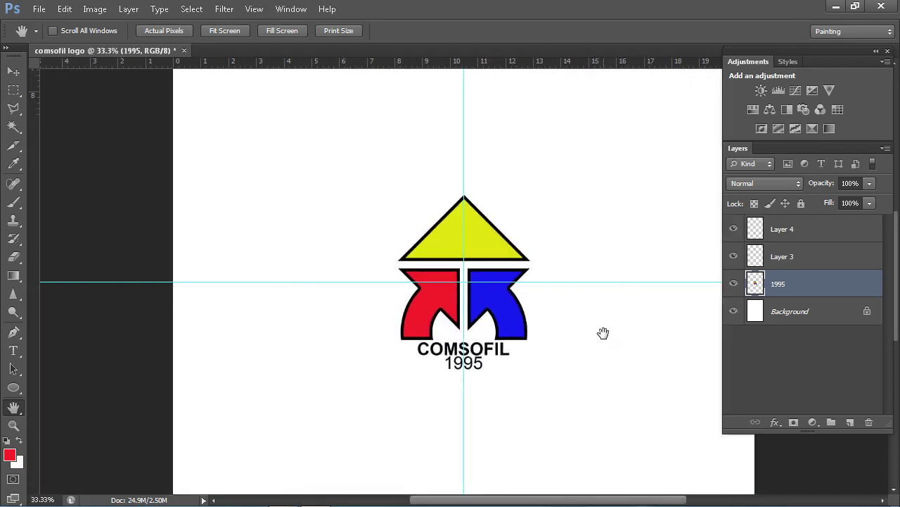
pyautogui.hotkey('ctrl', '+')
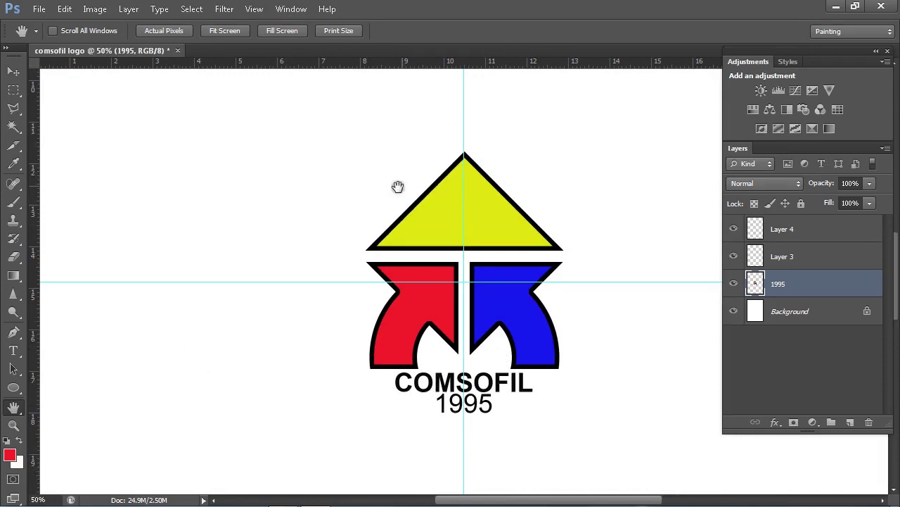
pyautogui.click(809, 256)
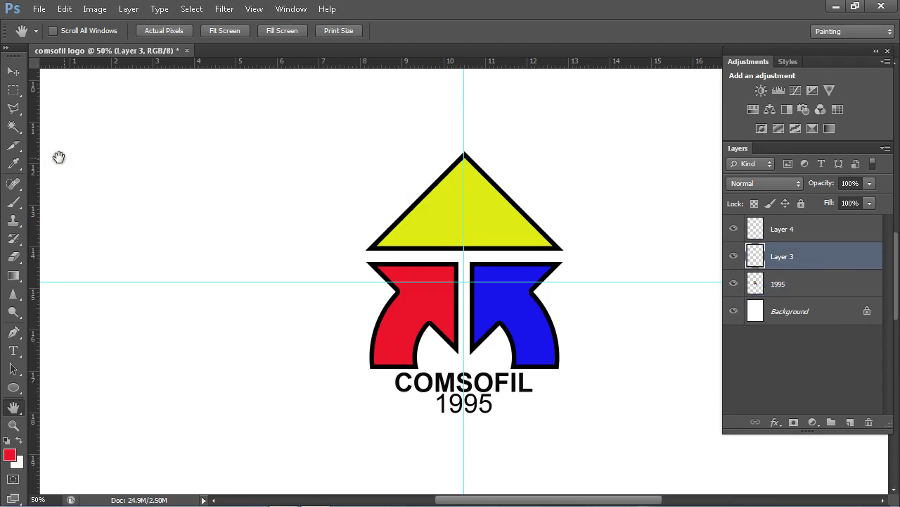
pyautogui.click(13, 90)
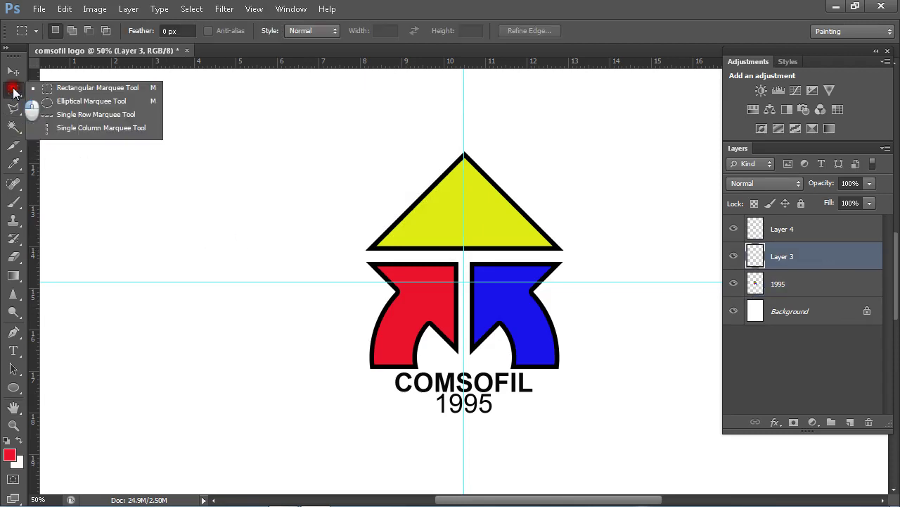
pyautogui.click(48, 103)
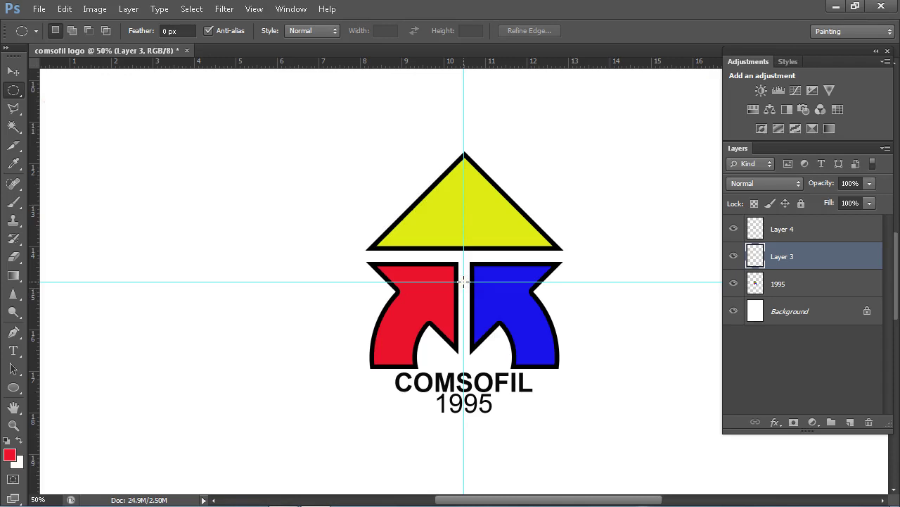
pyautogui.moveTo(464, 282); pyautogui.dragTo(614, 488)
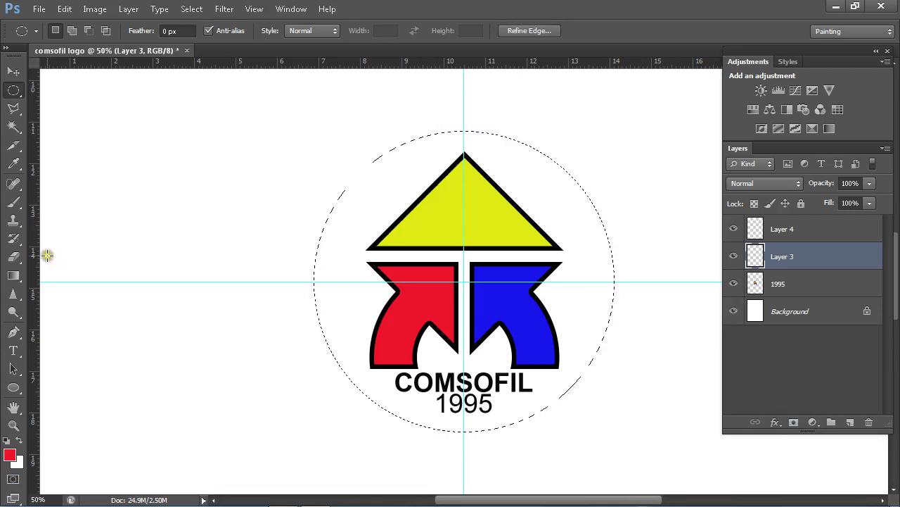
# - Stroke the circular selection on Layer 3 with a 15 px near-black line (0c0b0b) placed inside
pyautogui.click(62, 9)
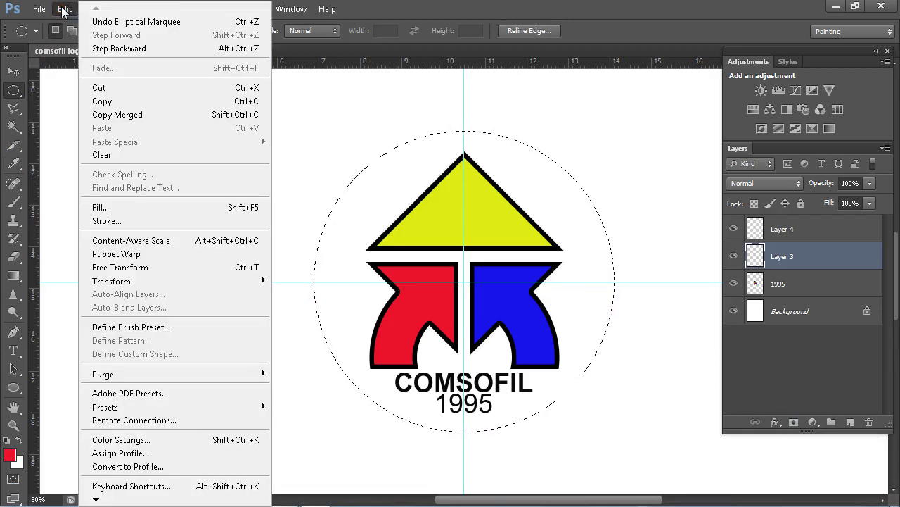
pyautogui.click(99, 218)
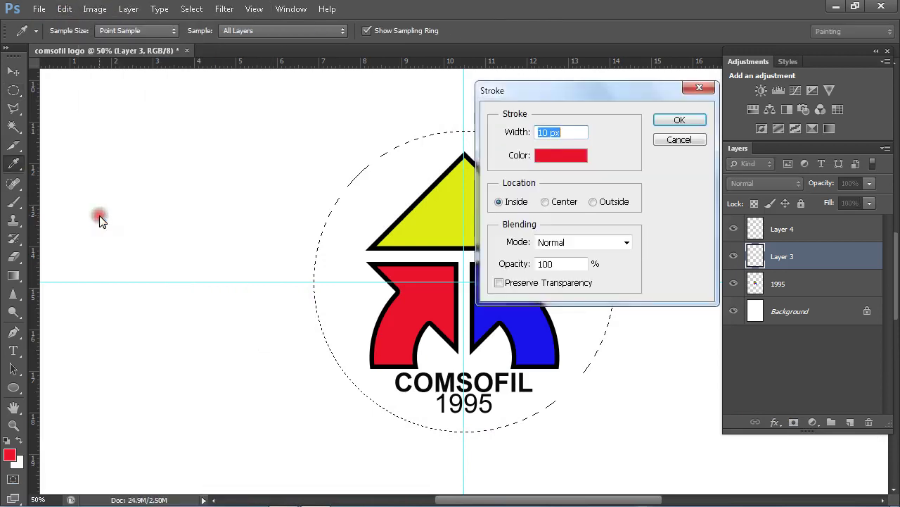
pyautogui.click(560, 159)
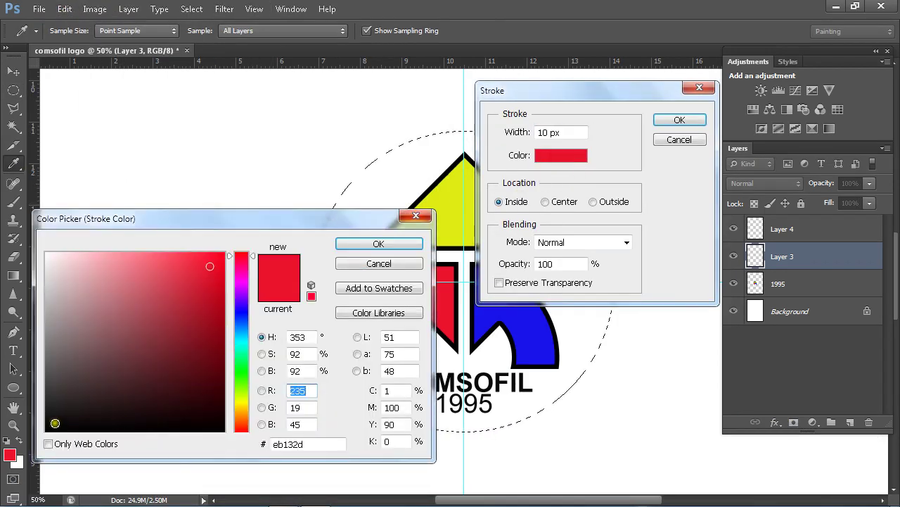
pyautogui.click(55, 423)
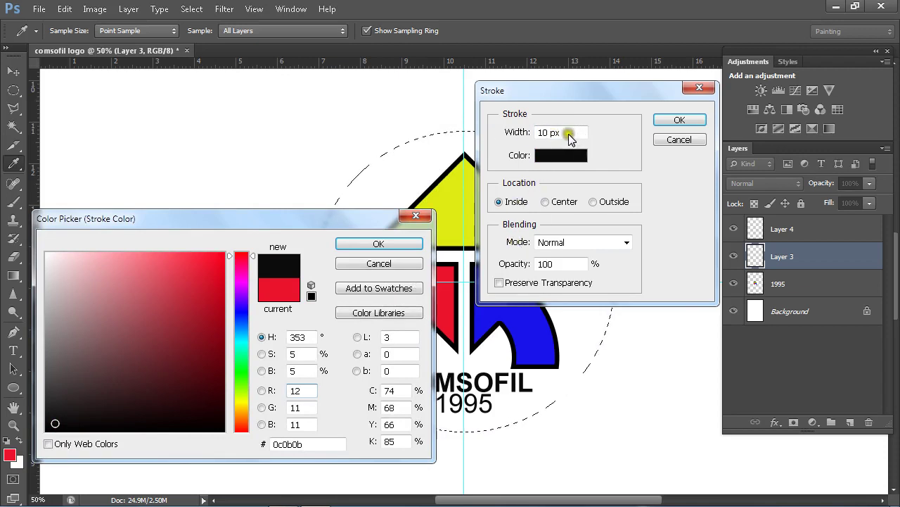
pyautogui.click(564, 133)
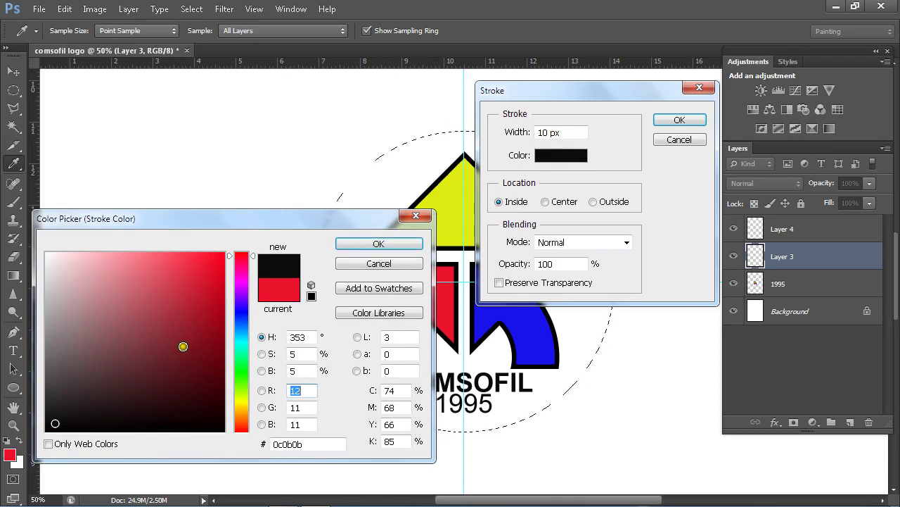
pyautogui.click(392, 244)
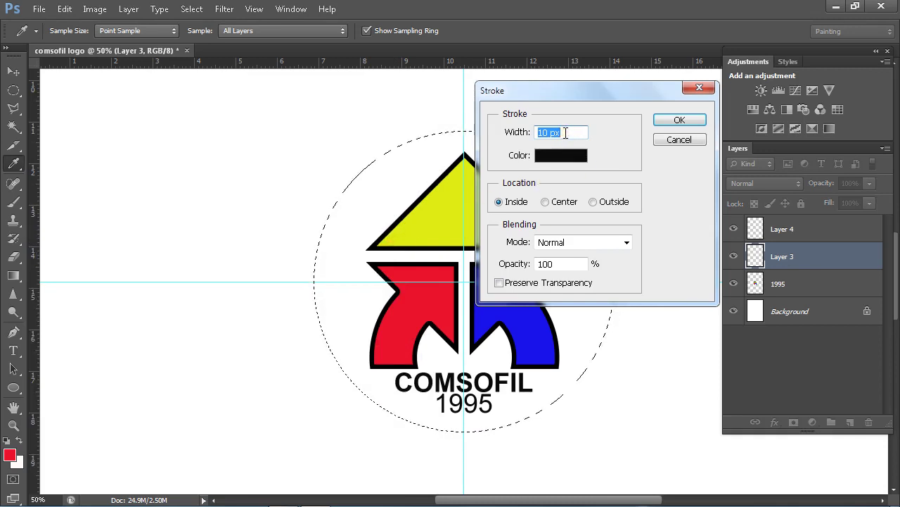
pyautogui.write('15')
pyautogui.click(682, 120)
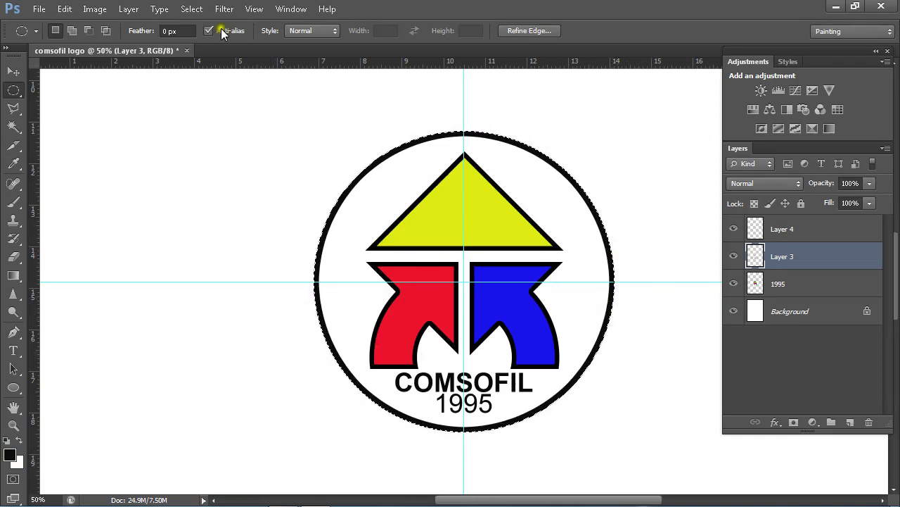
# - Enlarge the circular selection around its center to about 123% with Transform Selection
pyautogui.click(194, 9)
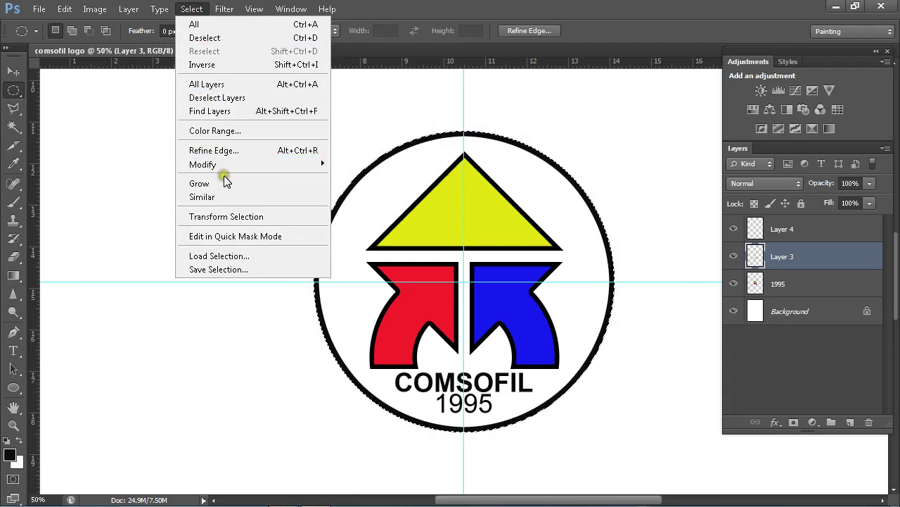
pyautogui.click(223, 217)
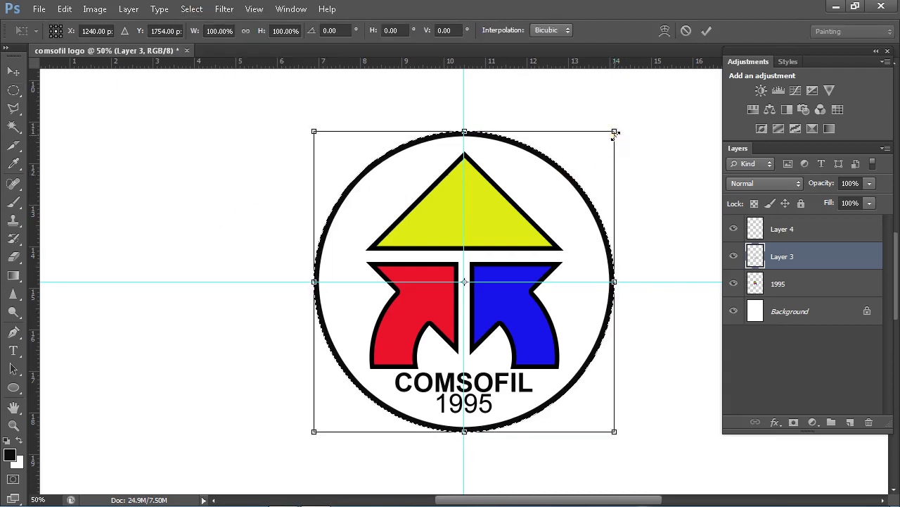
pyautogui.moveTo(616, 131); pyautogui.dragTo(660, 105)
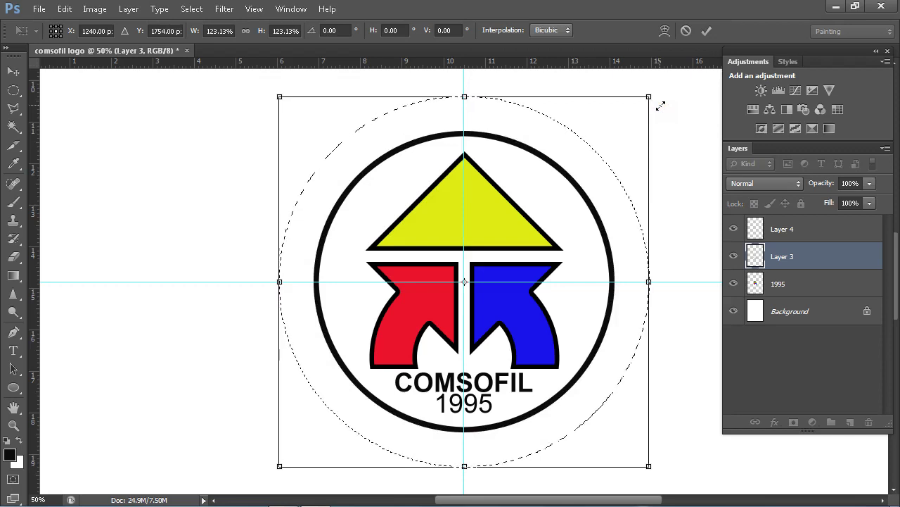
pyautogui.press('Return')
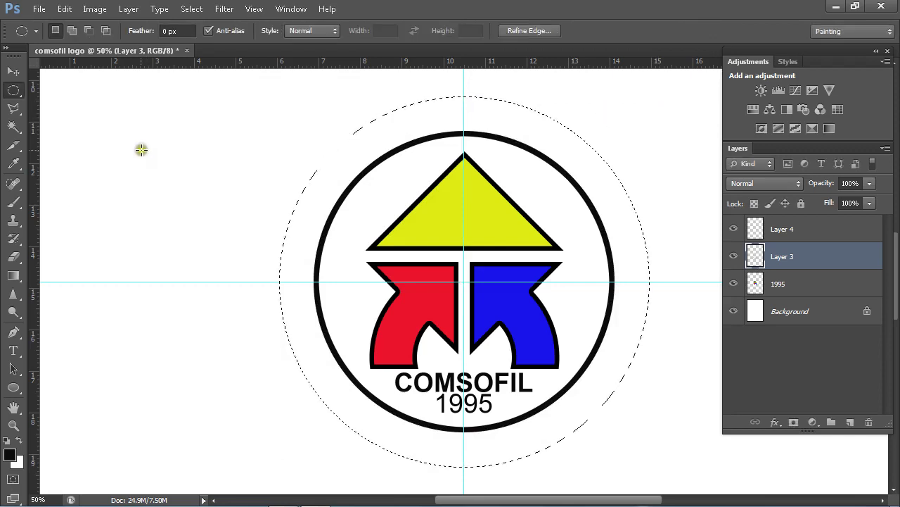
# - Stroke the enlarged circular selection with a 15 px black line placed inside to form a second ring
pyautogui.click(66, 11)
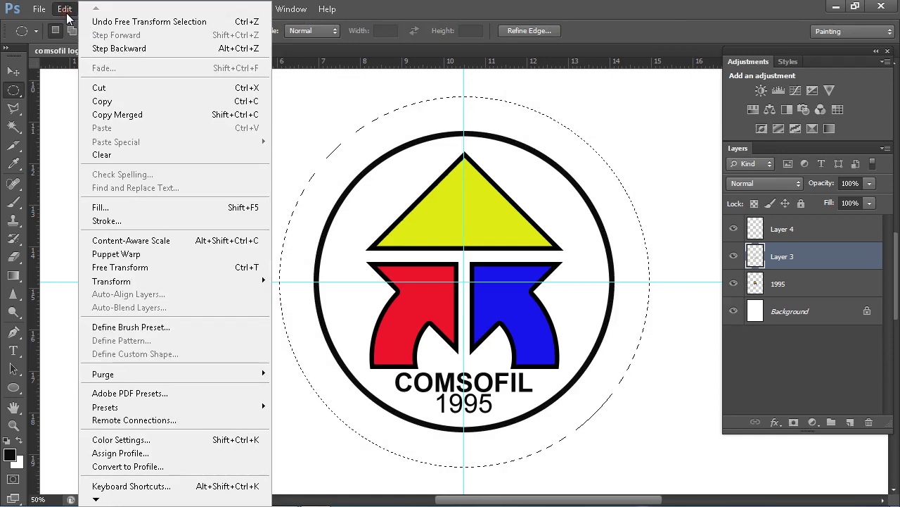
pyautogui.click(106, 221)
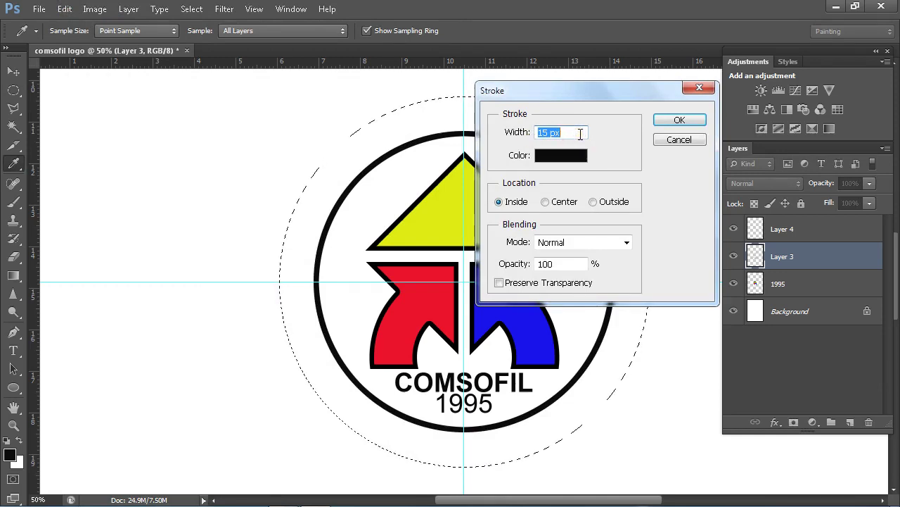
pyautogui.click(671, 121)
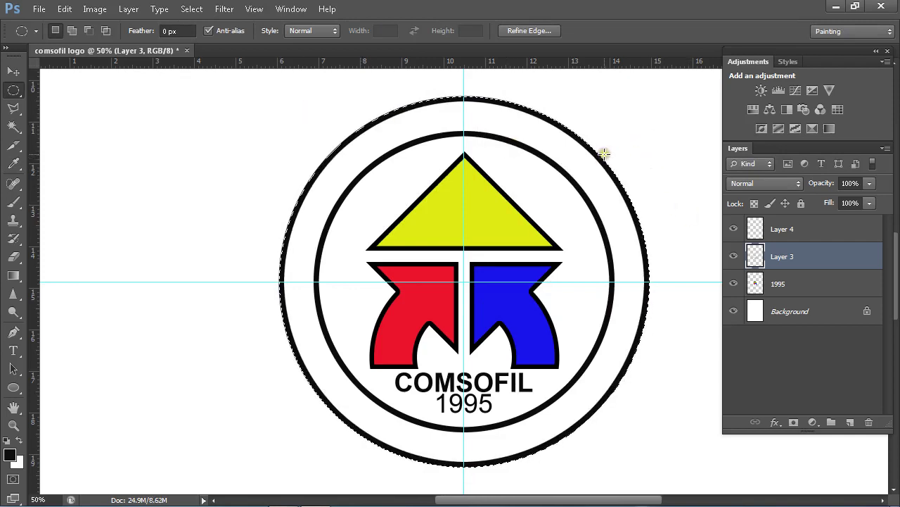
# - Enlarge the circular selection around its center to about 103% with Transform Selection
pyautogui.click(191, 9)
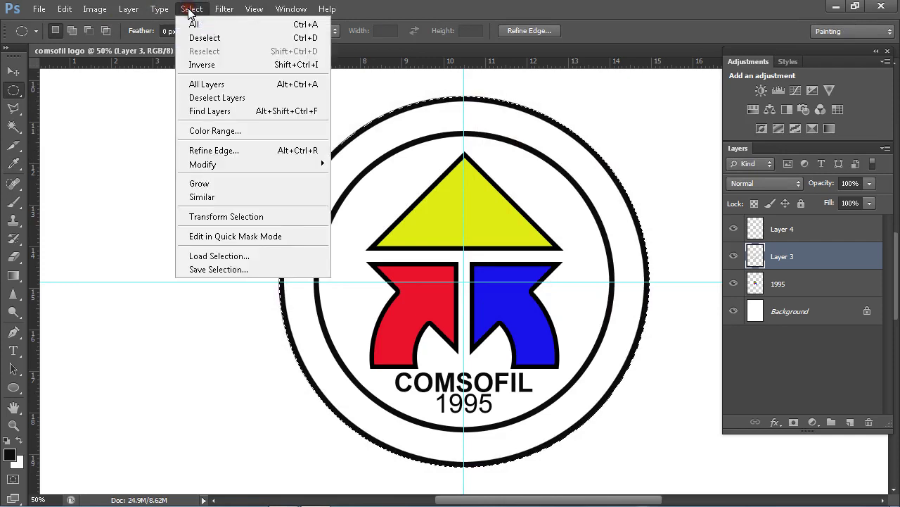
pyautogui.click(216, 217)
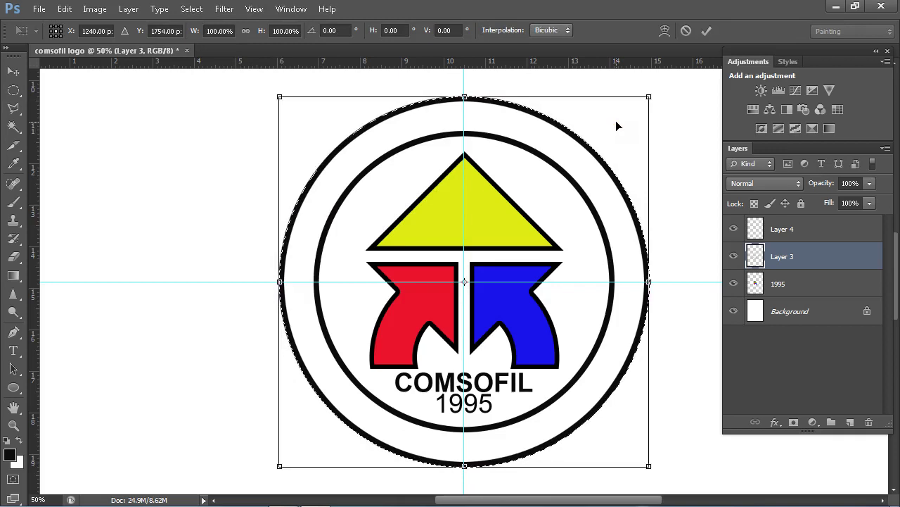
pyautogui.moveTo(649, 95); pyautogui.dragTo(657, 91)
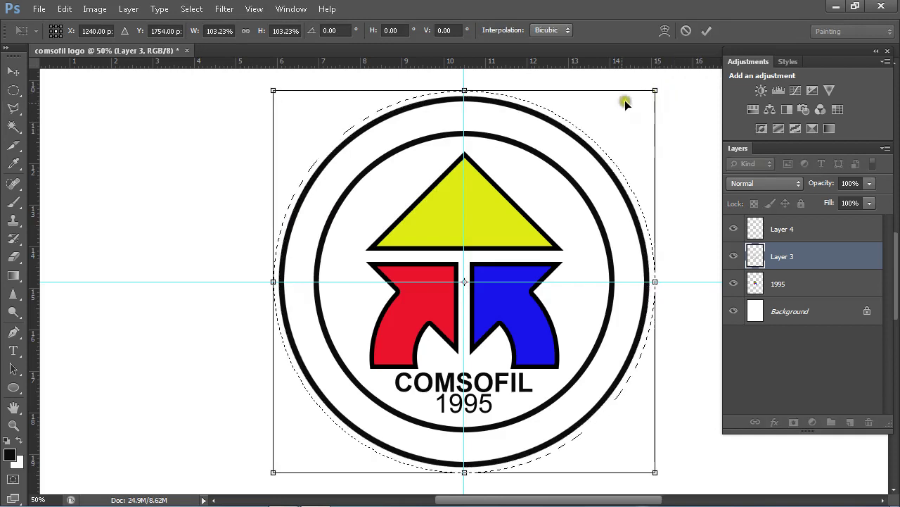
pyautogui.press('Return')
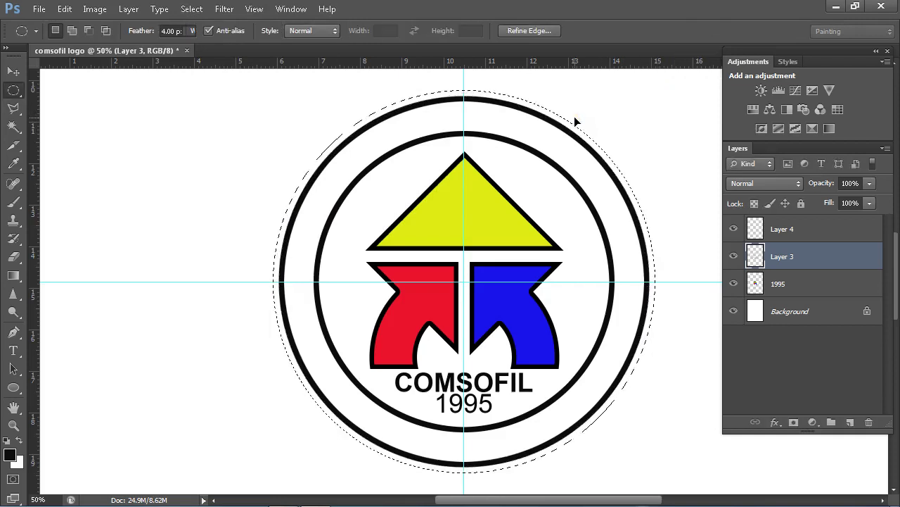
# - Stroke the enlarged selection on Layer 3 with a 10 px black line placed inside, and clear the selection
pyautogui.click(65, 8)
pyautogui.click(96, 222)
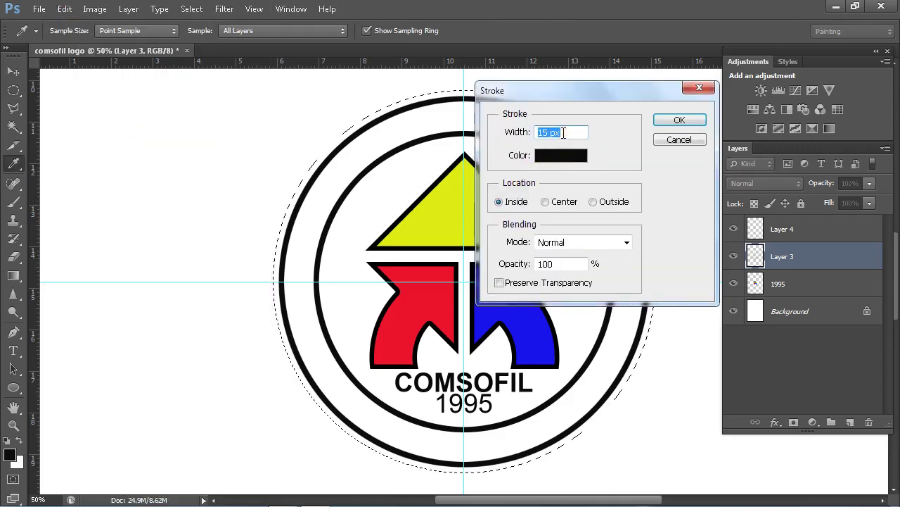
pyautogui.write('10')
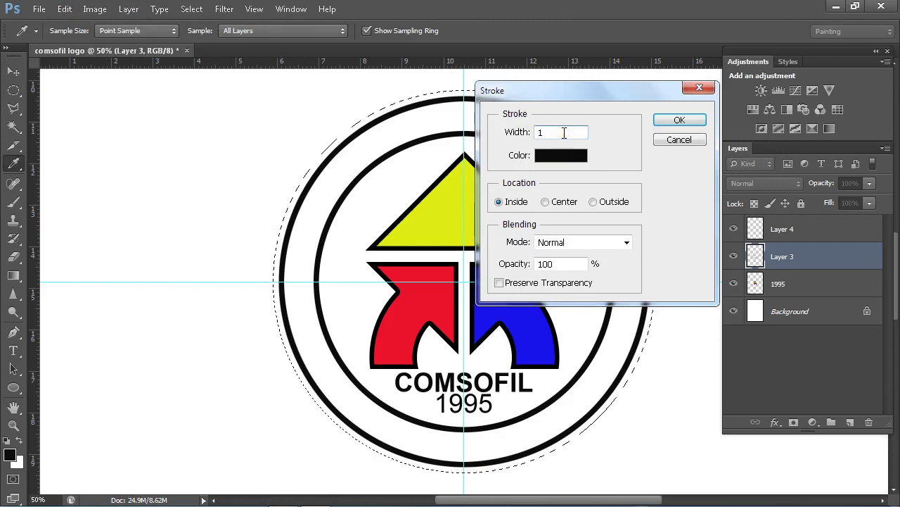
pyautogui.click(672, 120)
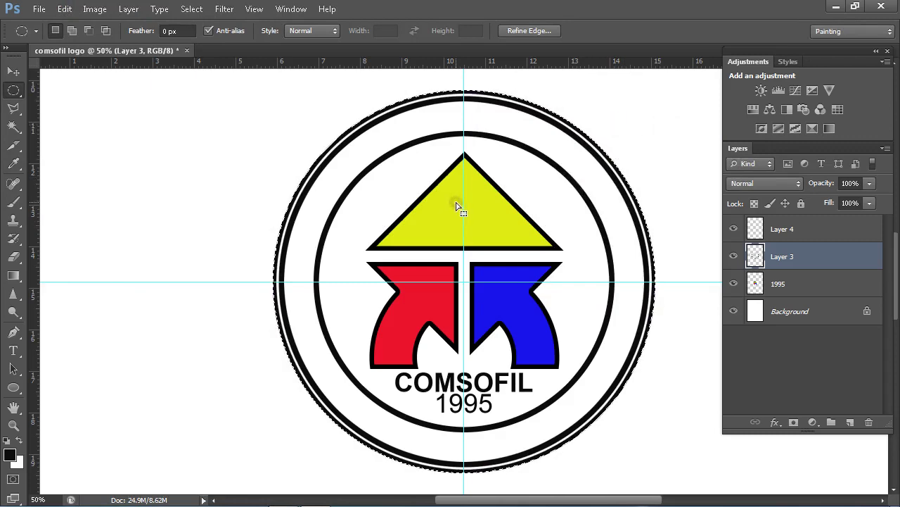
pyautogui.hotkey('ctrl', 'd')
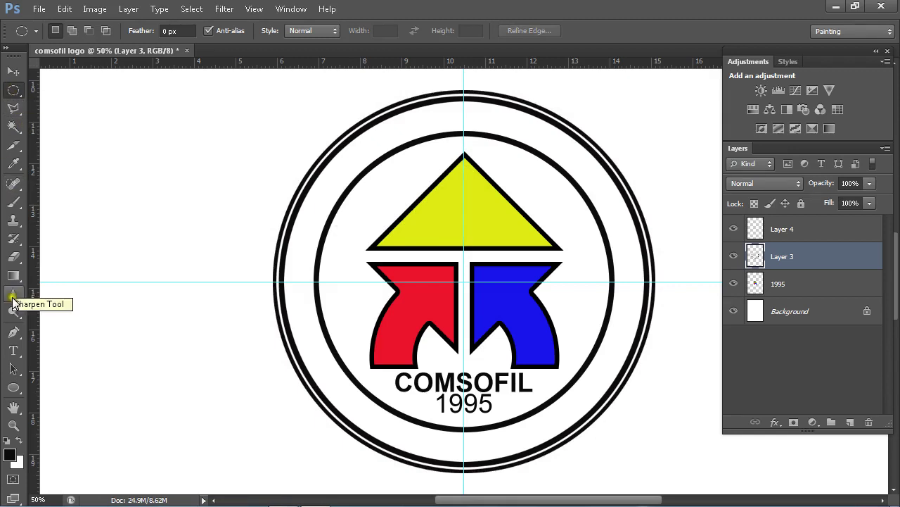
# - Draw a circular path about 7.55 cm across, centered on the guide intersection, just outside the inner ring
pyautogui.click(13, 389)
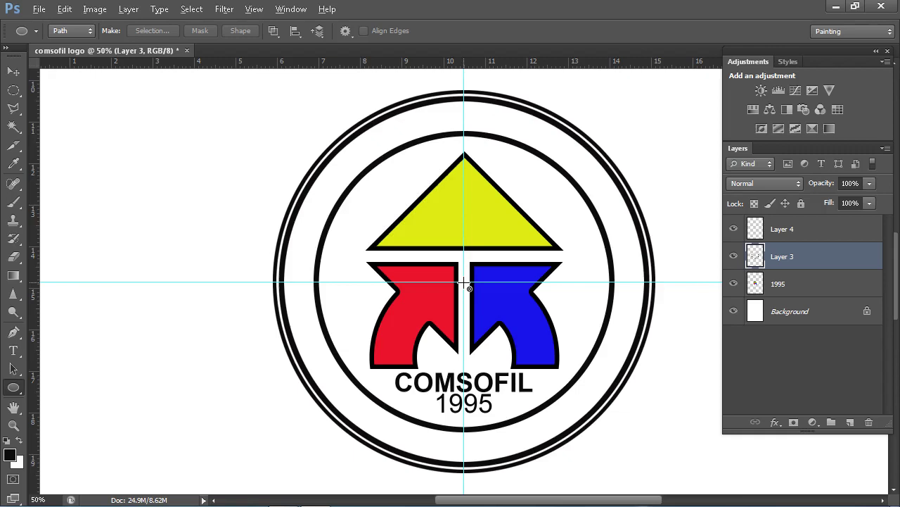
pyautogui.moveTo(464, 282); pyautogui.dragTo(621, 468)
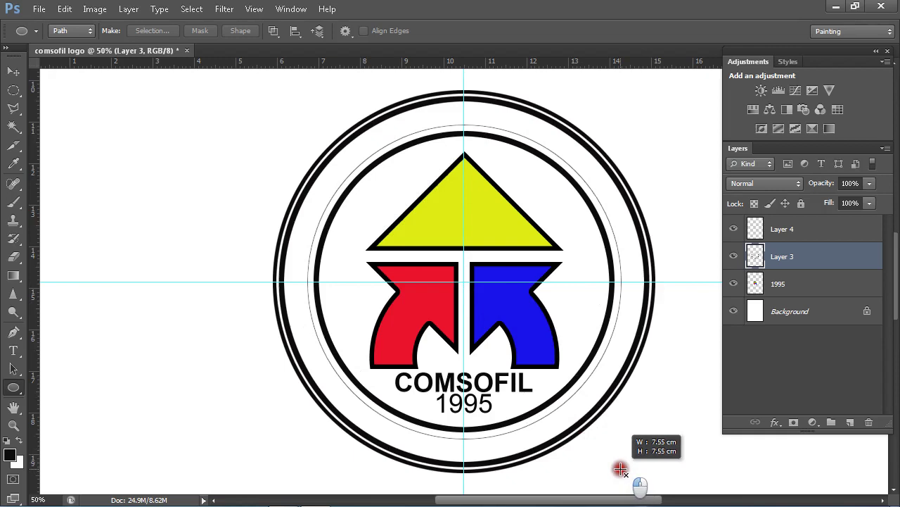
pyautogui.moveTo(621, 468); pyautogui.dragTo(622, 468)
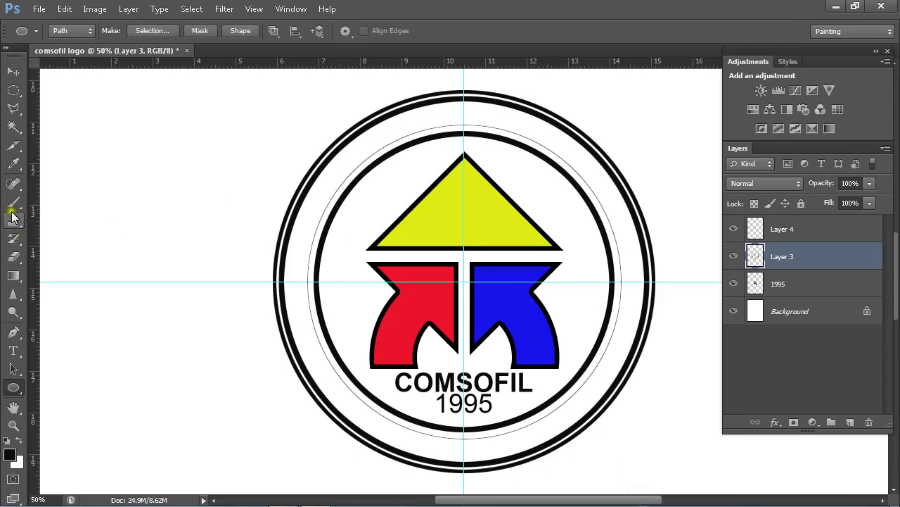
# - Add 14 pt text "COMPUTER SOCIETY OF FILIPINOS INTERNATIONAL INC" along the circular path, starting from its top point on the vertical guide
pyautogui.click(10, 353)
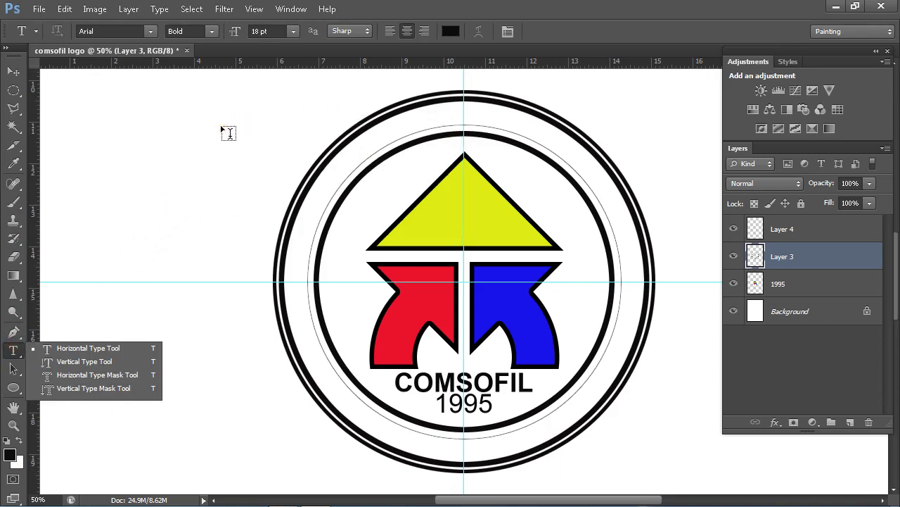
pyautogui.click(463, 124)
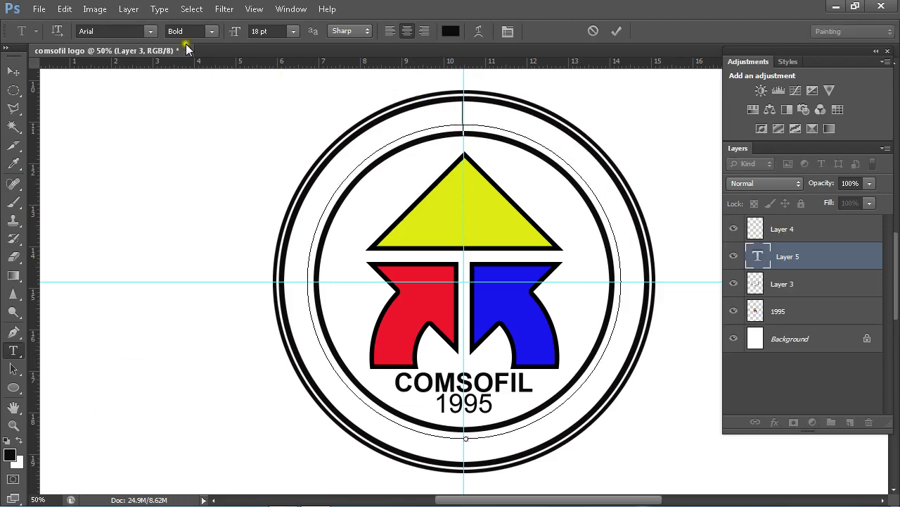
pyautogui.click(294, 31)
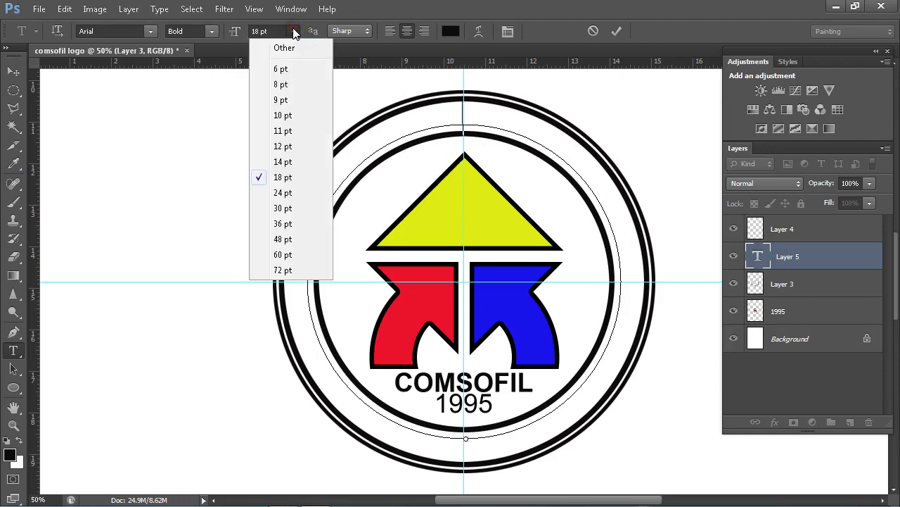
pyautogui.click(280, 163)
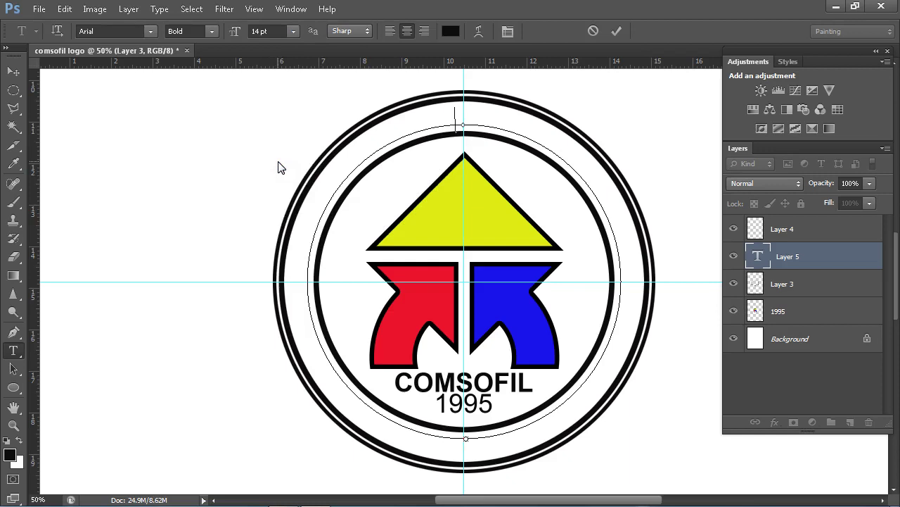
pyautogui.write('COMP')
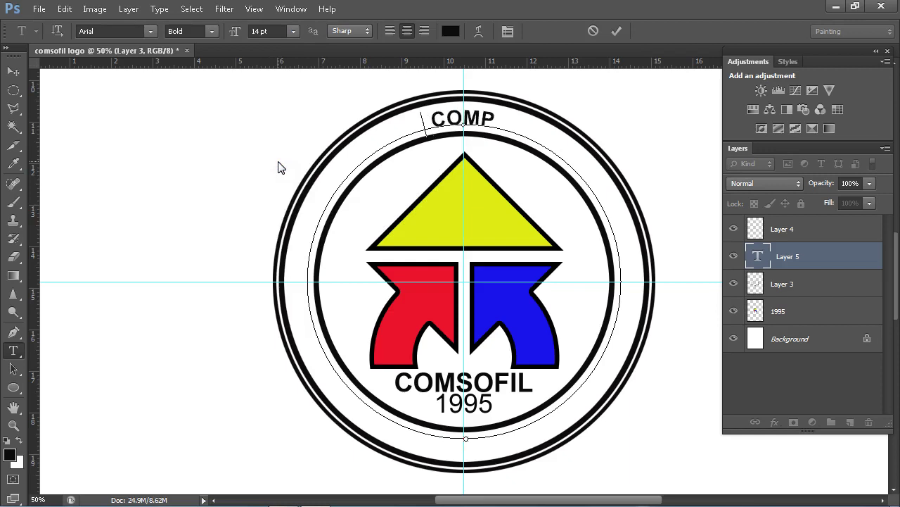
pyautogui.write('UTER')
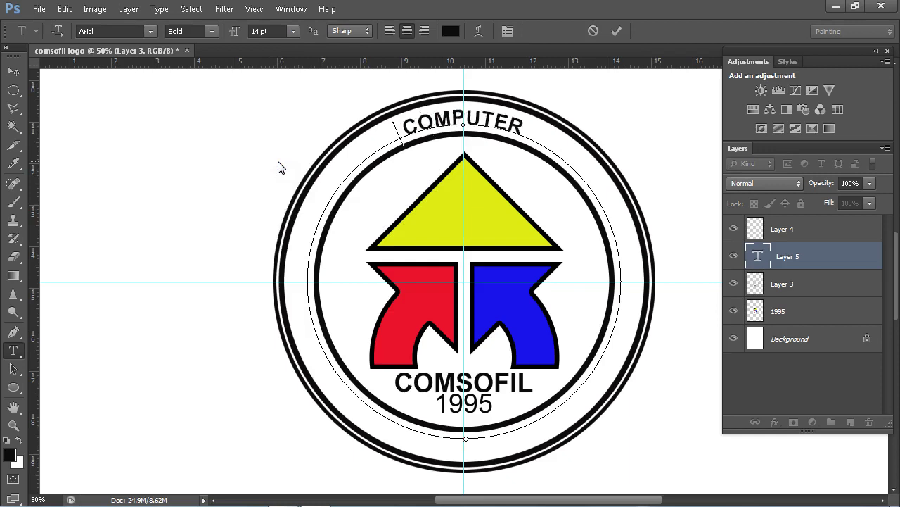
pyautogui.write(' SOCIE')
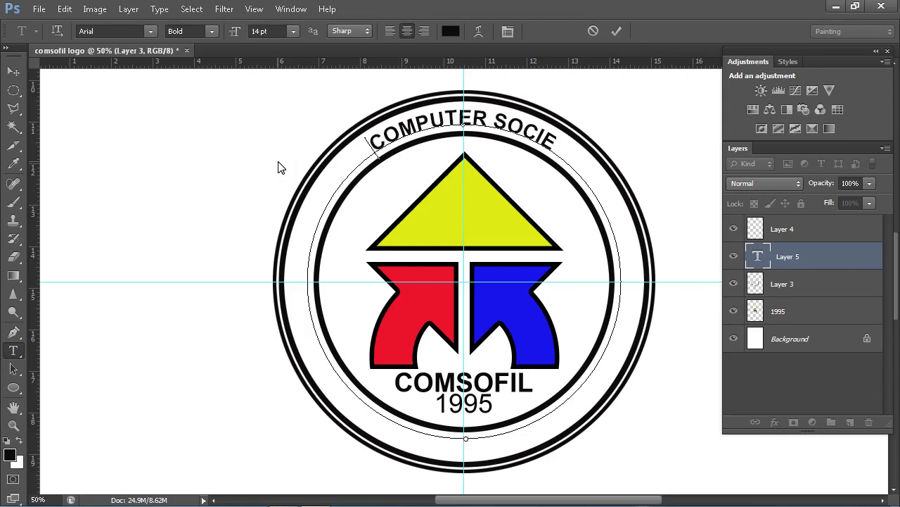
pyautogui.write('TY')
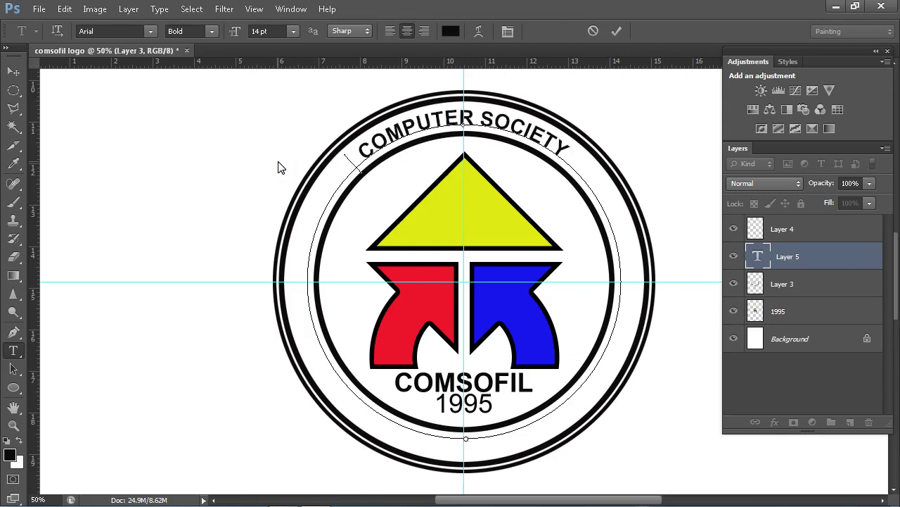
pyautogui.write(' OF')
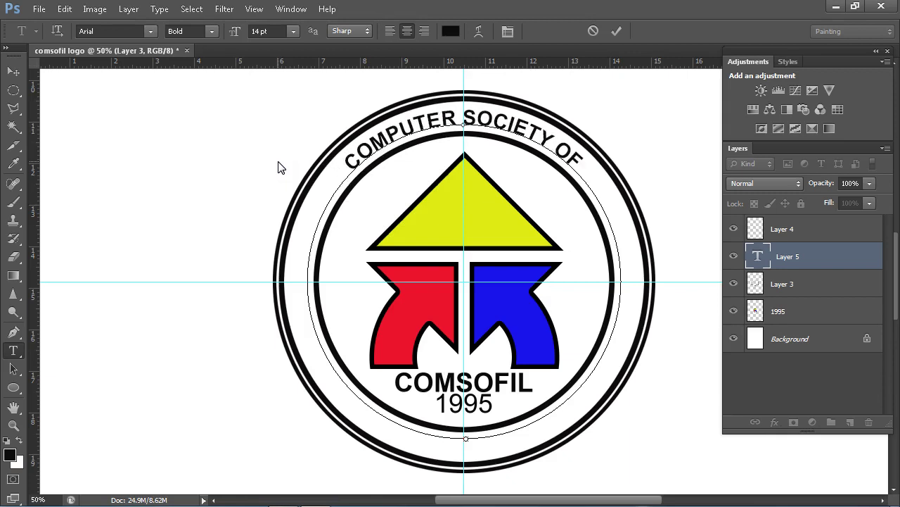
pyautogui.write(' FI')
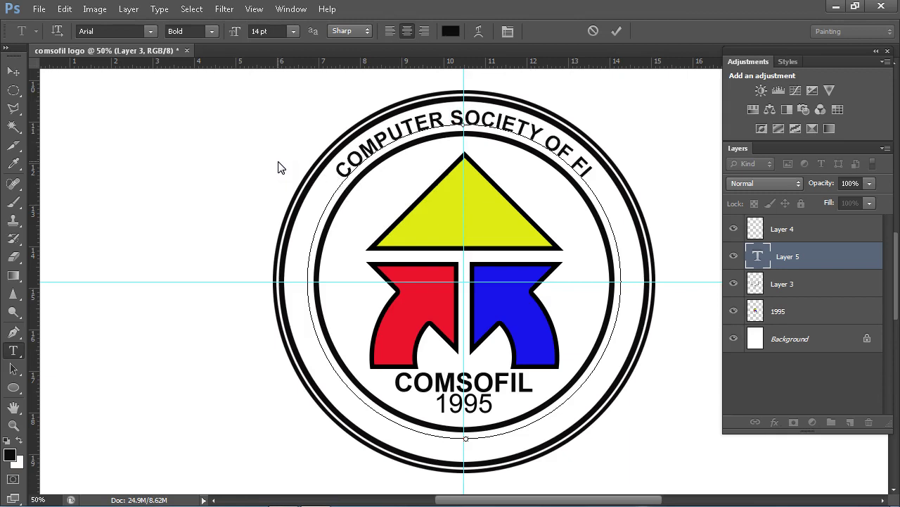
pyautogui.write('LIPIN')
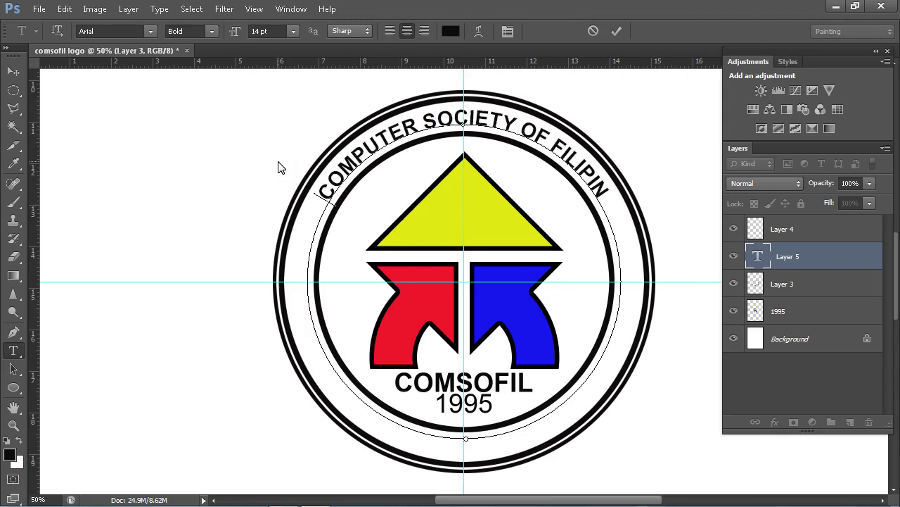
pyautogui.write('OS')
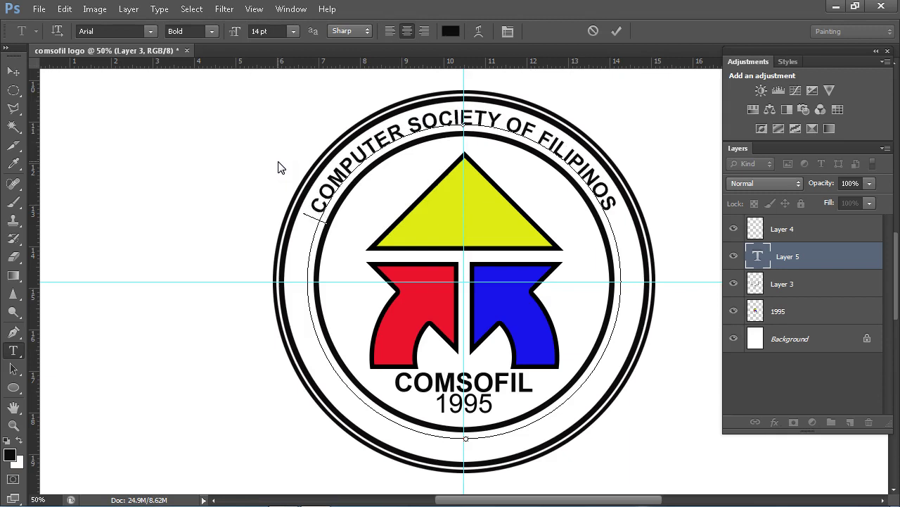
pyautogui.write(' I')
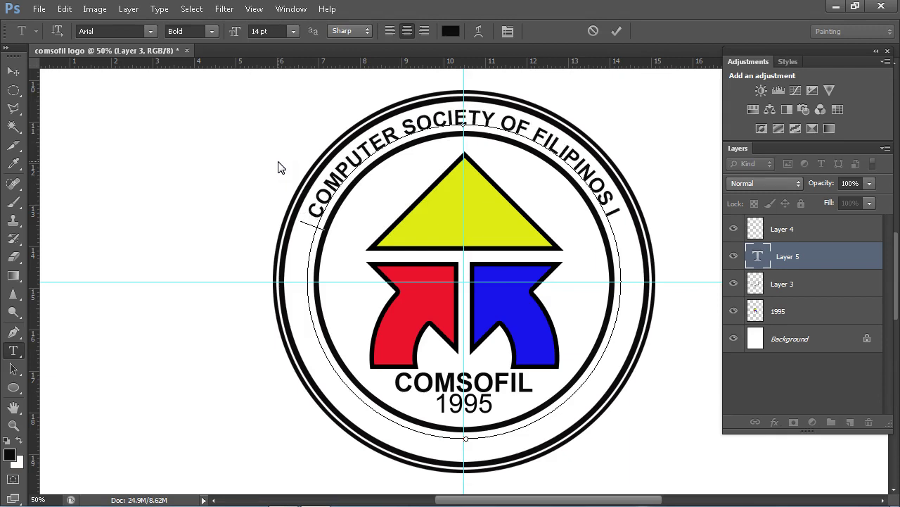
pyautogui.write('N')
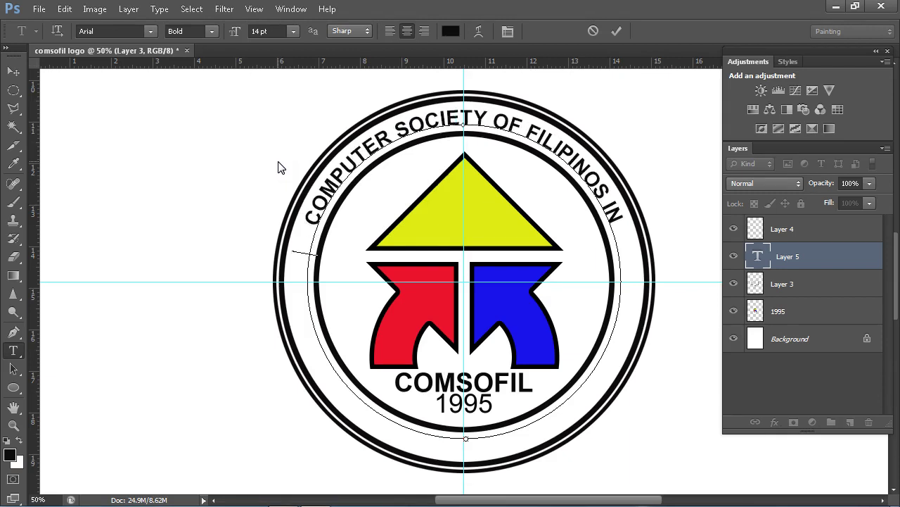
pyautogui.write('TERNATIO')
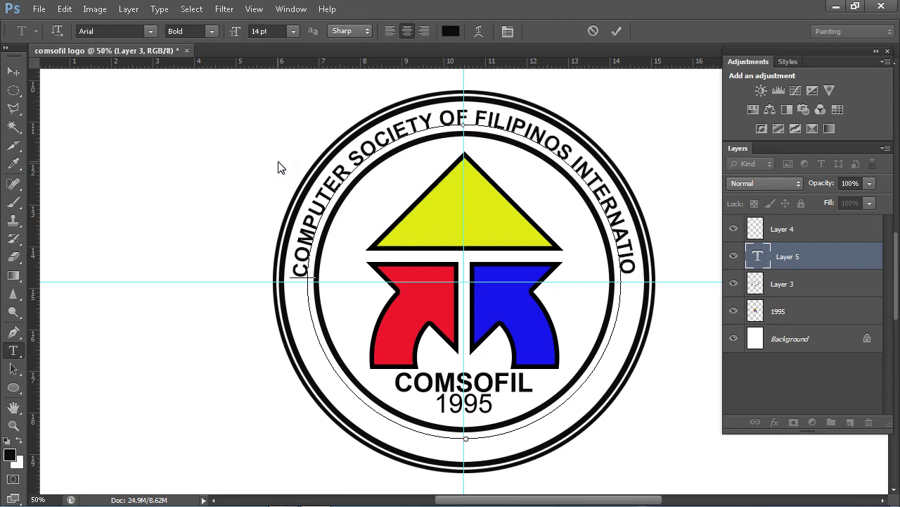
pyautogui.write('NAL')
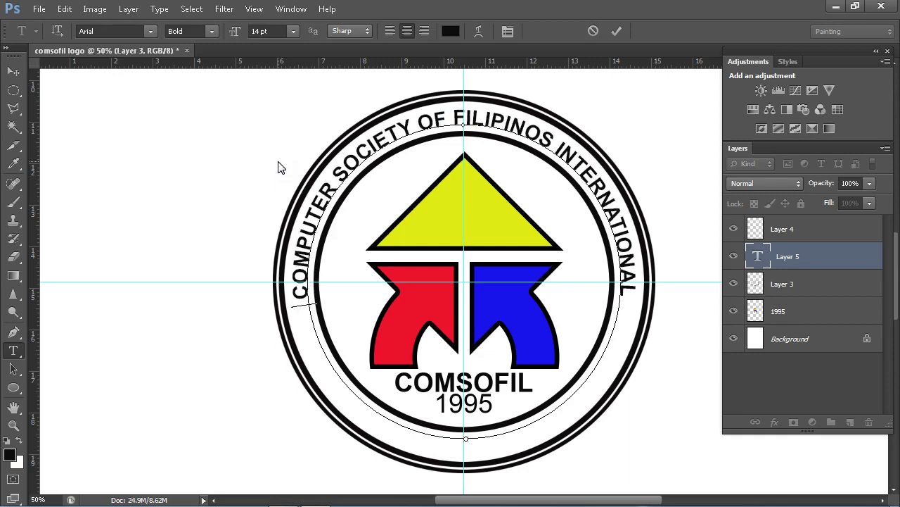
pyautogui.write(' IN')
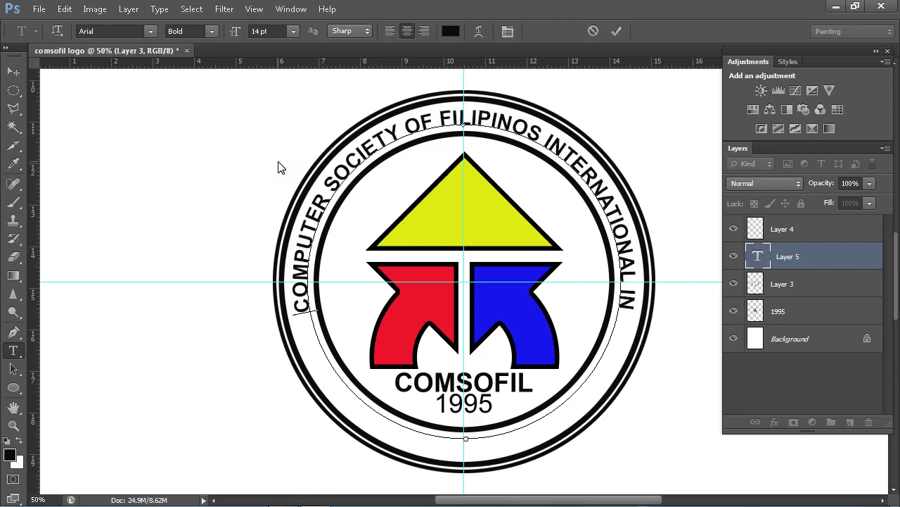
pyautogui.write('C')
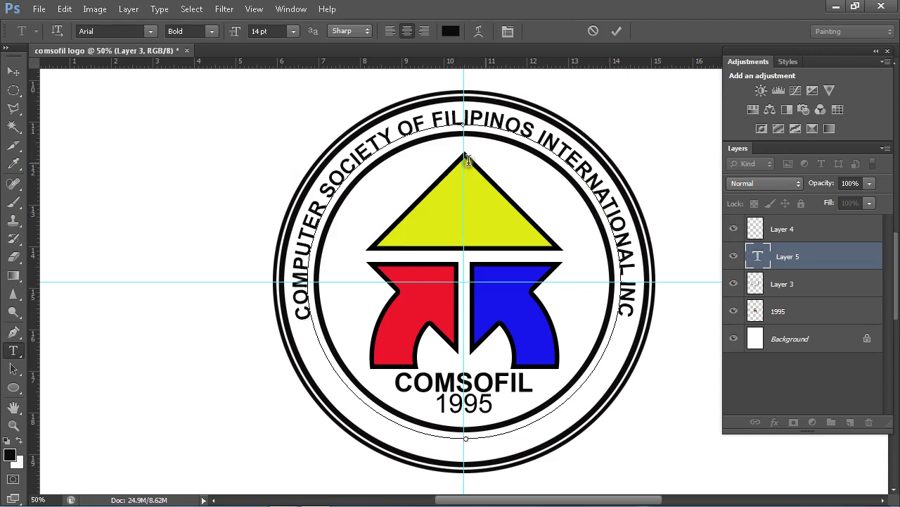
# - Duplicate the curved text layer and hide the original text layer
pyautogui.rightClick(820, 261)
pyautogui.moveTo(821, 262); pyautogui.dragTo(851, 422)
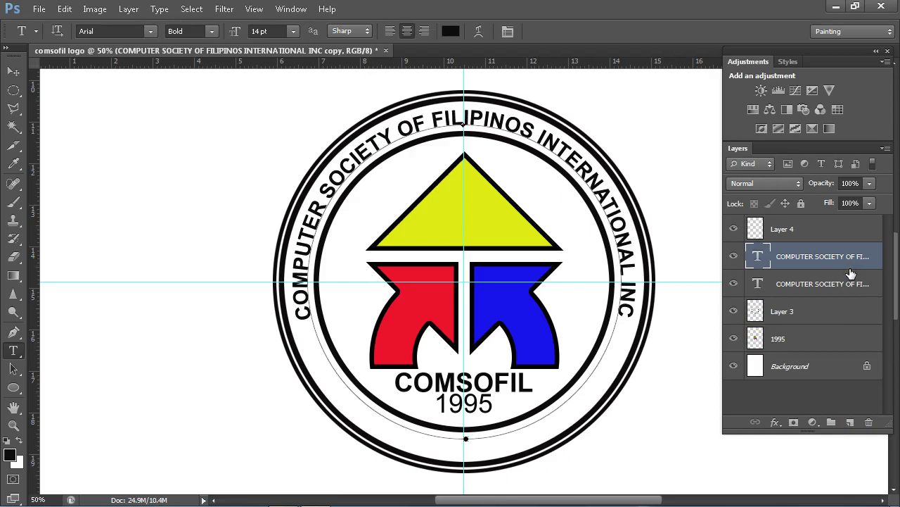
pyautogui.click(733, 284)
pyautogui.click(734, 284)
# - Replace the duplicated curved text with "RIYADH KINGDOM OF SAUDI ARABIA"
pyautogui.click(620, 315)
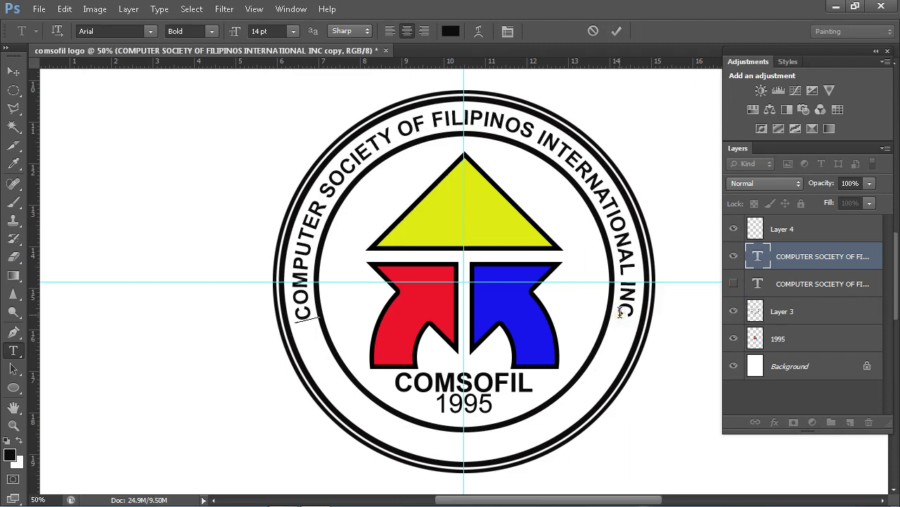
pyautogui.moveTo(306, 318); pyautogui.dragTo(304, 269)
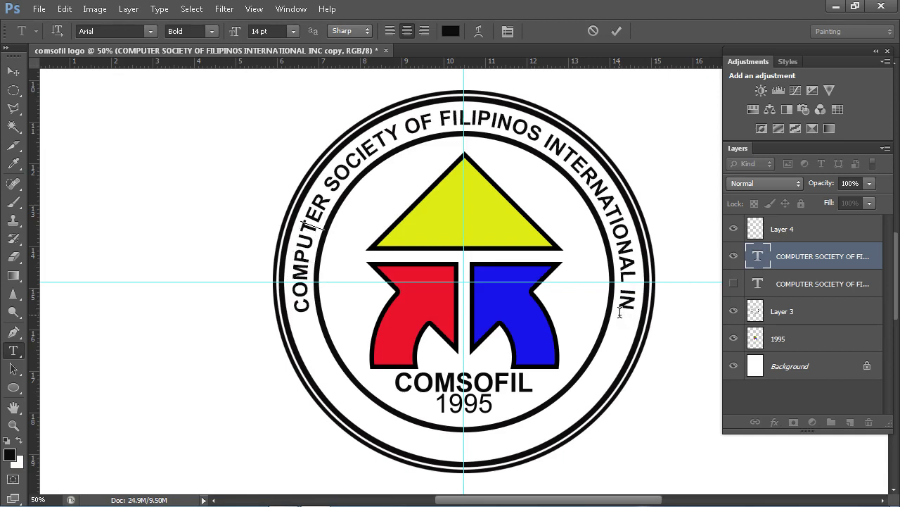
pyautogui.moveTo(316, 211); pyautogui.dragTo(316, 210)
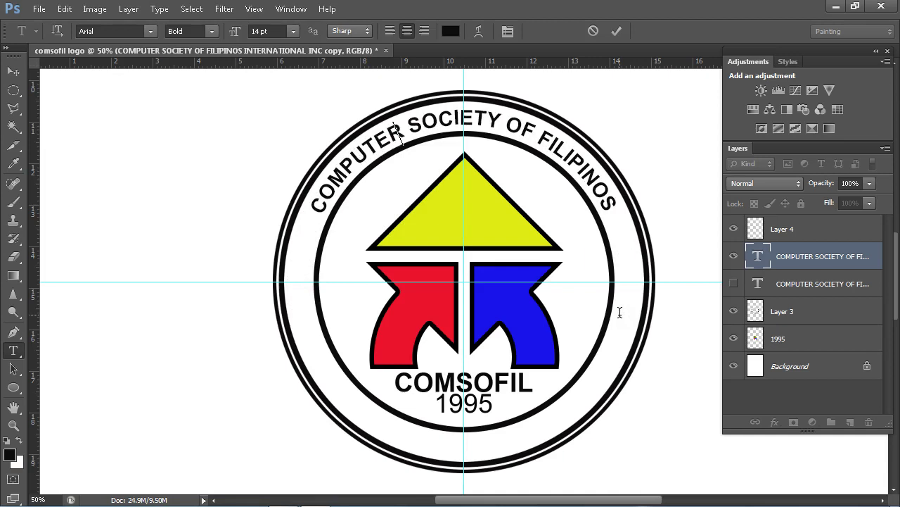
pyautogui.press('Right')
pyautogui.hotkey('ctrl', 'a')
pyautogui.press('BackSpace')
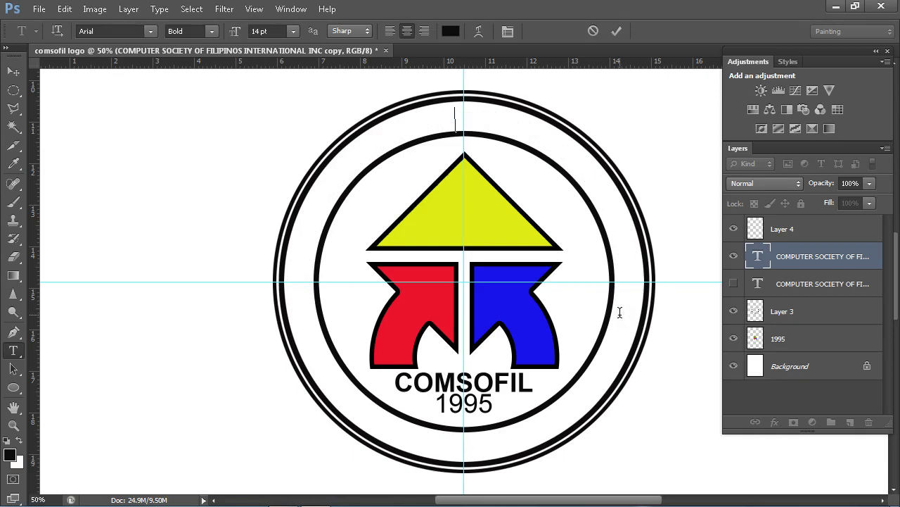
pyautogui.write('RIYADH')
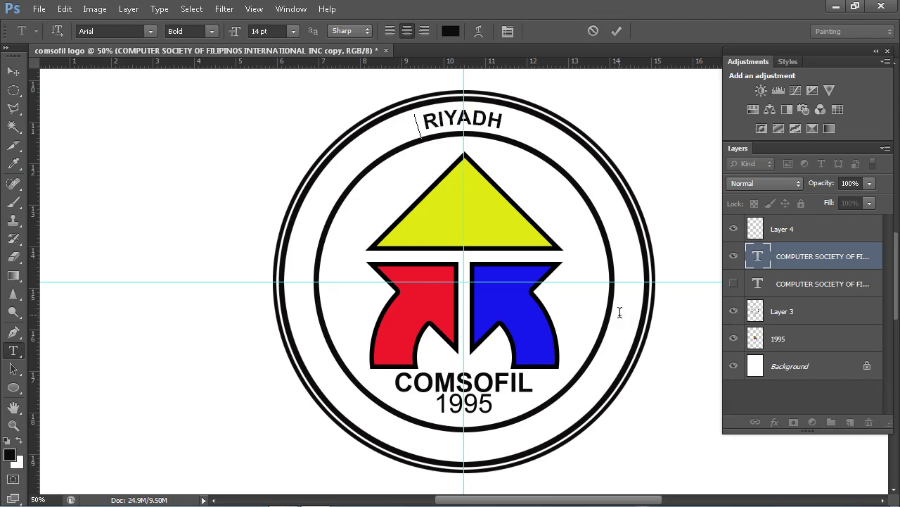
pyautogui.write(' KIN')
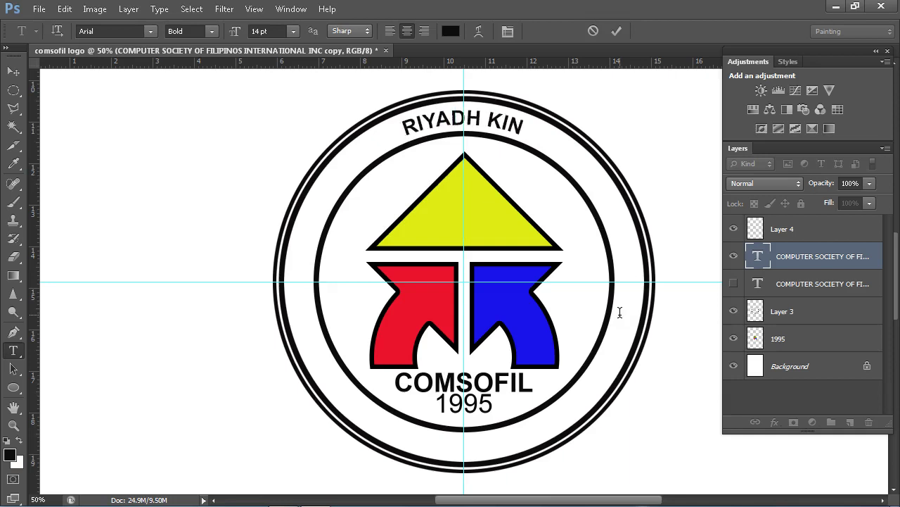
pyautogui.write('GDO')
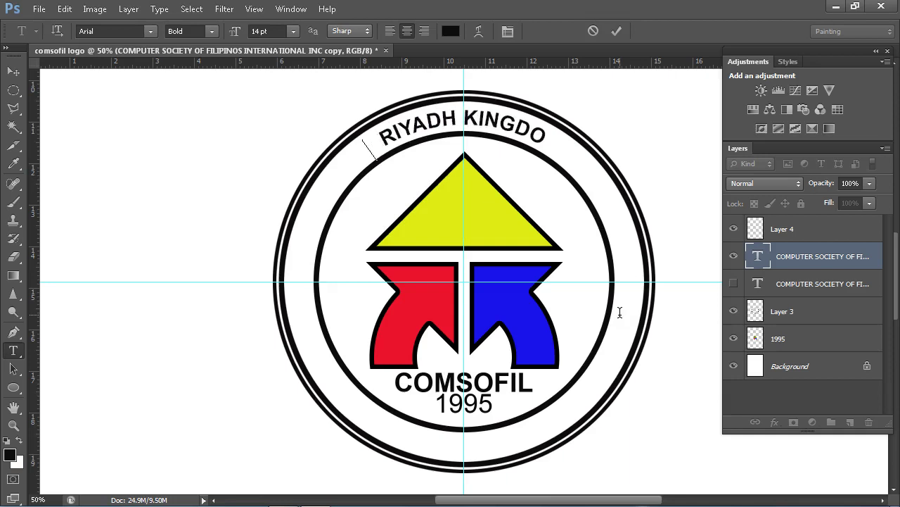
pyautogui.write('M OF')
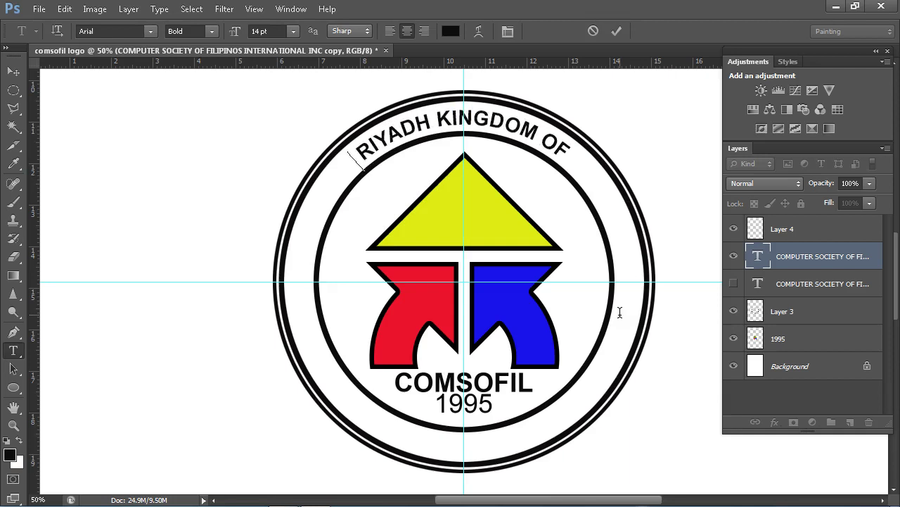
pyautogui.write(' SAU')
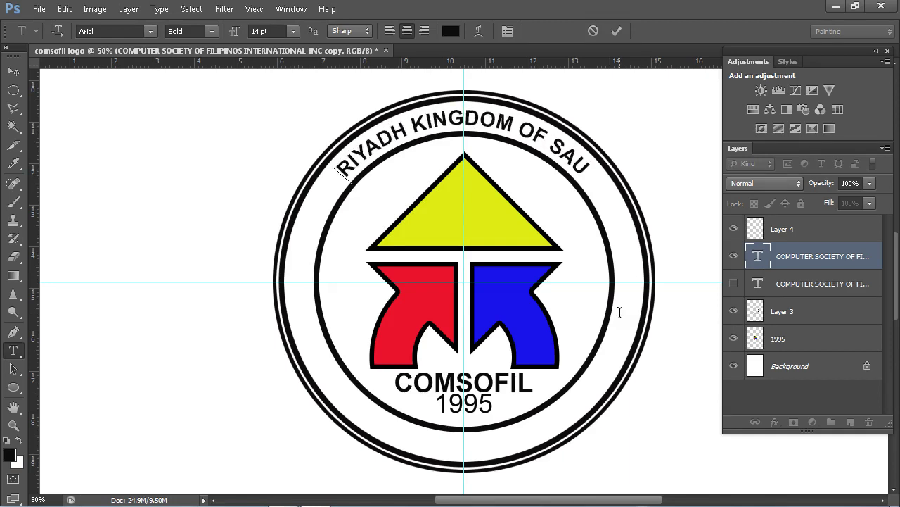
pyautogui.write('DI')
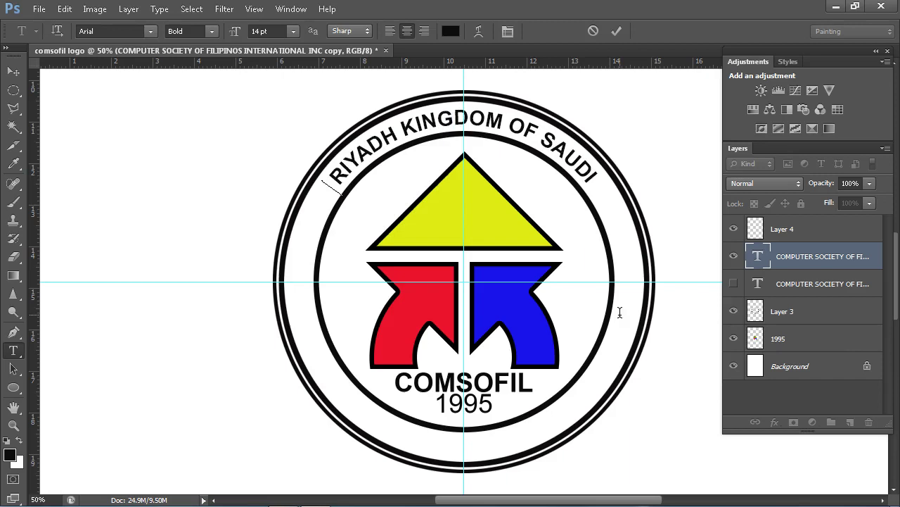
pyautogui.write(' ARA')
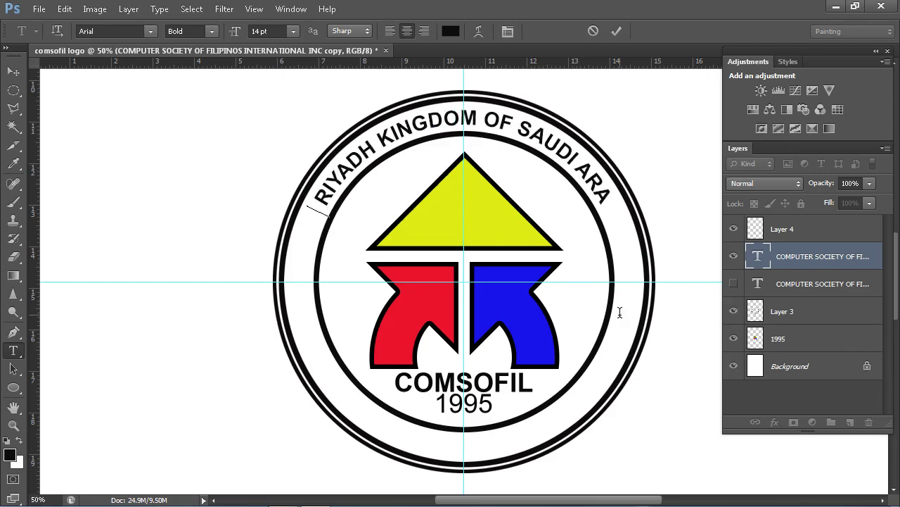
pyautogui.write('BIA')
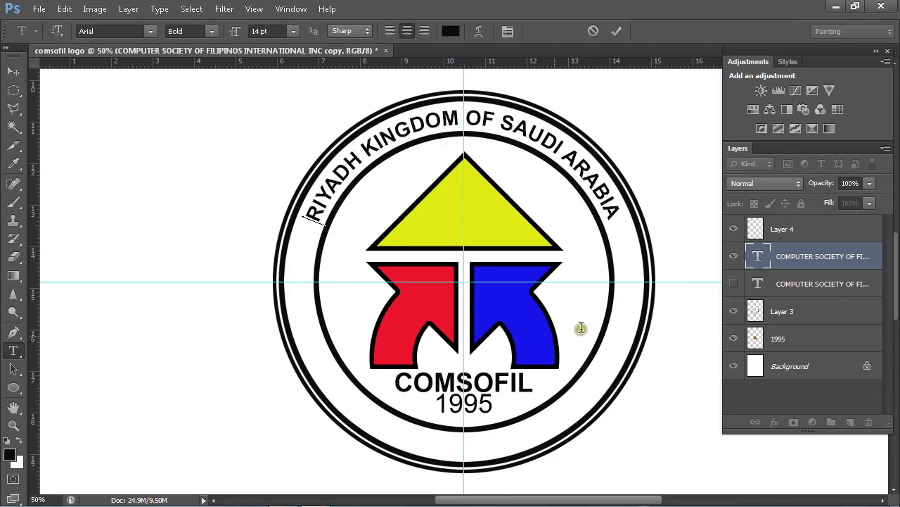
# - Flip the "RIYADH KINGDOM OF SAUDI ARABIA" text to the inside of its circular path, centered at the path's lowest point
pyautogui.click(11, 371)
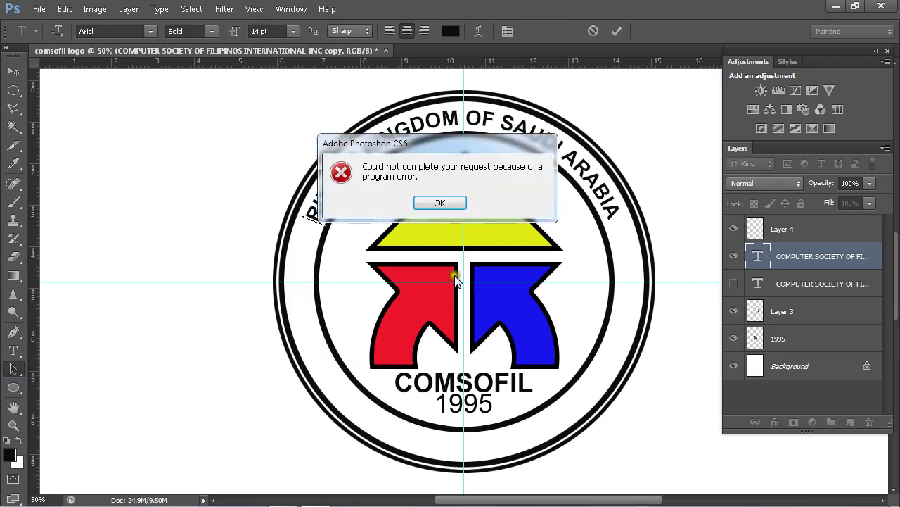
pyautogui.click(439, 203)
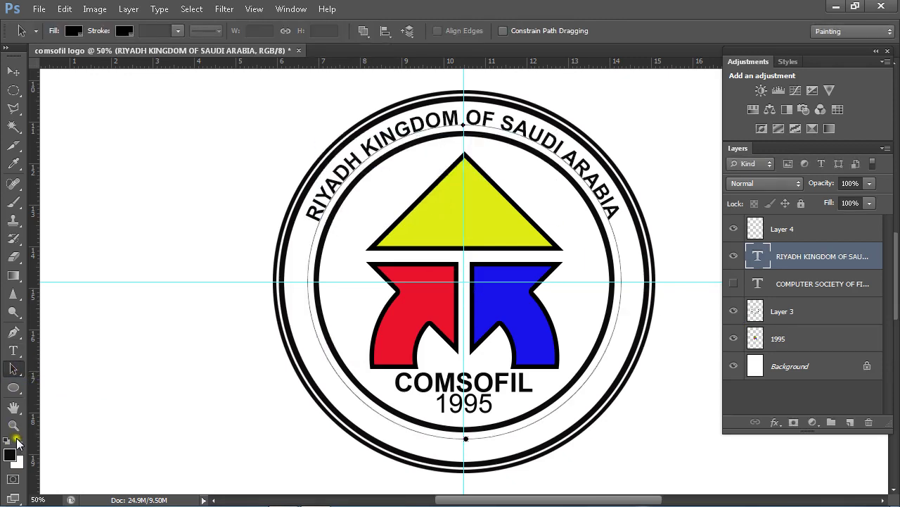
pyautogui.click(14, 370)
pyautogui.moveTo(463, 130); pyautogui.dragTo(461, 422)
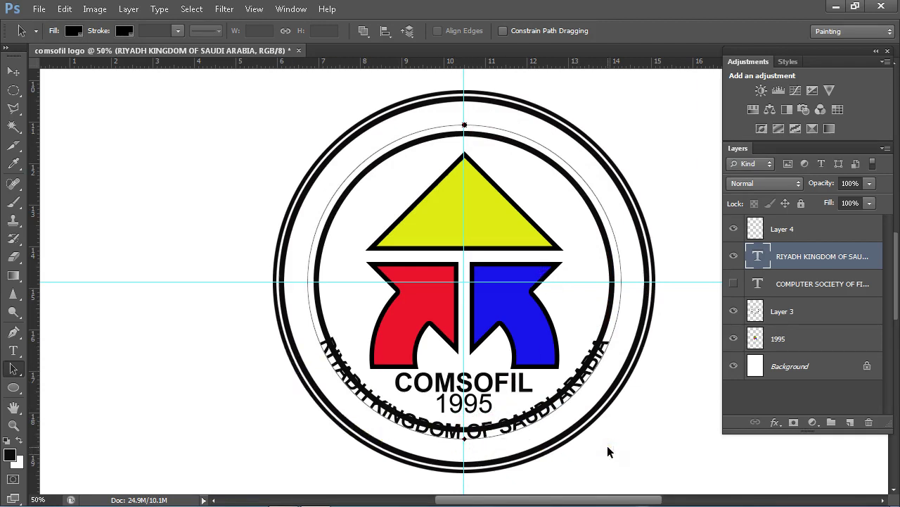
# - Scale the flipped text's circular path to about 110% from its center so the text sits between the rings
pyautogui.hotkey('ctrl', 't')
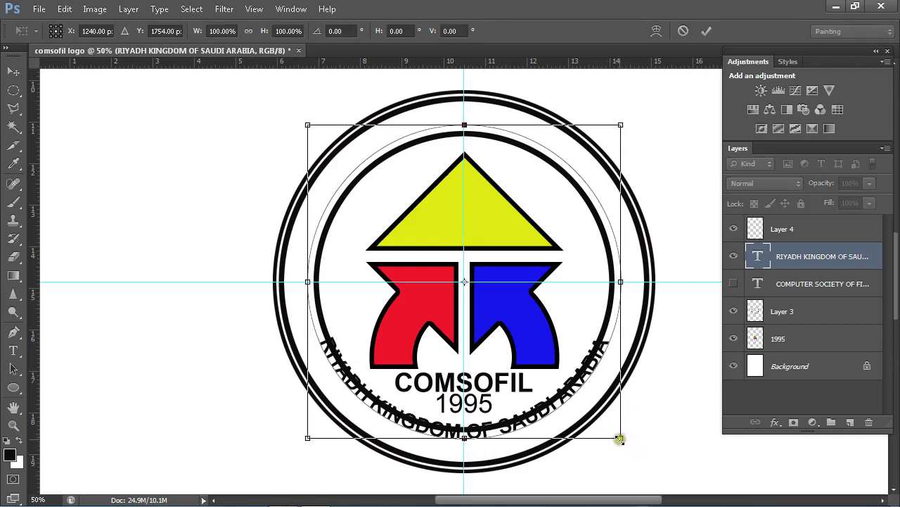
pyautogui.moveTo(620, 438); pyautogui.dragTo(631, 455)
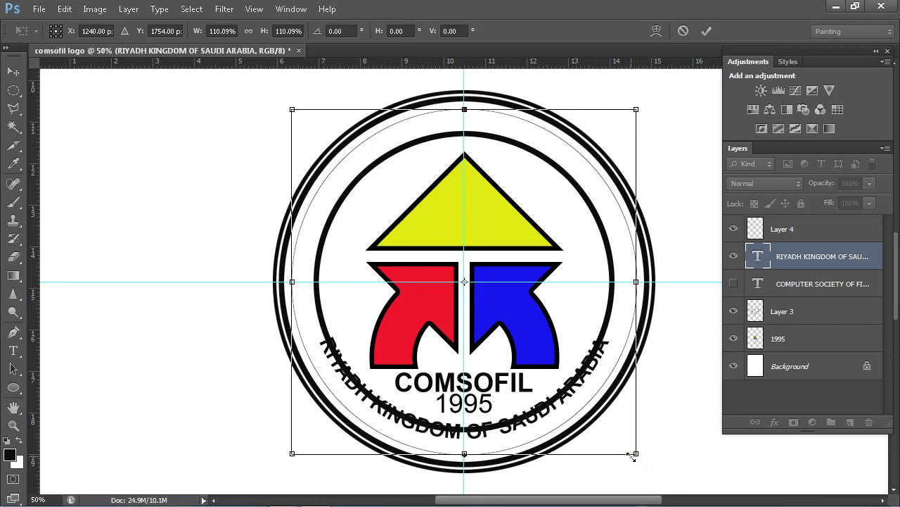
pyautogui.press('Return')
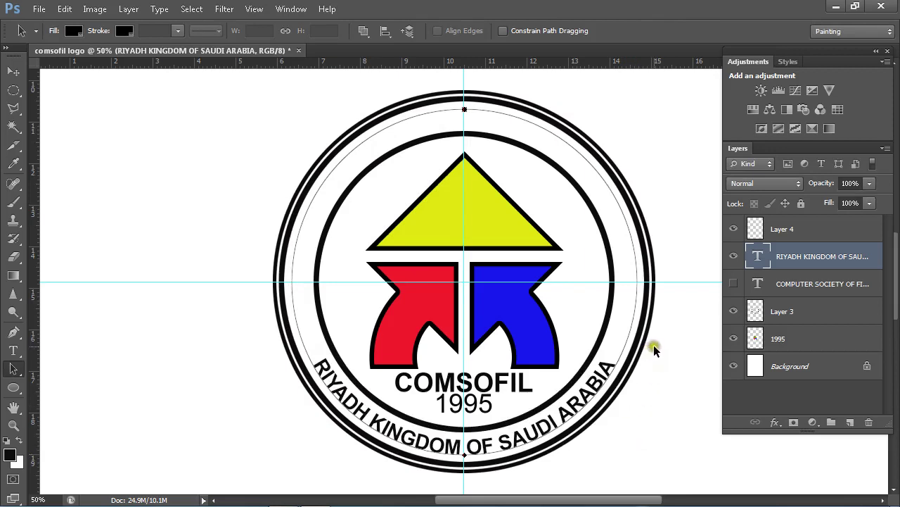
# - Deselect the lower text's path and show the hidden "COMPUTER SOCIETY OF FILIPINOS INTERNATIONAL INC" text layer
pyautogui.click(13, 72)
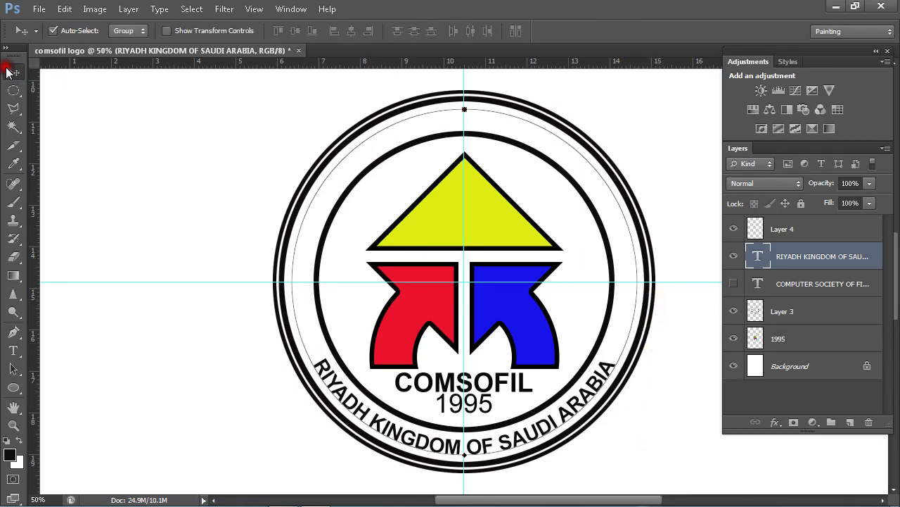
pyautogui.click(638, 261)
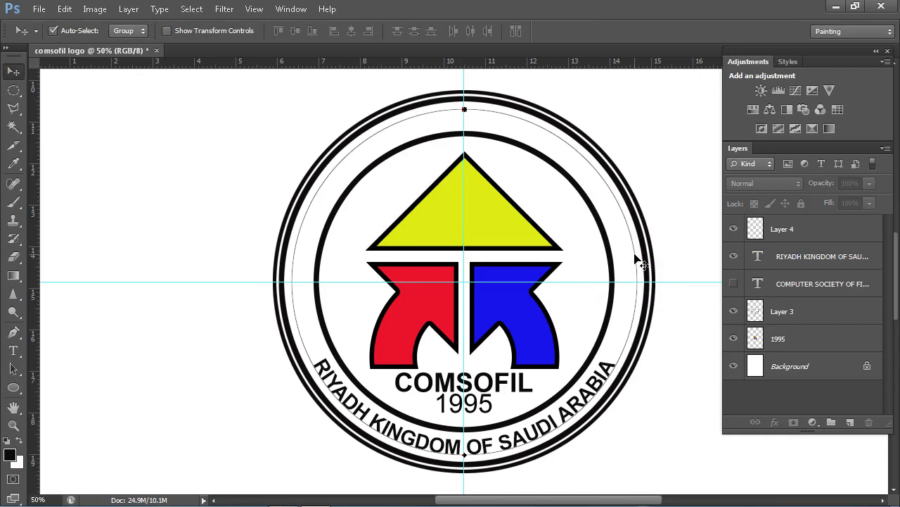
pyautogui.click(639, 261)
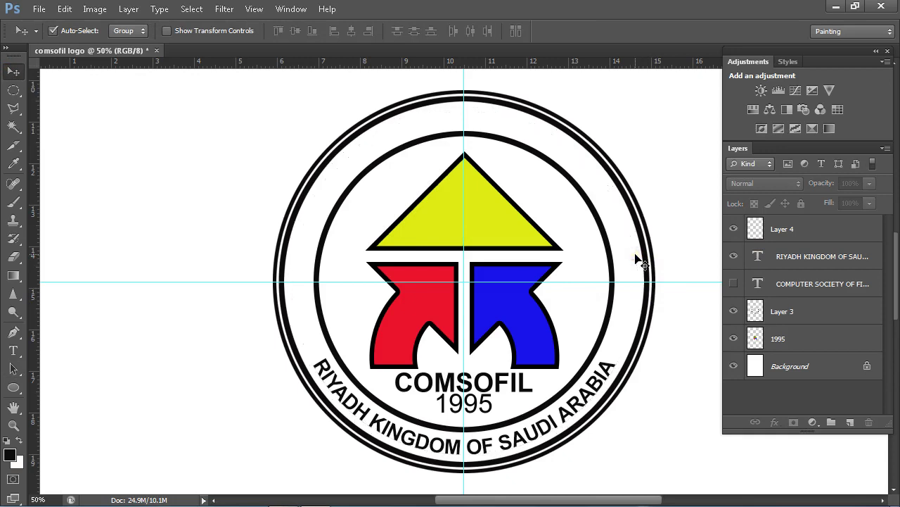
pyautogui.click(768, 282)
pyautogui.click(736, 284)
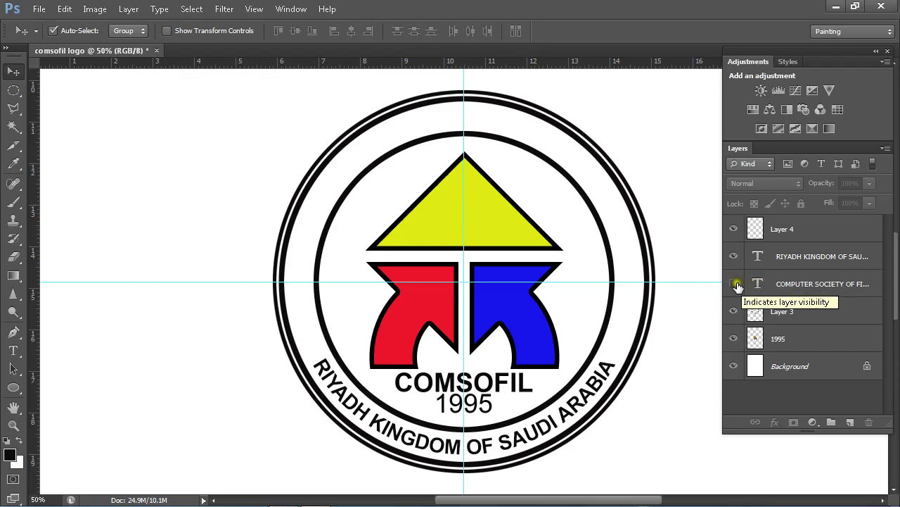
pyautogui.click(735, 284)
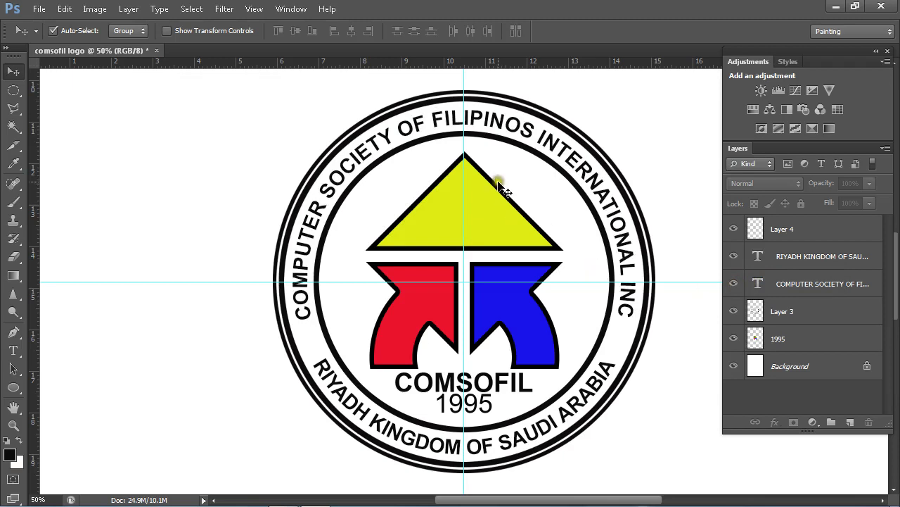
pyautogui.click(555, 289)
pyautogui.click(619, 386)
pyautogui.click(304, 334)
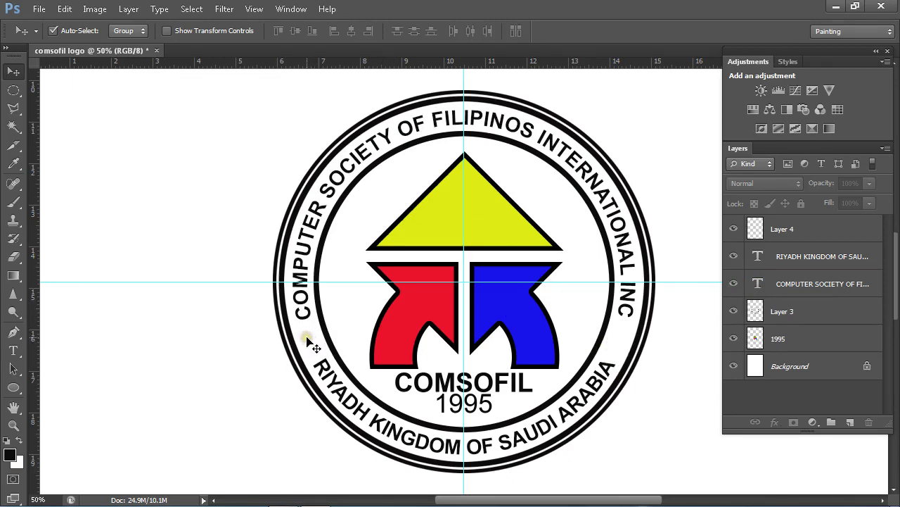
pyautogui.click(306, 338)
pyautogui.click(308, 336)
# - Draw a small elliptical selection between the rings, in the gap between the words "COMPUTER" and "RIYADH"
pyautogui.click(13, 89)
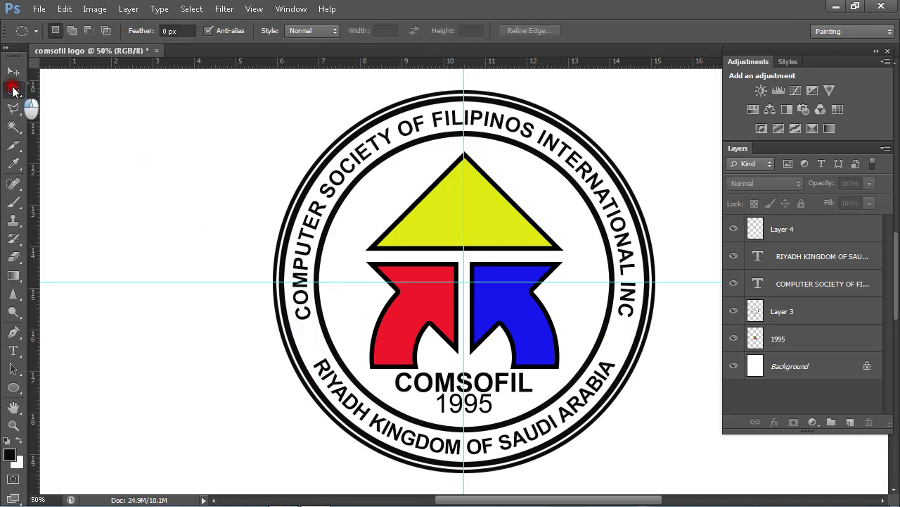
pyautogui.rightClick(13, 89)
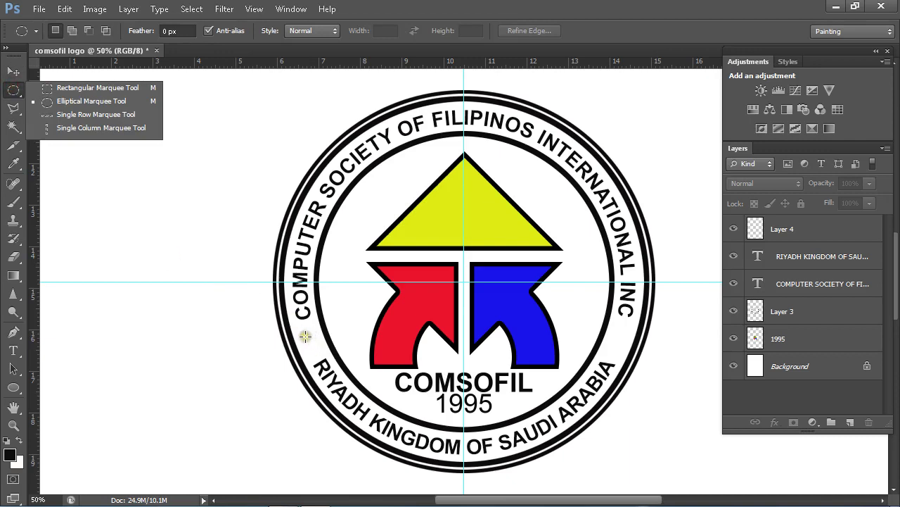
pyautogui.moveTo(304, 337); pyautogui.dragTo(312, 344)
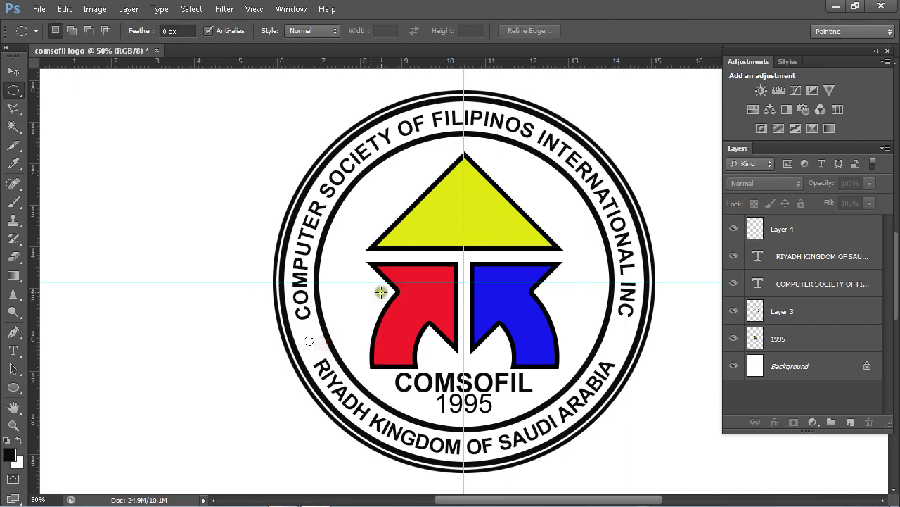
# - Fill the small round selection on Layer 4 with the black foreground color at 100% opacity in Normal mode
pyautogui.click(65, 9)
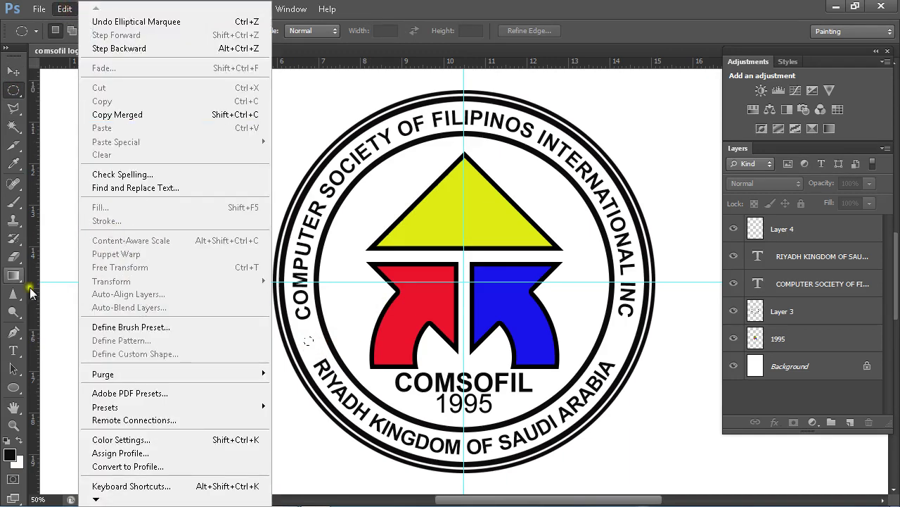
pyautogui.moveTo(172, 378)
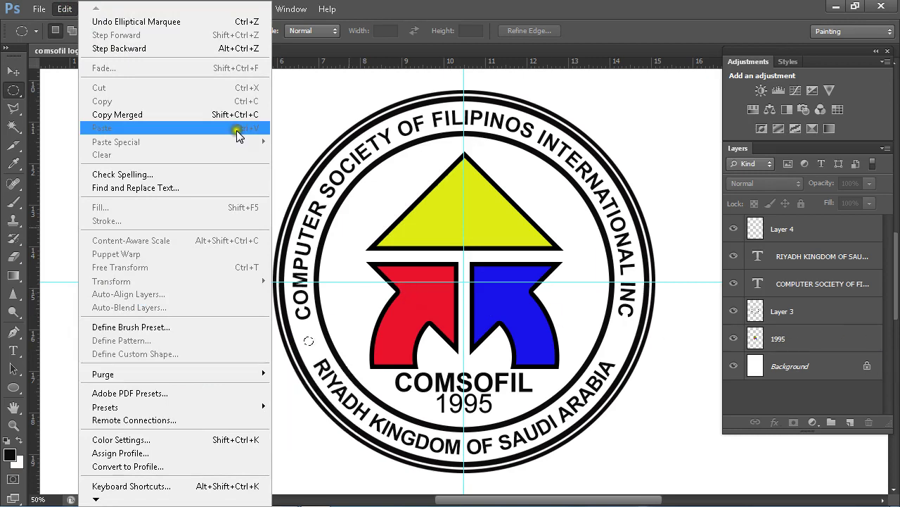
pyautogui.click(62, 9)
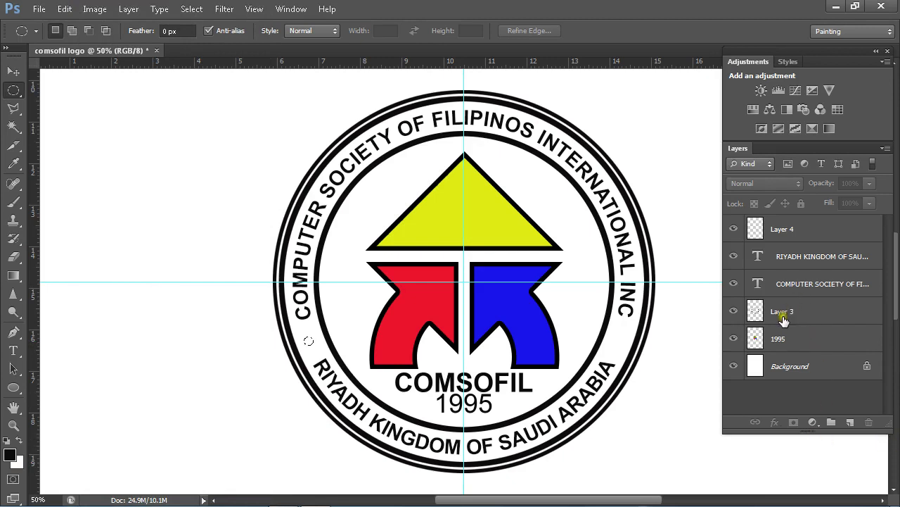
pyautogui.click(809, 229)
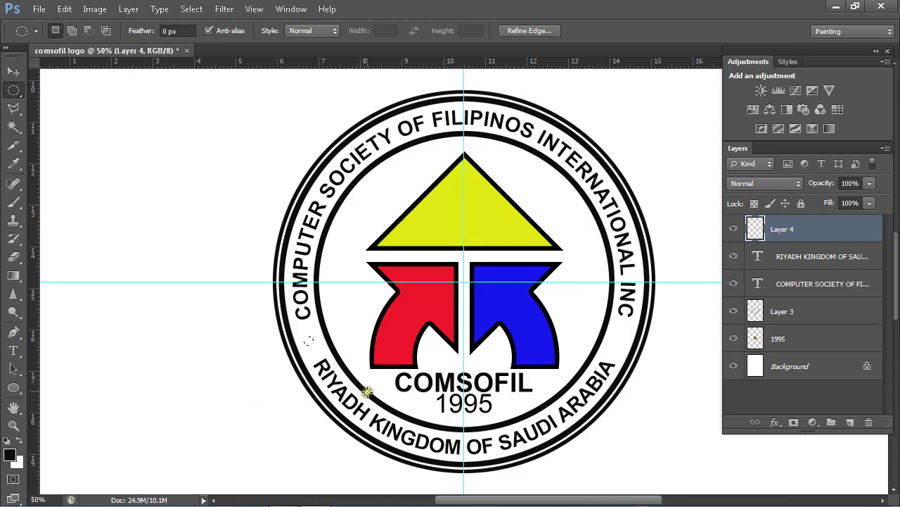
pyautogui.click(62, 10)
pyautogui.click(104, 209)
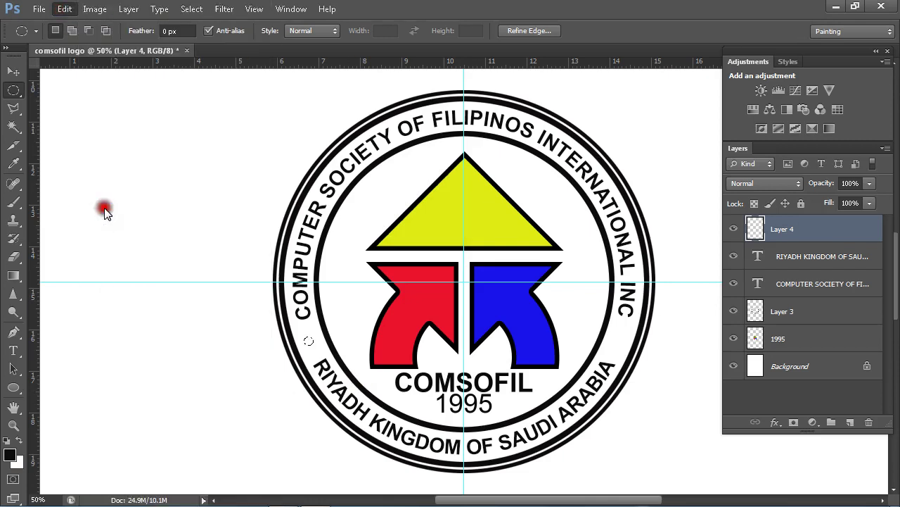
pyautogui.click(360, 106)
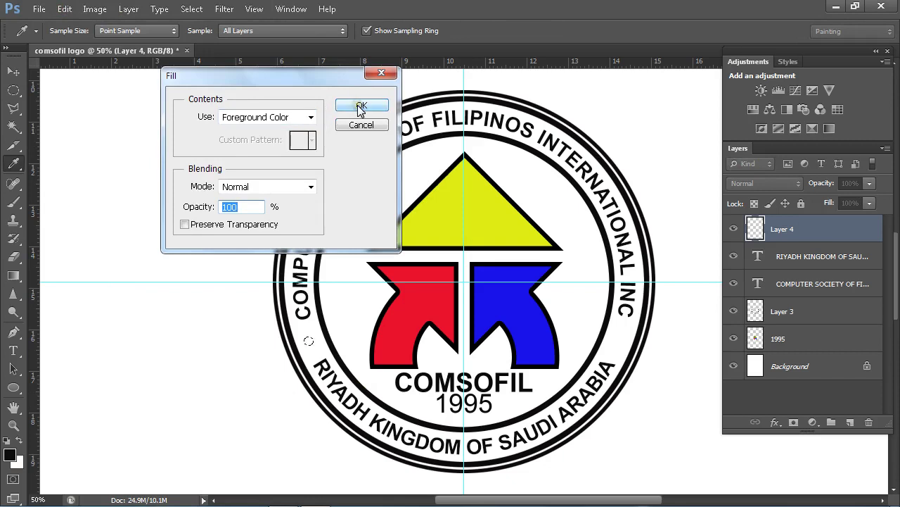
pyautogui.click(360, 106)
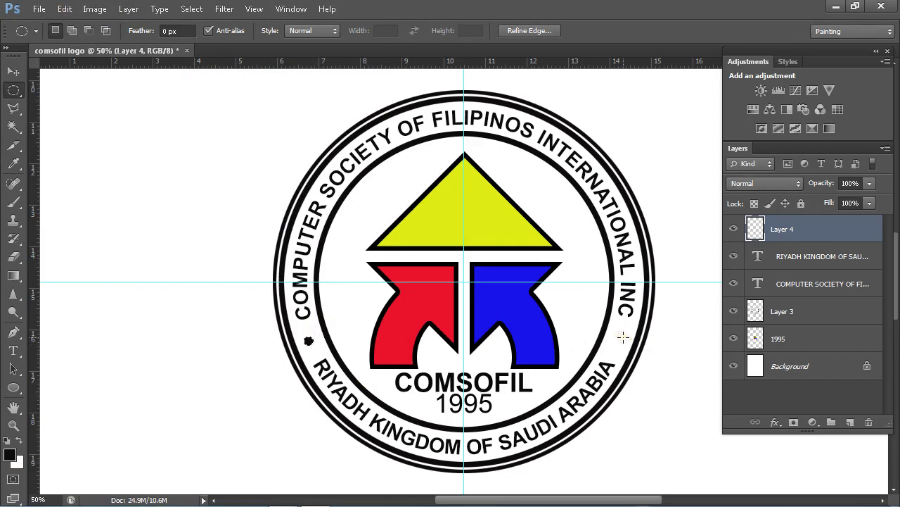
# - Add a horizontal guide across the logo at the height of the black dot
pyautogui.click(511, 61)
pyautogui.moveTo(511, 61); pyautogui.dragTo(533, 335)
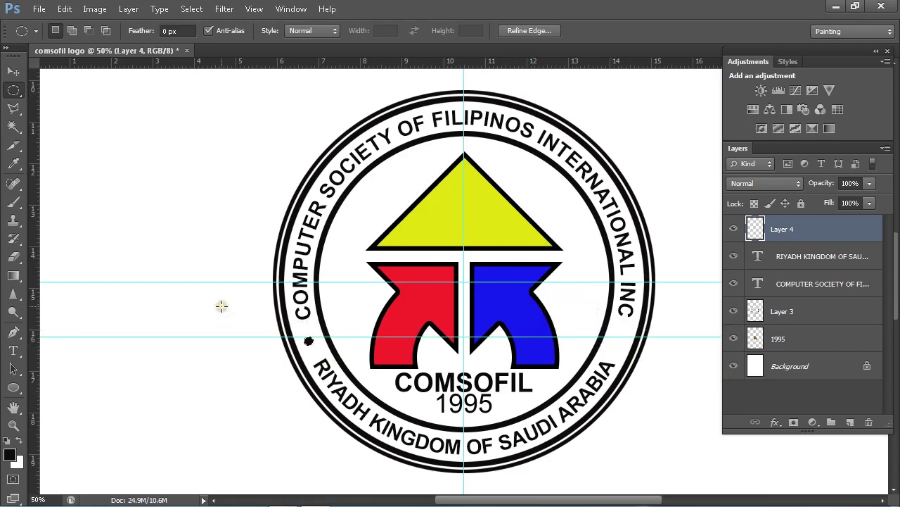
# - Copy the black dot about 7.47 cm across to the gap between "INC" and "ARABIA", and deselect it
pyautogui.moveTo(287, 329); pyautogui.dragTo(318, 347)
pyautogui.moveTo(309, 345); pyautogui.dragTo(621, 345)
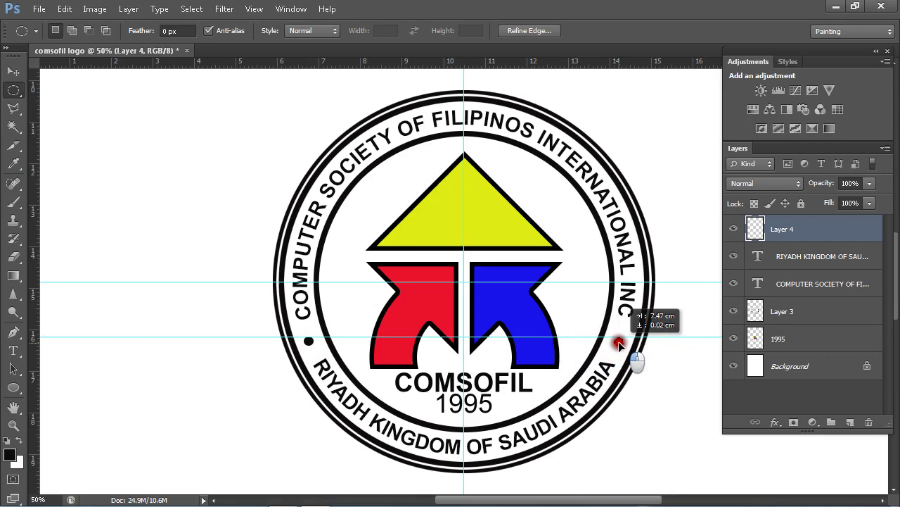
pyautogui.moveTo(618, 341); pyautogui.dragTo(619, 341)
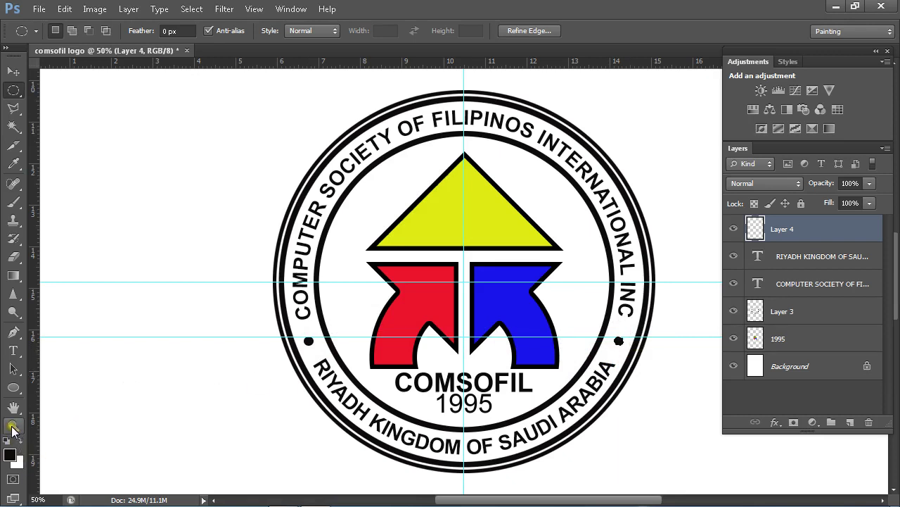
pyautogui.click(634, 425)
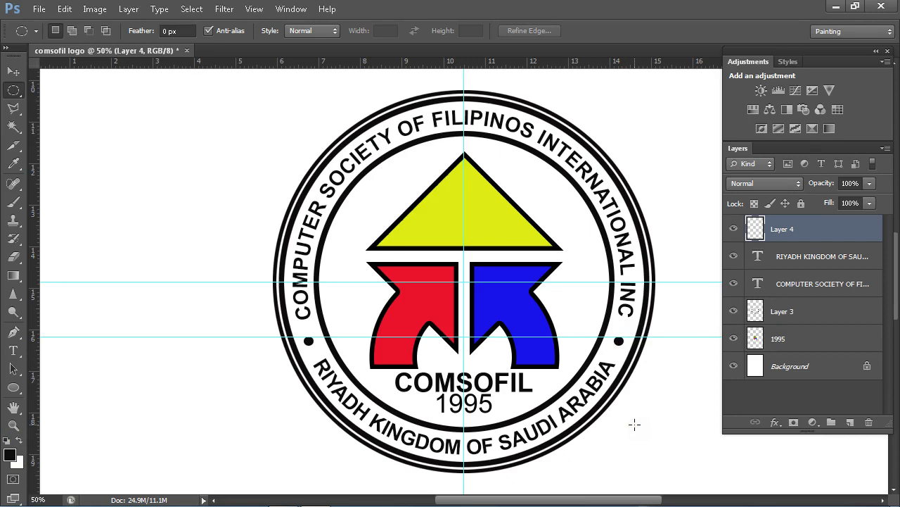
# - Merge Layer 4, both curved text layers, Layer 3 and the 1995 layer into one layer, leaving out the Background
pyautogui.moveTo(113, 503)
pyautogui.doubleClick(13, 408)
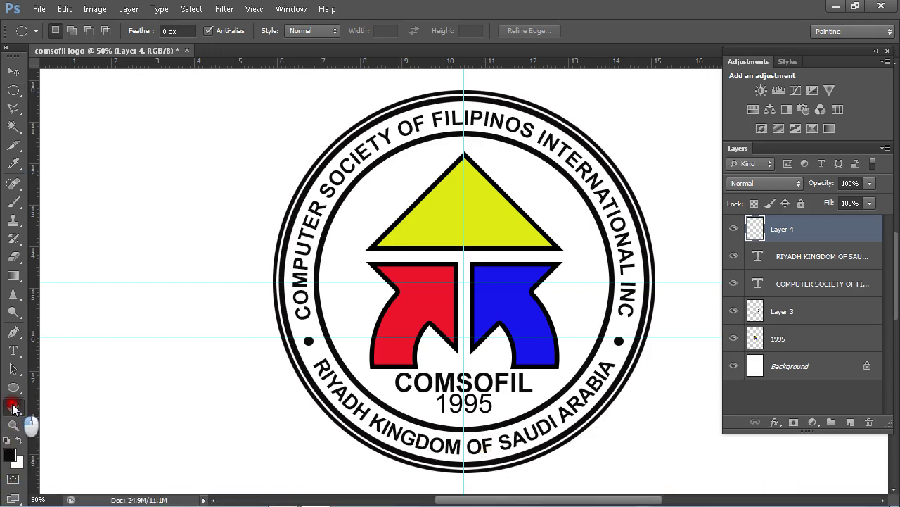
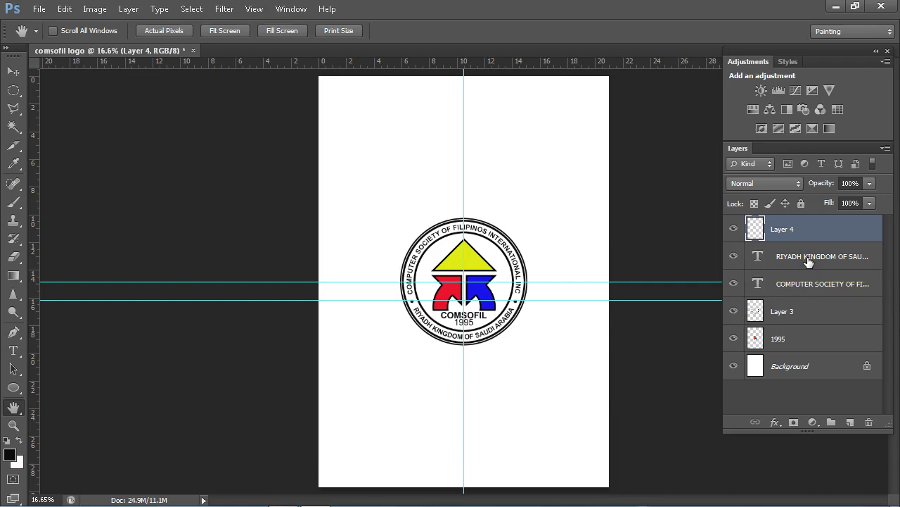
pyautogui.keyDown('shift'); pyautogui.click(809, 262); pyautogui.keyUp('shift')
pyautogui.keyDown('shift'); pyautogui.click(812, 282); pyautogui.keyUp('shift')
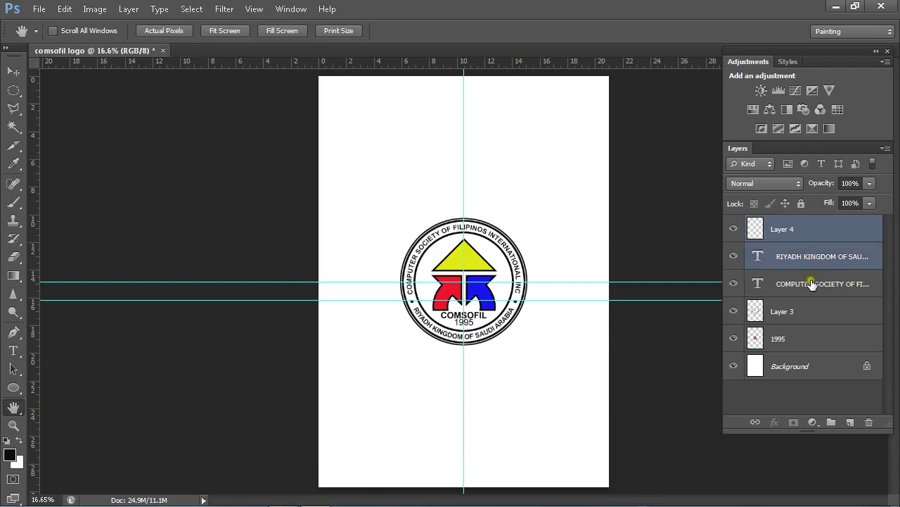
pyautogui.keyDown('shift'); pyautogui.click(808, 308); pyautogui.keyUp('shift')
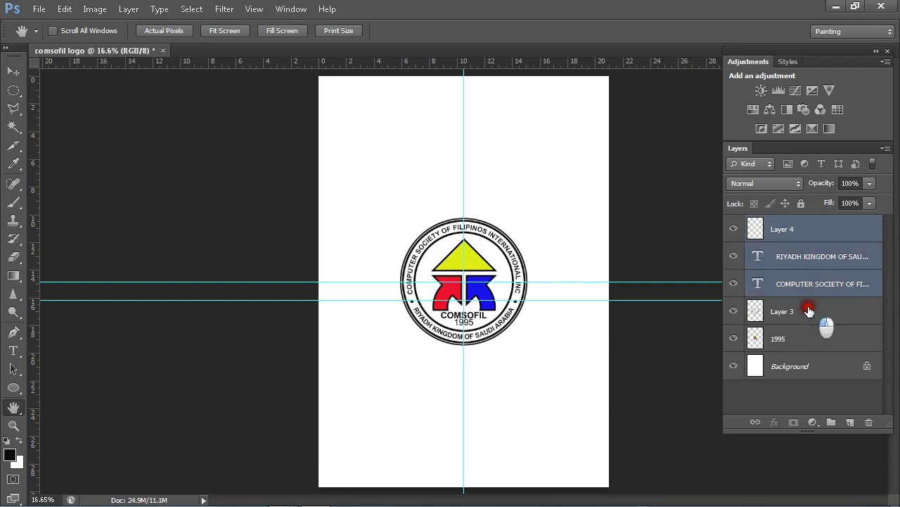
pyautogui.keyDown('shift'); pyautogui.click(807, 329); pyautogui.keyUp('shift')
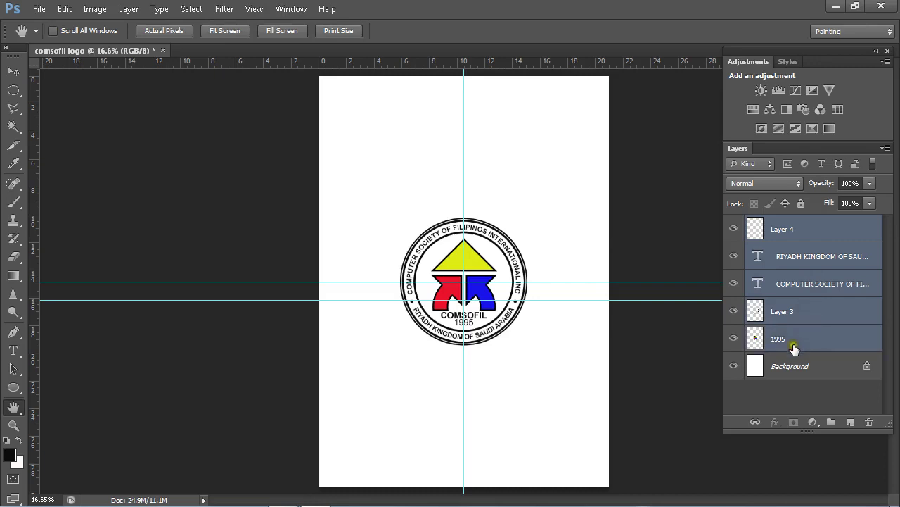
pyautogui.rightClick(813, 311)
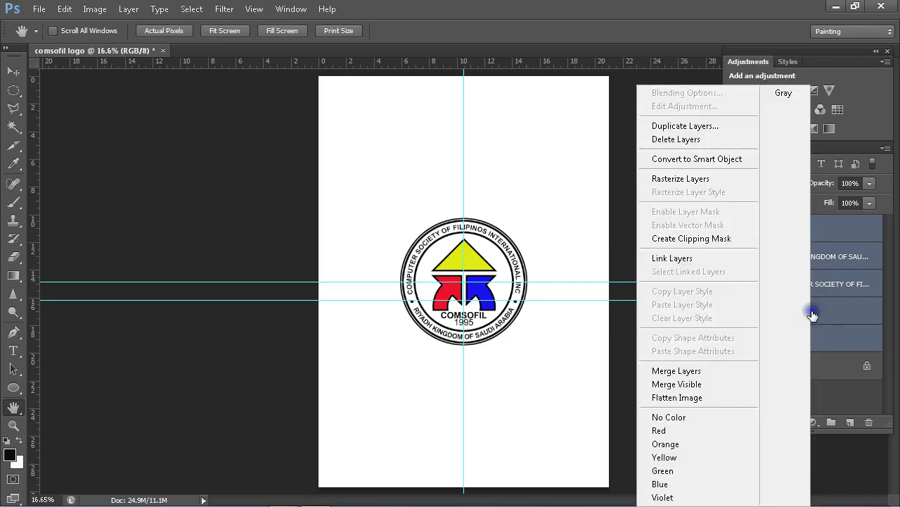
pyautogui.click(677, 373)
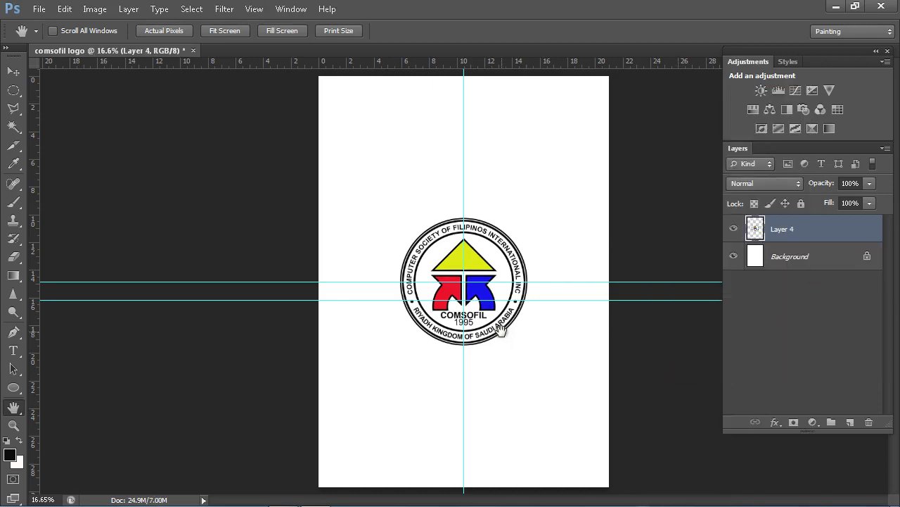
# - Move the merged logo down to the lower half of the page and scale it proportionally to about 161% around its center
pyautogui.click(14, 73)
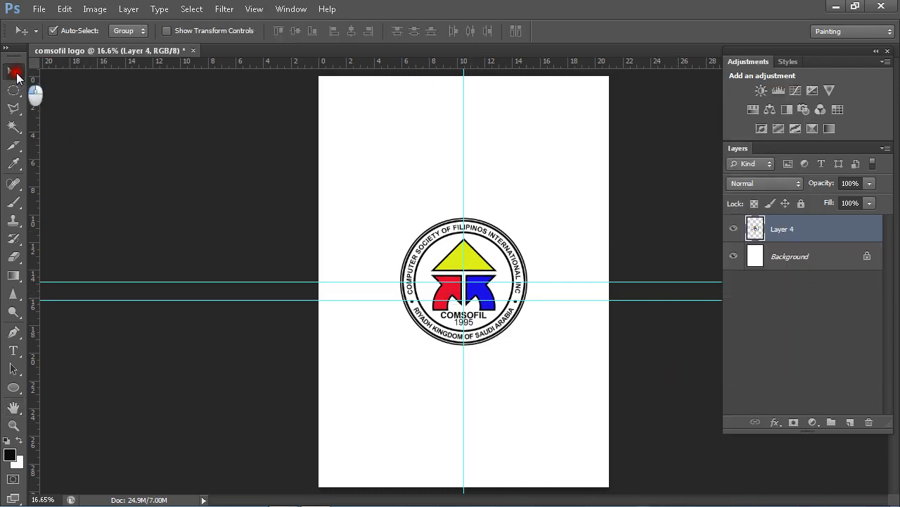
pyautogui.moveTo(463, 263); pyautogui.dragTo(458, 329)
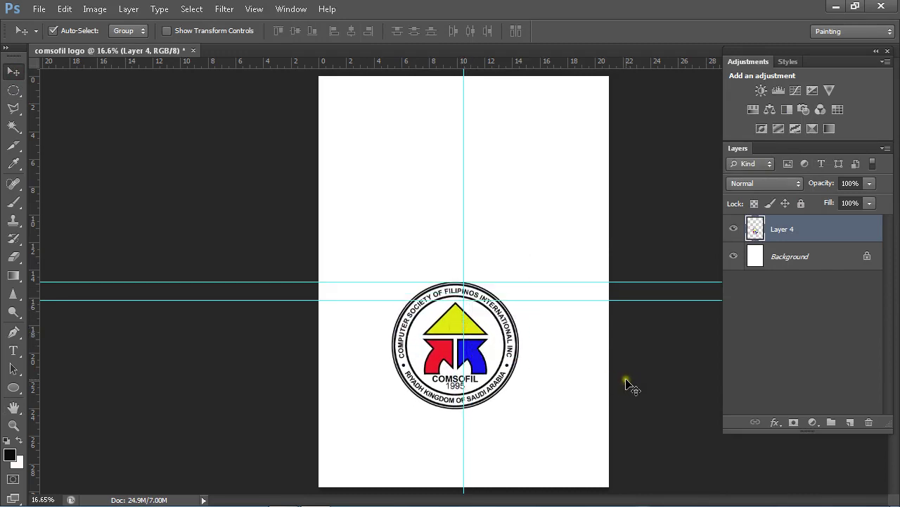
pyautogui.hotkey('ctrl', 't')
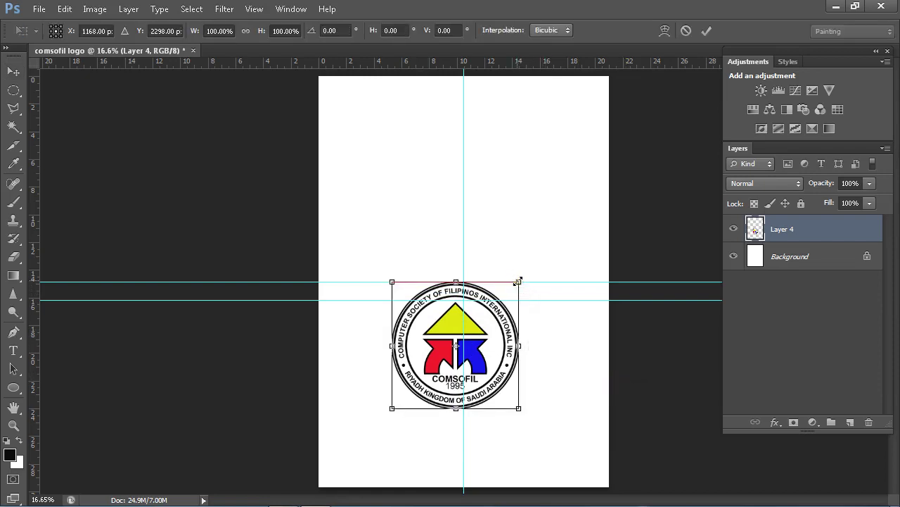
pyautogui.moveTo(518, 281); pyautogui.dragTo(571, 254)
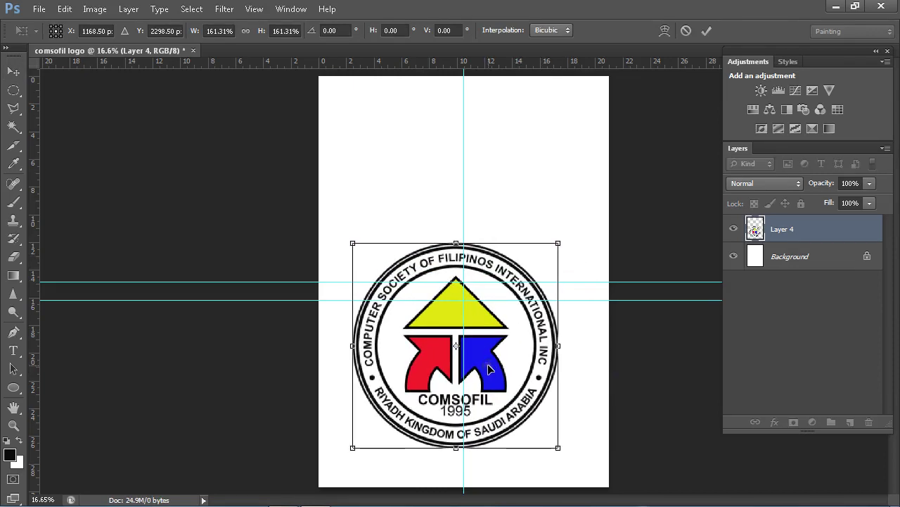
pyautogui.press('Return')
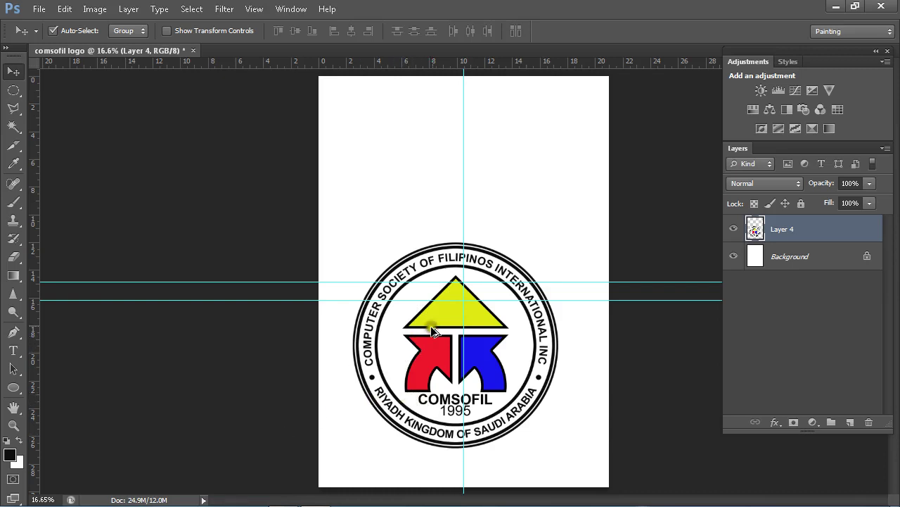
# - Duplicate the large logo, scale the copy proportionally to about 24% and place it in the page's upper-left corner
pyautogui.moveTo(436, 321); pyautogui.dragTo(410, 172)
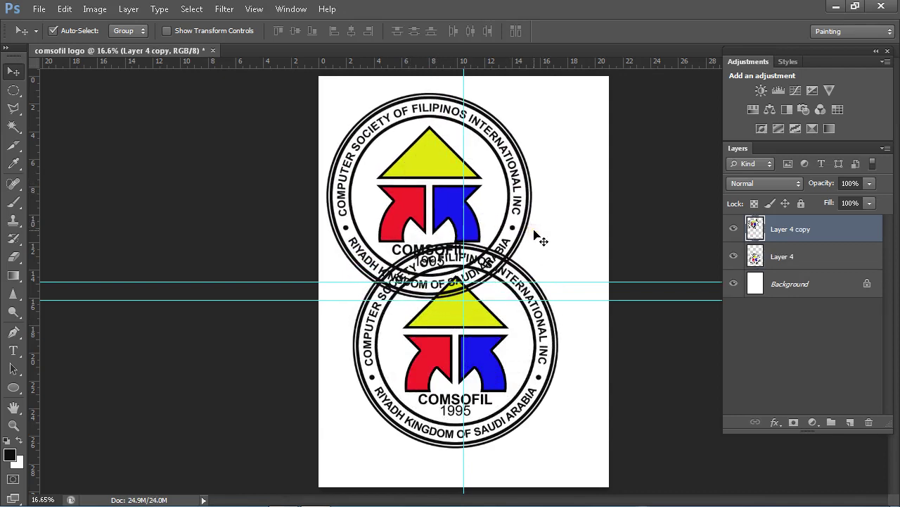
pyautogui.hotkey('ctrl', 't')
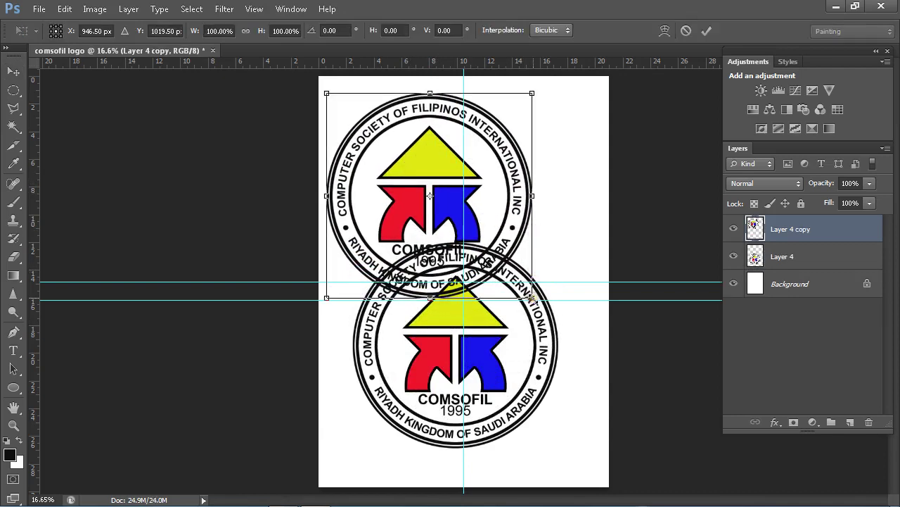
pyautogui.moveTo(533, 298); pyautogui.dragTo(377, 139)
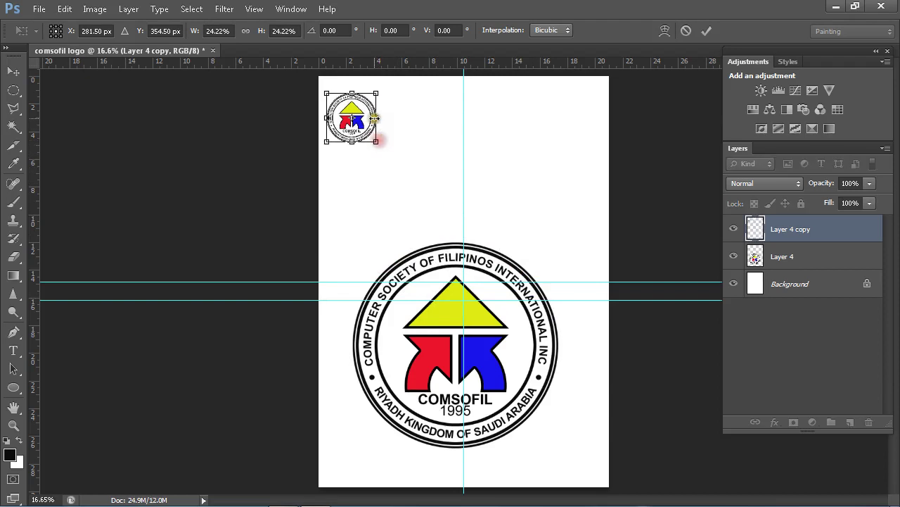
pyautogui.moveTo(365, 104); pyautogui.dragTo(360, 105)
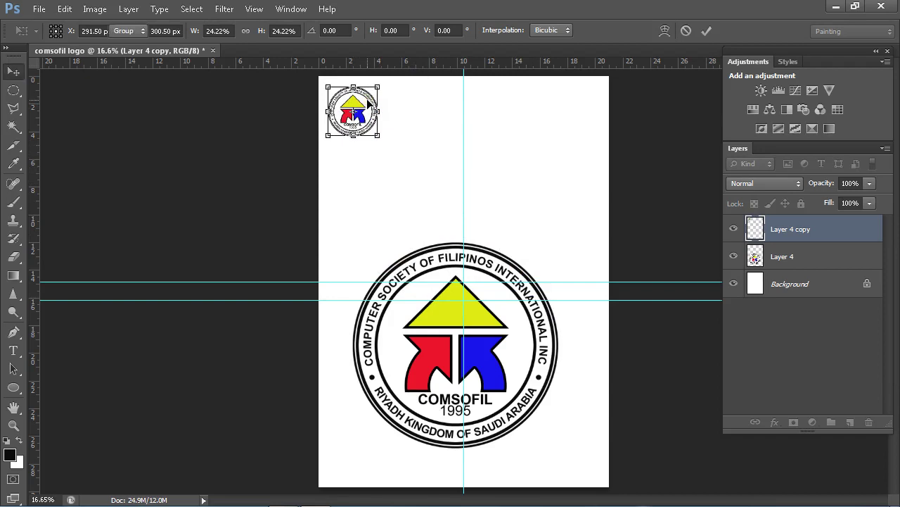
pyautogui.press('Return')
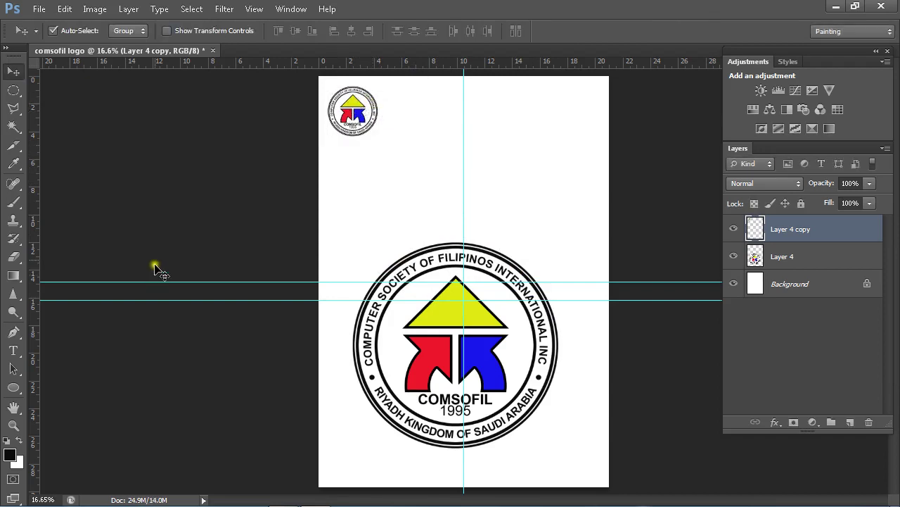
# - Add the text "COMPUTER SOCIETY OF FILIPINOS INTERNATIONAL INC" at the top of the page in Arial Bold, 14 pt
pyautogui.click(14, 356)
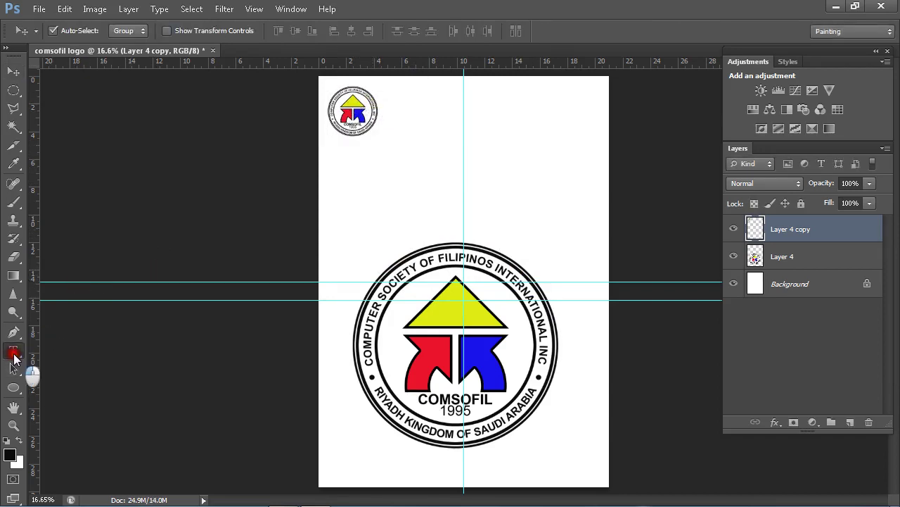
pyautogui.click(397, 94)
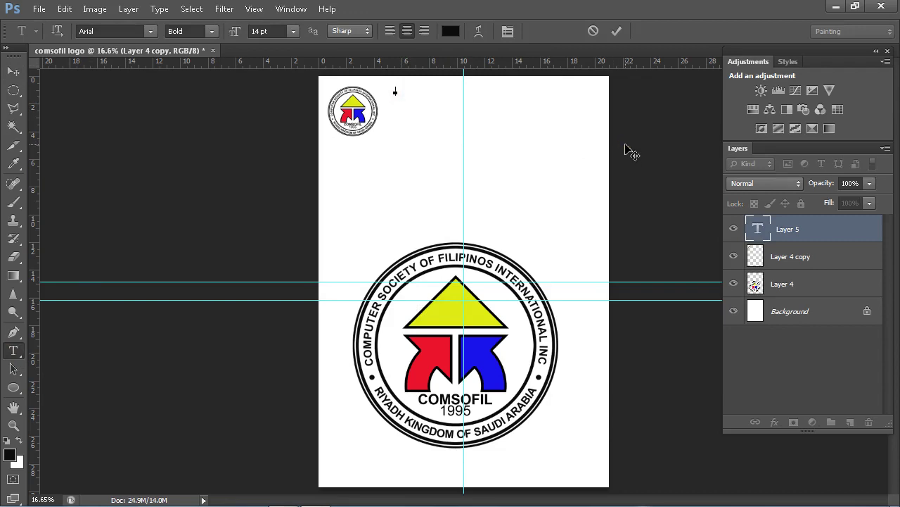
pyautogui.write('COMPUTER SOCIETY OF')
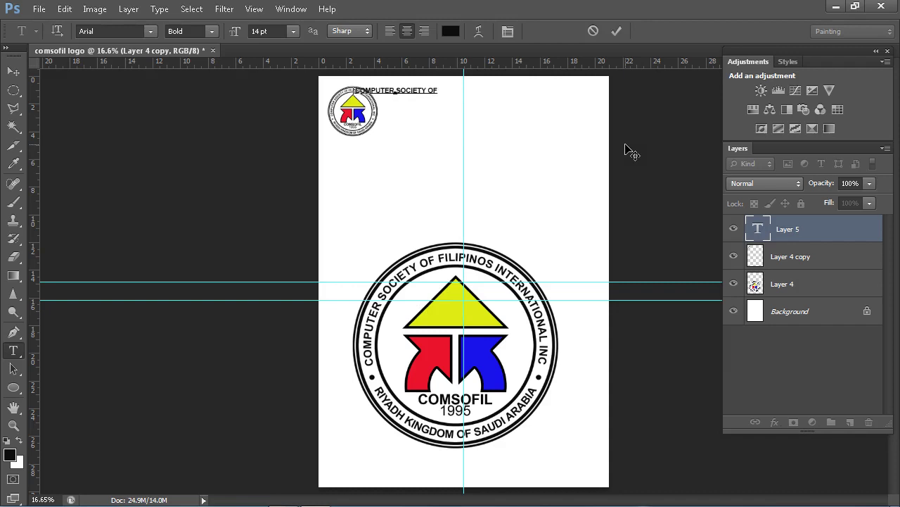
pyautogui.write(' FILI')
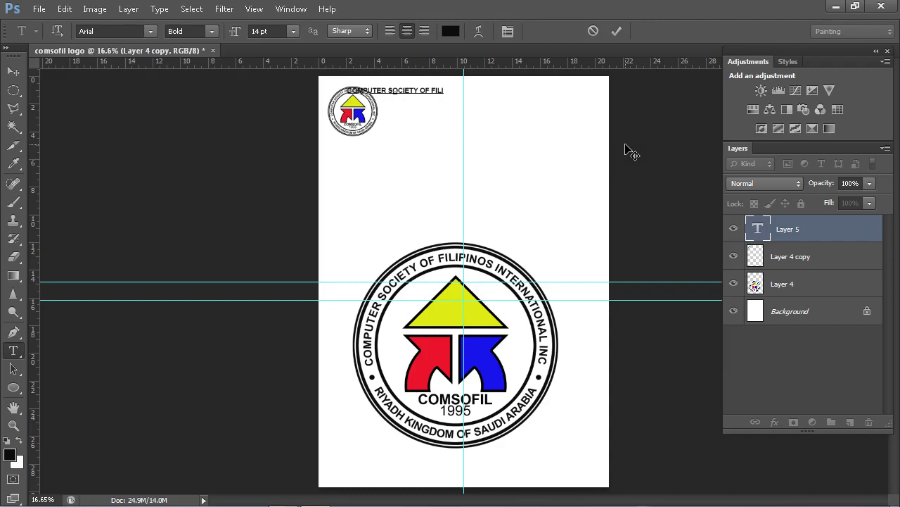
pyautogui.write('PIN')
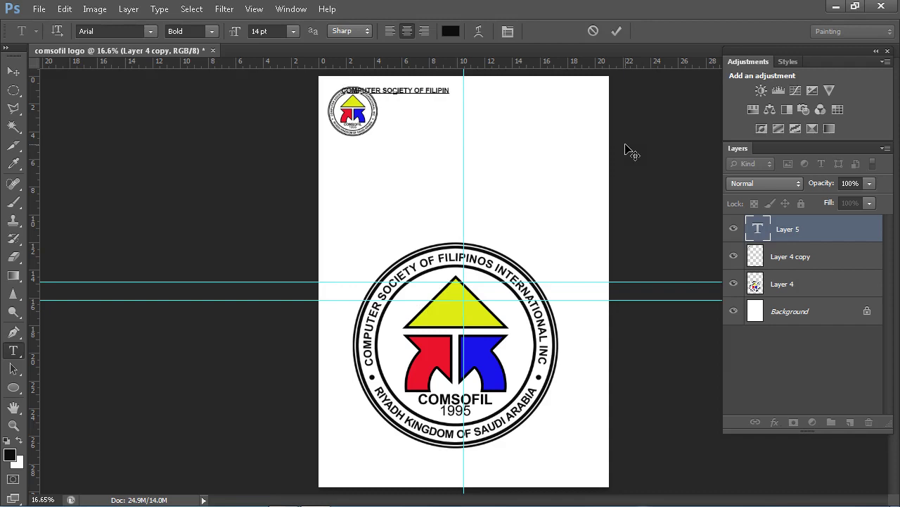
pyautogui.write('OS')
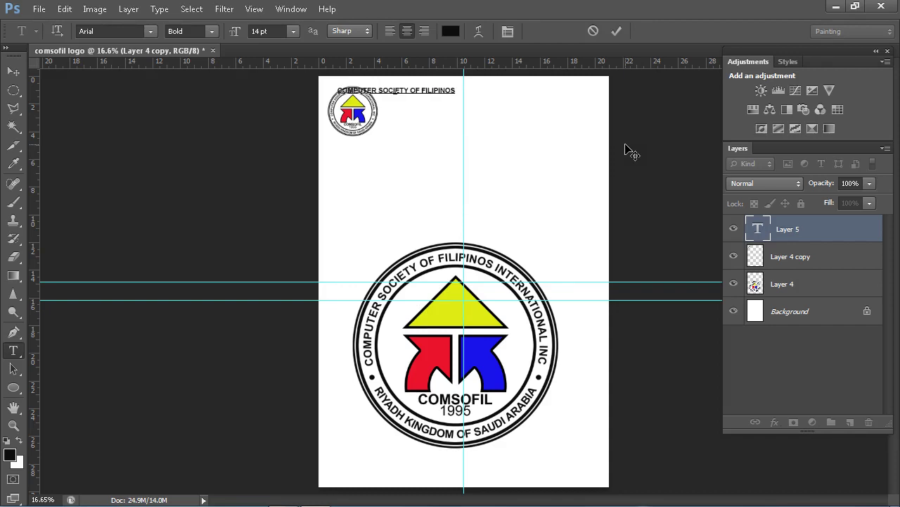
pyautogui.write(' INTE')
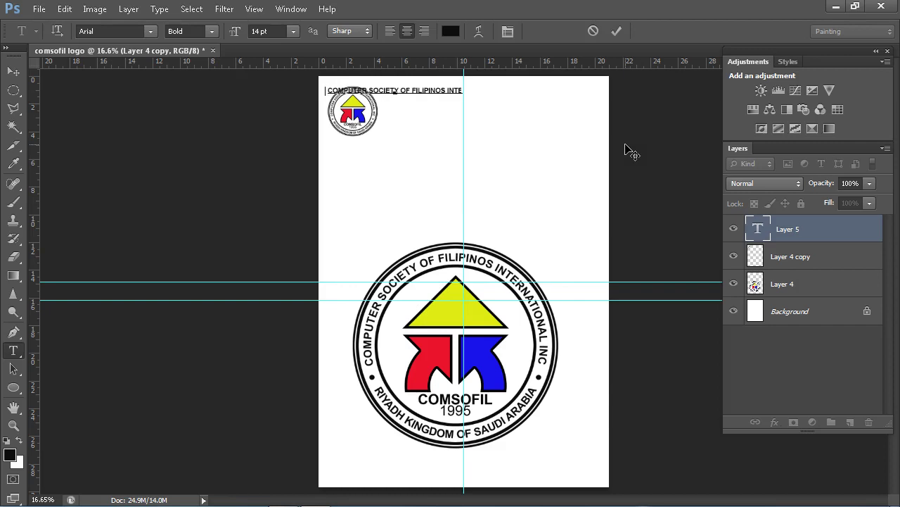
pyautogui.write('RNAT')
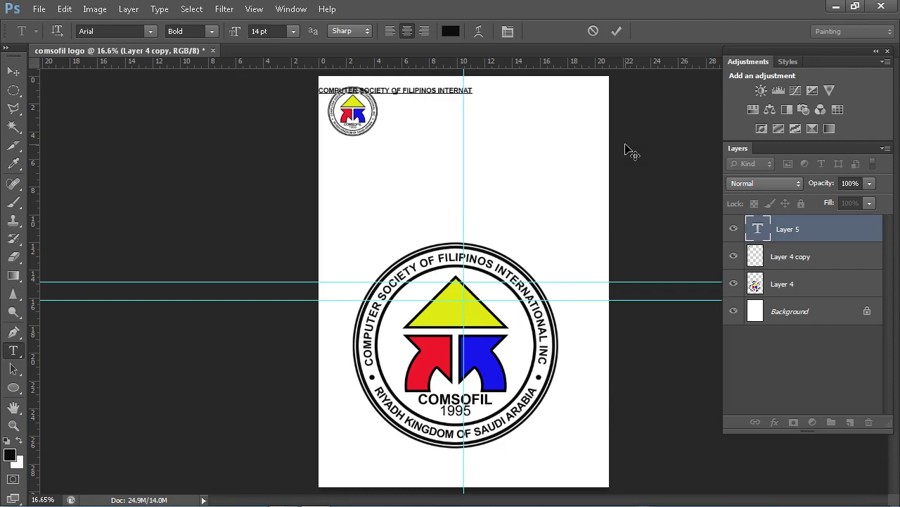
pyautogui.write('IO')
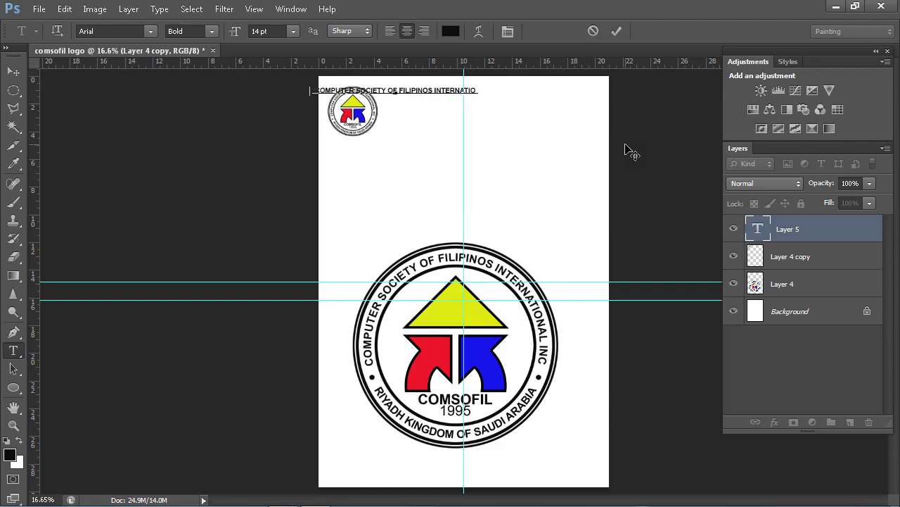
pyautogui.write('NAL I')
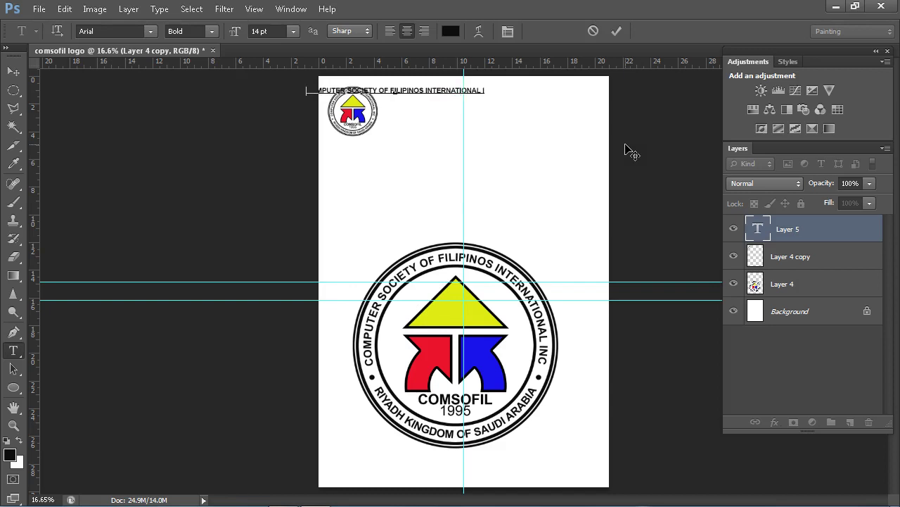
pyautogui.write('NC')
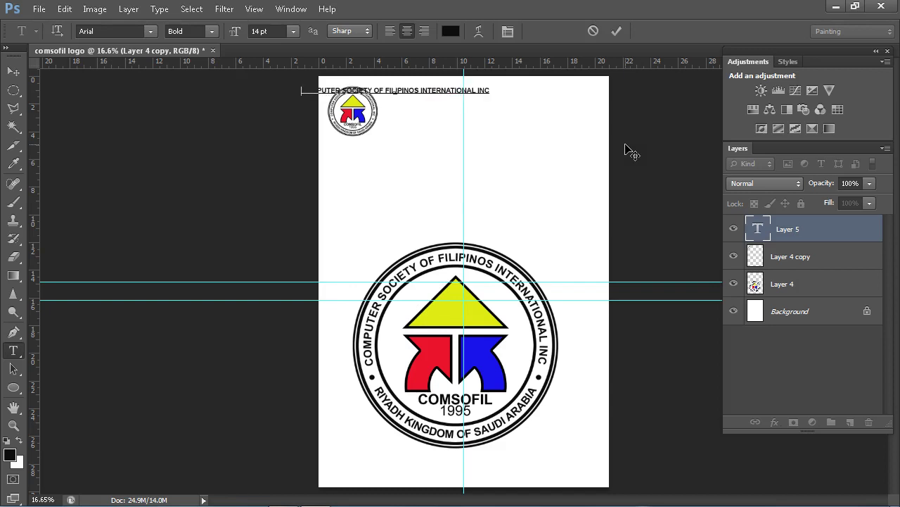
# - Move the heading text beside the small logo, clear of it, and stretch its height to about 217%
pyautogui.click(13, 71)
pyautogui.moveTo(430, 94); pyautogui.dragTo(521, 97)
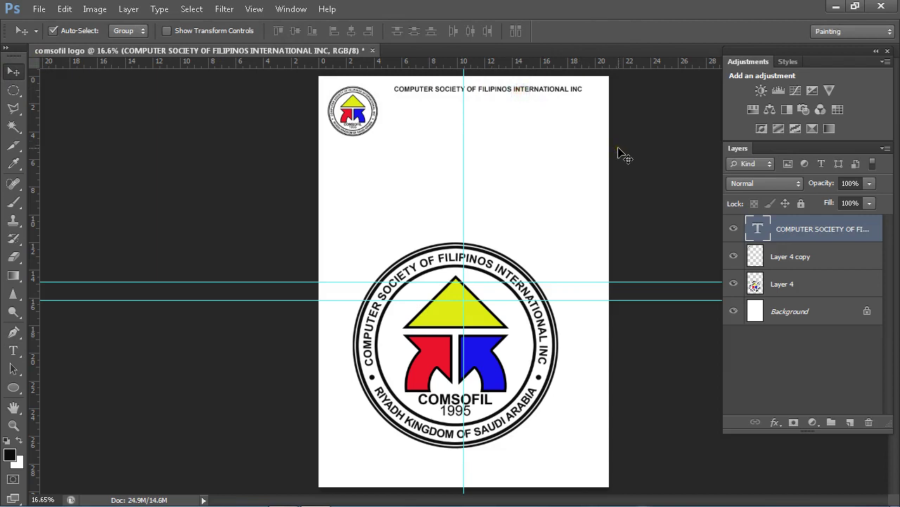
pyautogui.hotkey('ctrl', 't')
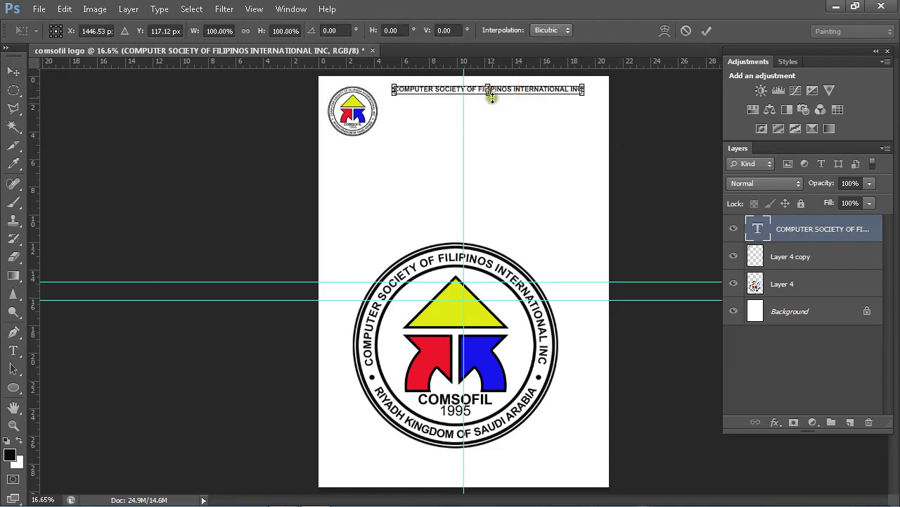
pyautogui.moveTo(489, 94); pyautogui.dragTo(490, 106)
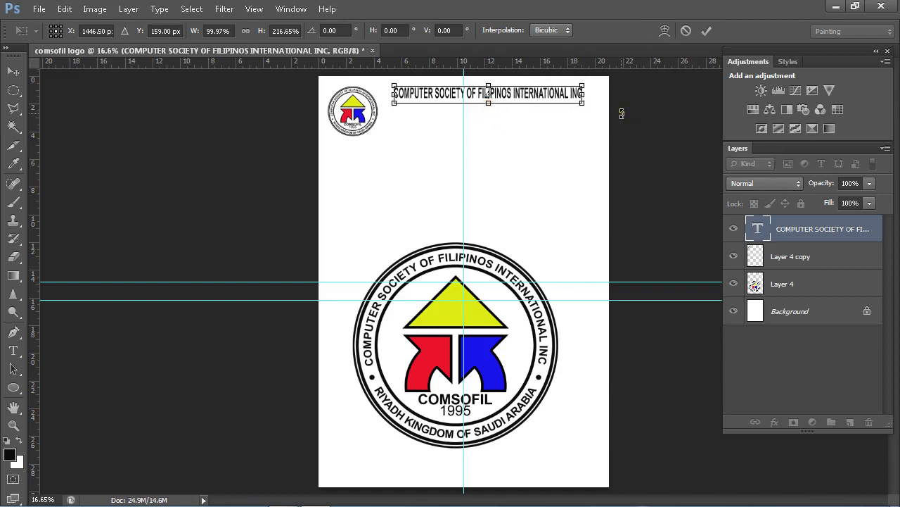
pyautogui.press('Return')
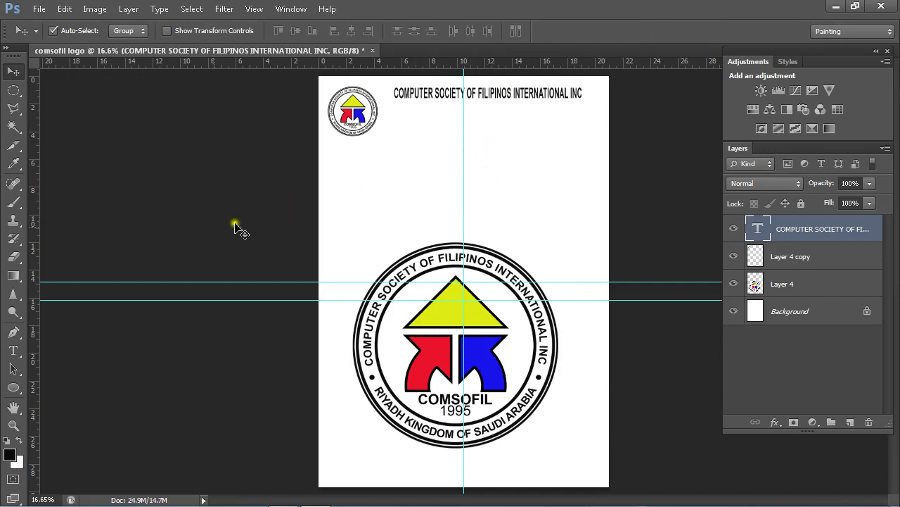
# - Change the society name heading's font style to Black and narrow it slightly from both ends, clear of the small logo
pyautogui.click(13, 349)
pyautogui.click(210, 31)
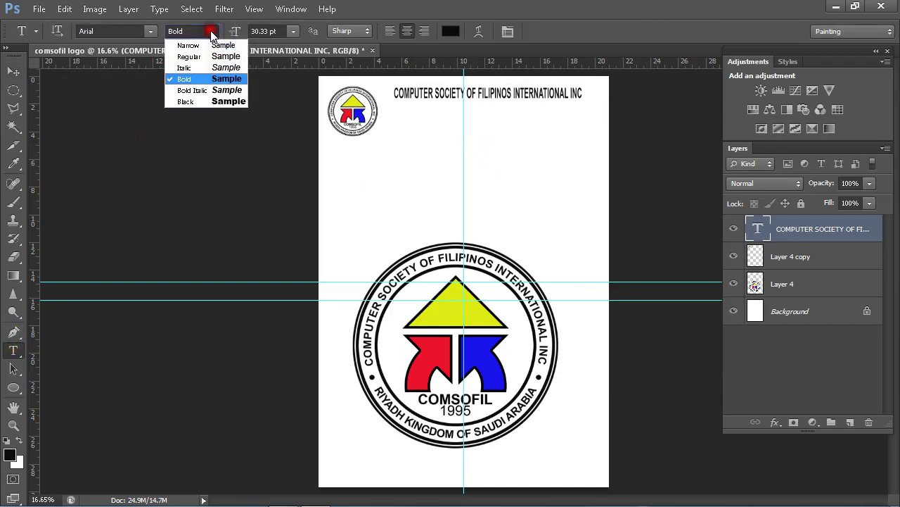
pyautogui.click(222, 100)
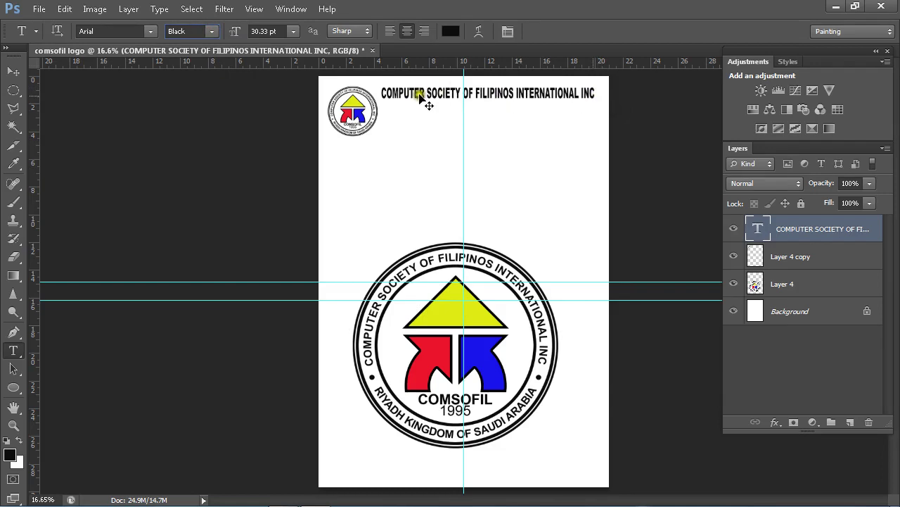
pyautogui.hotkey('ctrl', 't')
pyautogui.moveTo(378, 96); pyautogui.dragTo(385, 94)
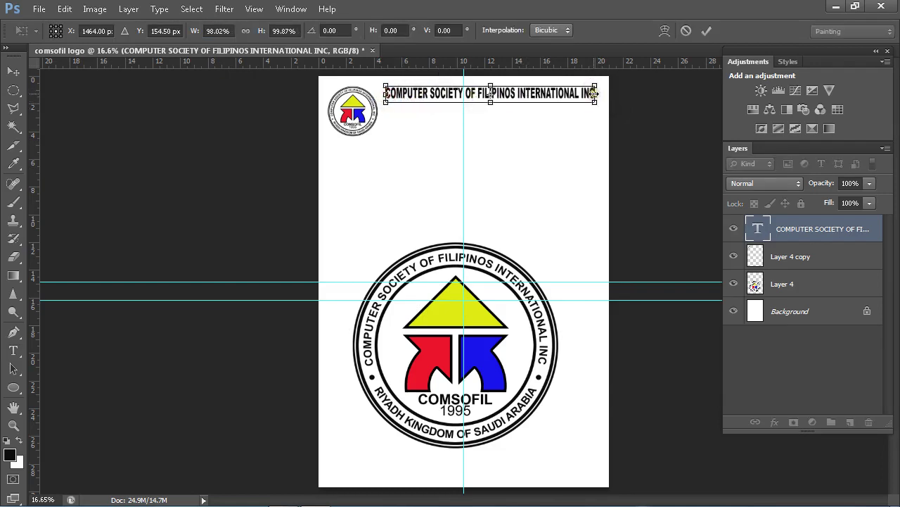
pyautogui.moveTo(595, 93); pyautogui.dragTo(591, 93)
pyautogui.press('Return')
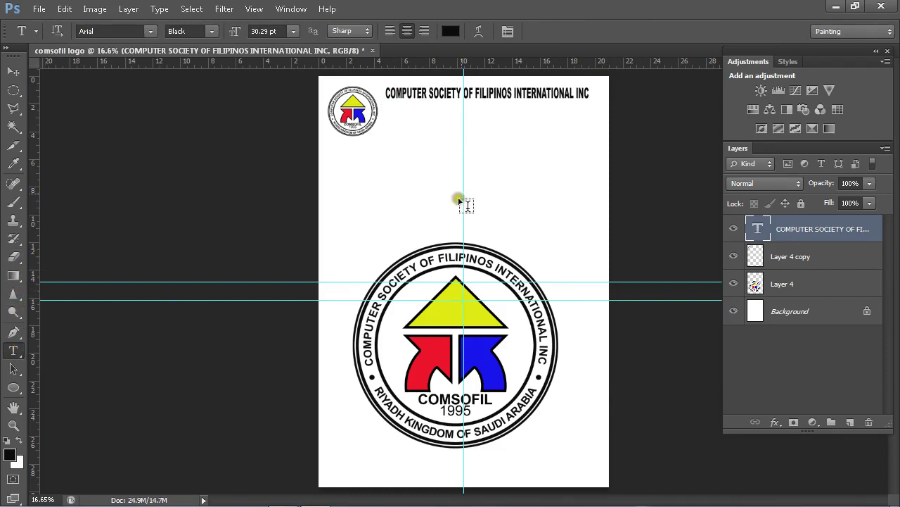
# - Add the text "RIYADH KINGDOM OF SAUDI ARABIA" below the heading in Arial Black, 14 pt
pyautogui.click(419, 133)
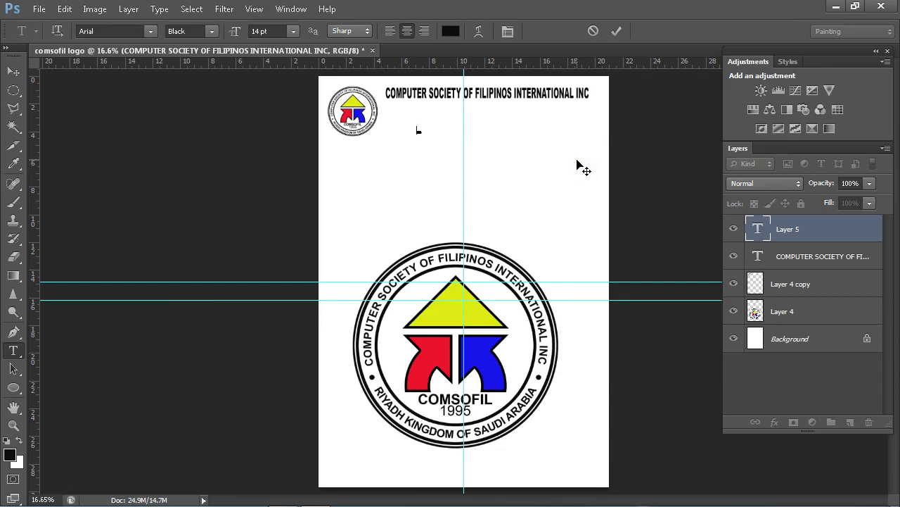
pyautogui.write('RIYADH KINGDOM OF SAUDI')
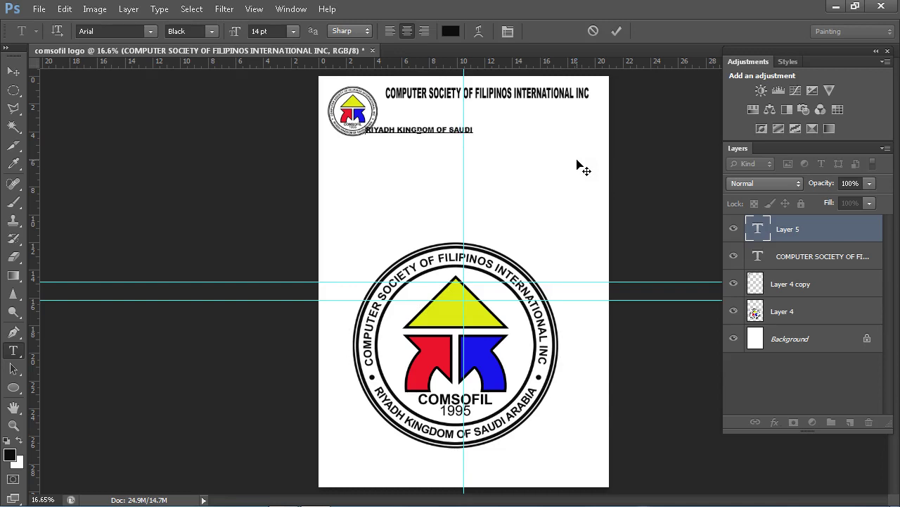
pyautogui.write(' ARA')
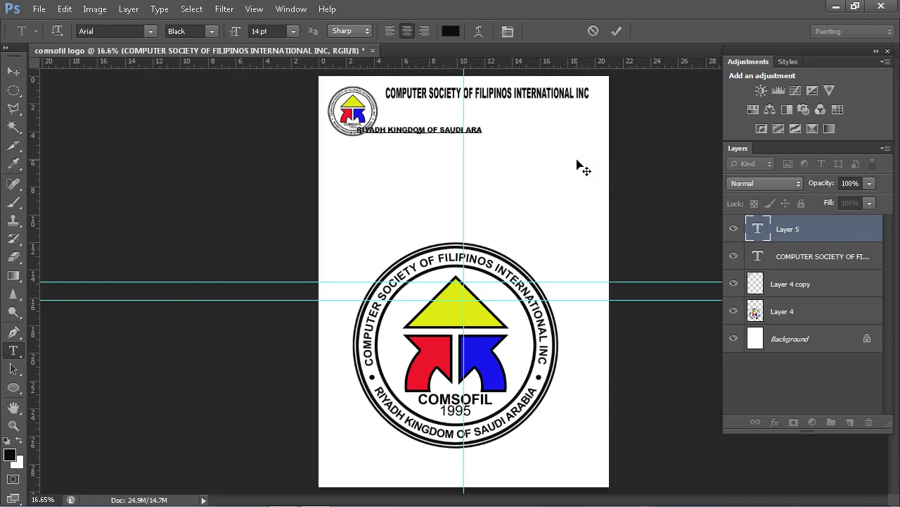
pyautogui.write('BI')
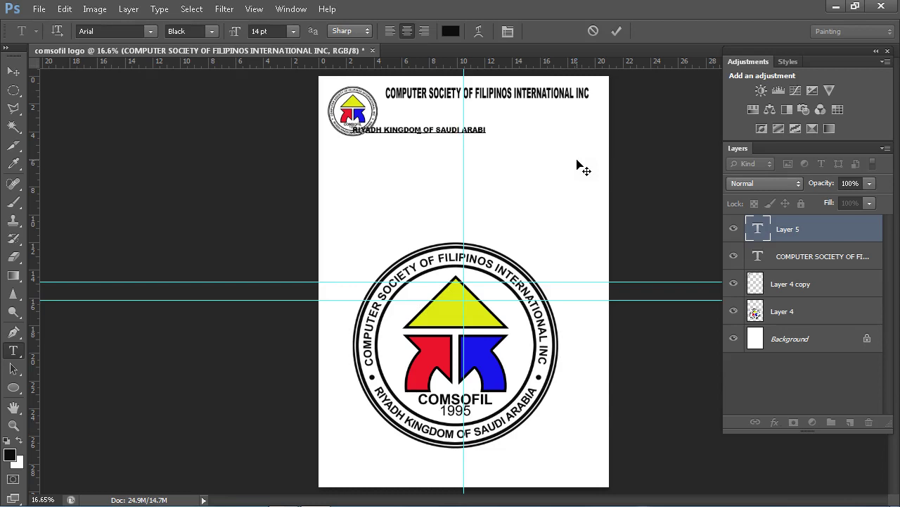
pyautogui.write('A')
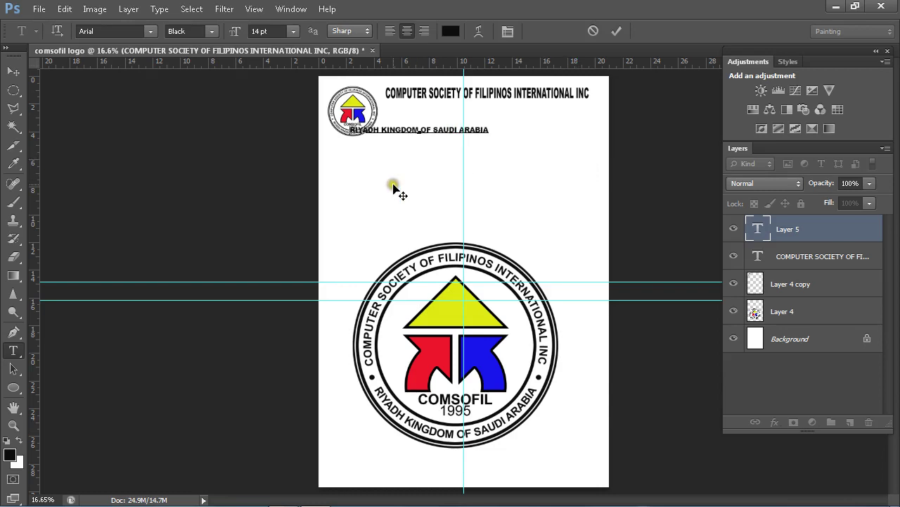
# - Move the Riyadh text line up directly beneath the society name, centered under it with a small gap
pyautogui.click(14, 71)
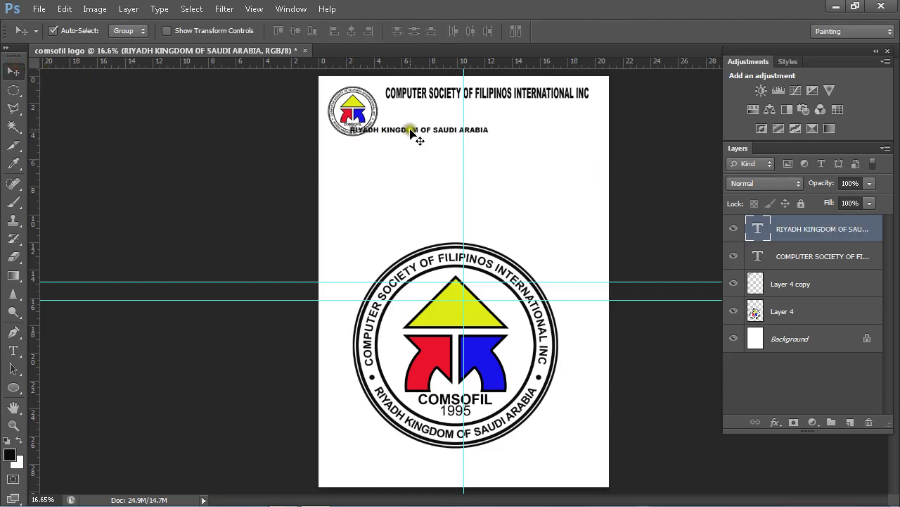
pyautogui.moveTo(410, 133); pyautogui.dragTo(476, 104)
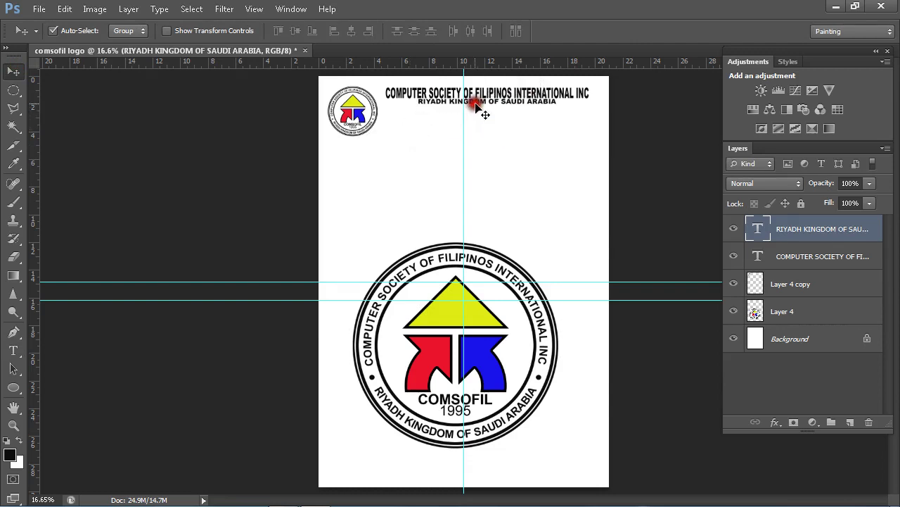
pyautogui.hotkey('shift', 'Down')
pyautogui.hotkey('shift', 'Down')
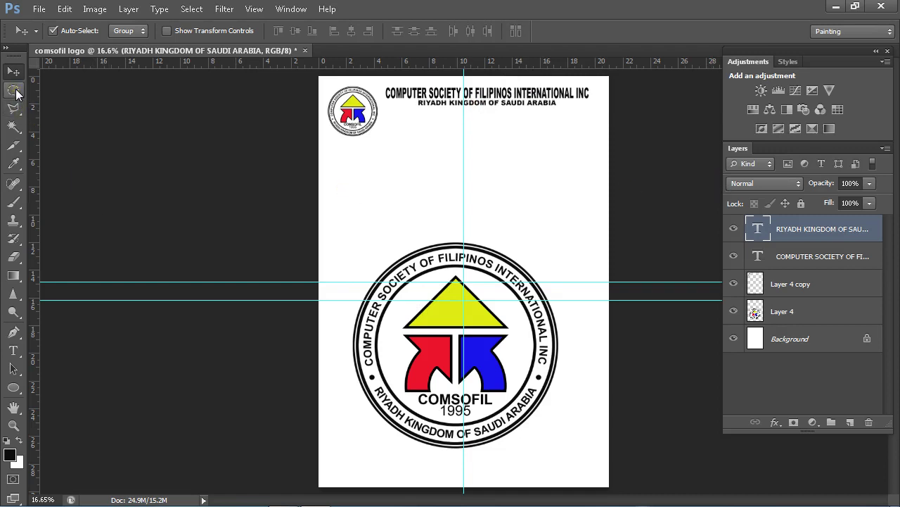
# - Set the Riyadh text line's font size to 18 pt and stretch its height to about 121%
pyautogui.click(14, 350)
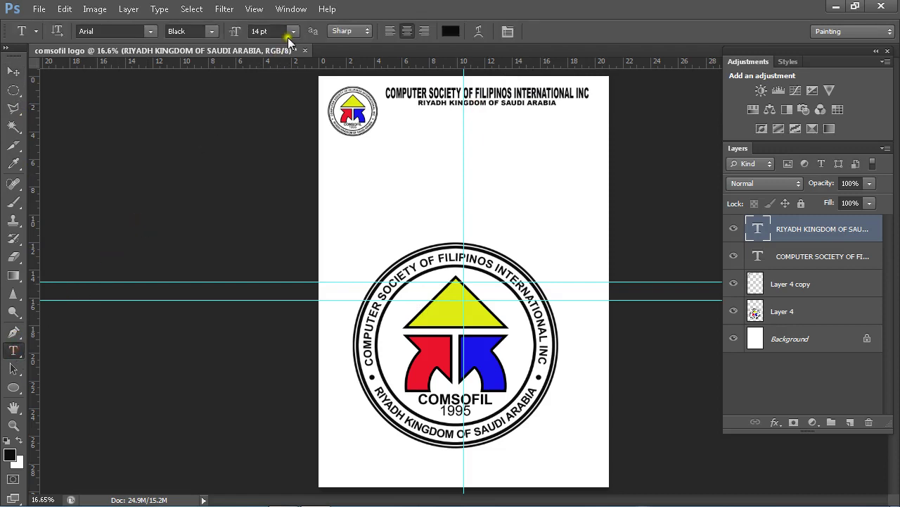
pyautogui.click(292, 31)
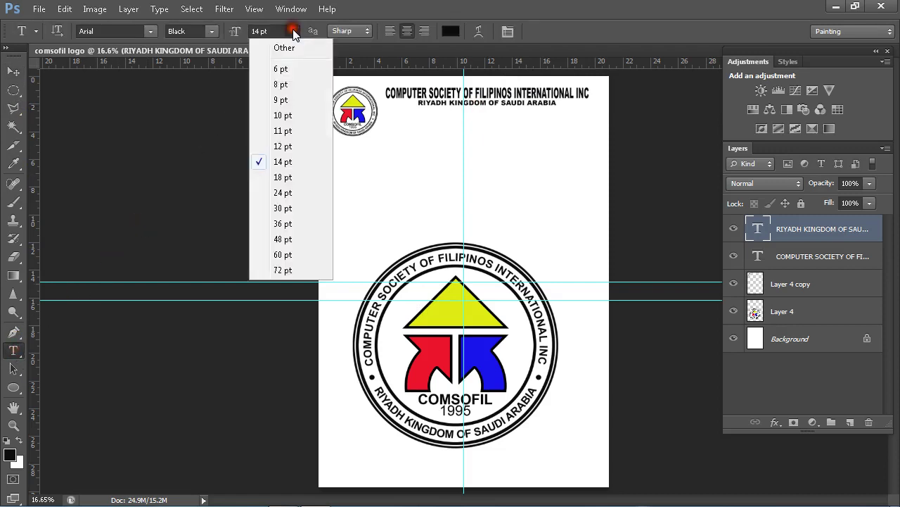
pyautogui.click(283, 177)
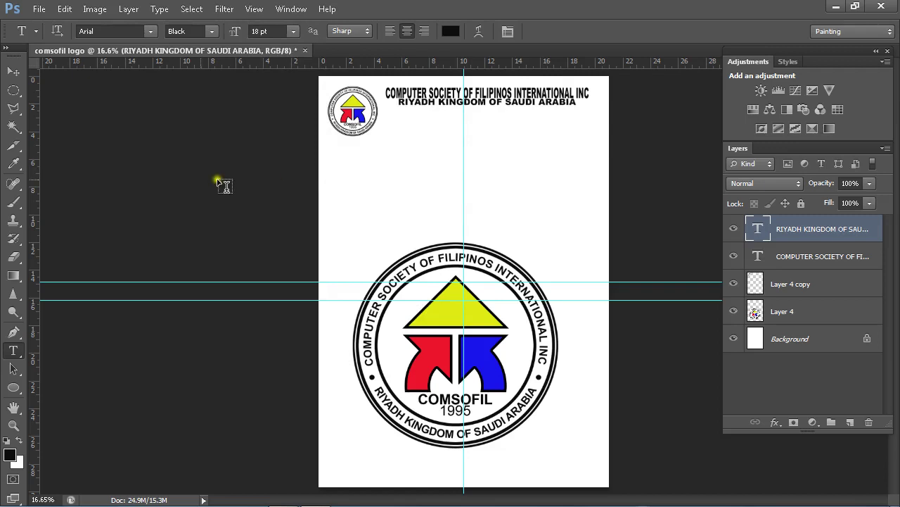
pyautogui.click(14, 72)
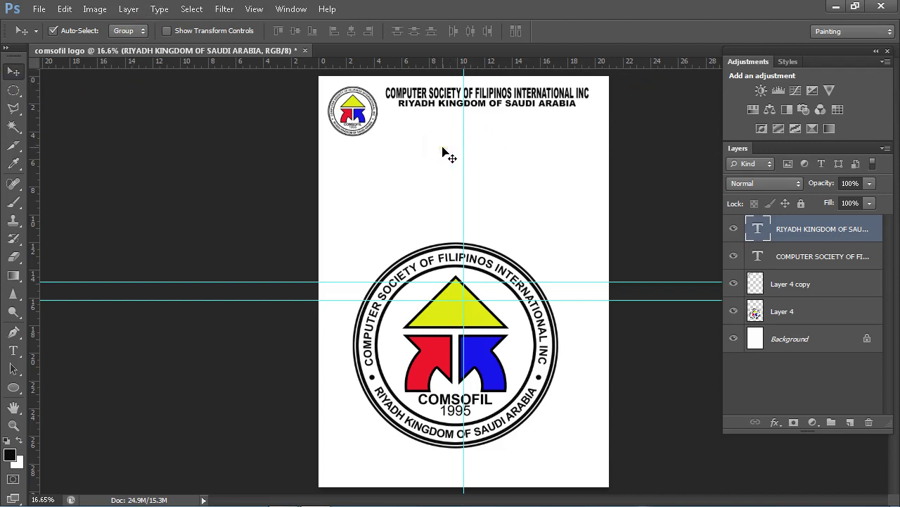
pyautogui.hotkey('ctrl', 't')
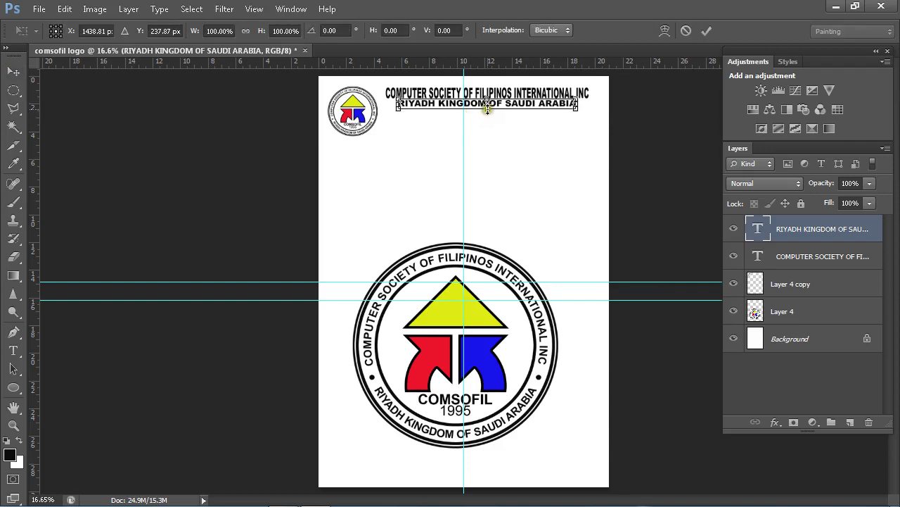
pyautogui.moveTo(487, 108); pyautogui.dragTo(488, 112)
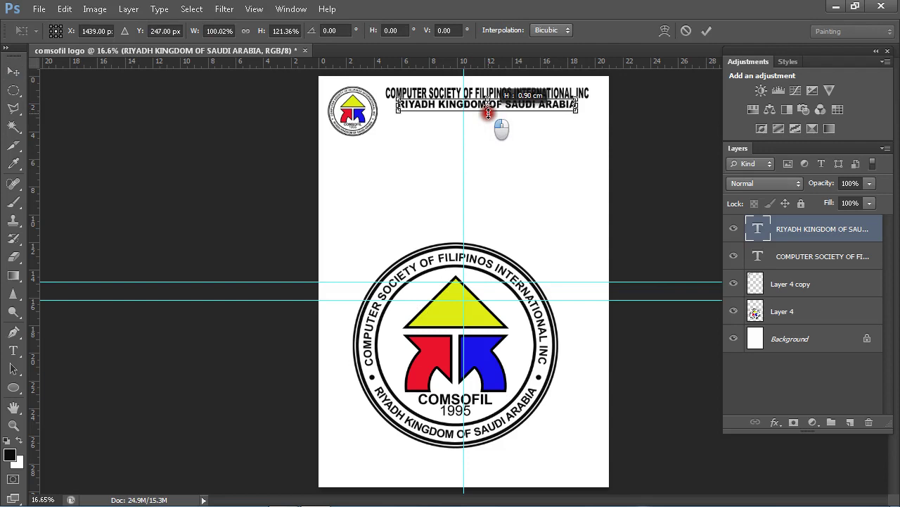
pyautogui.press('Return')
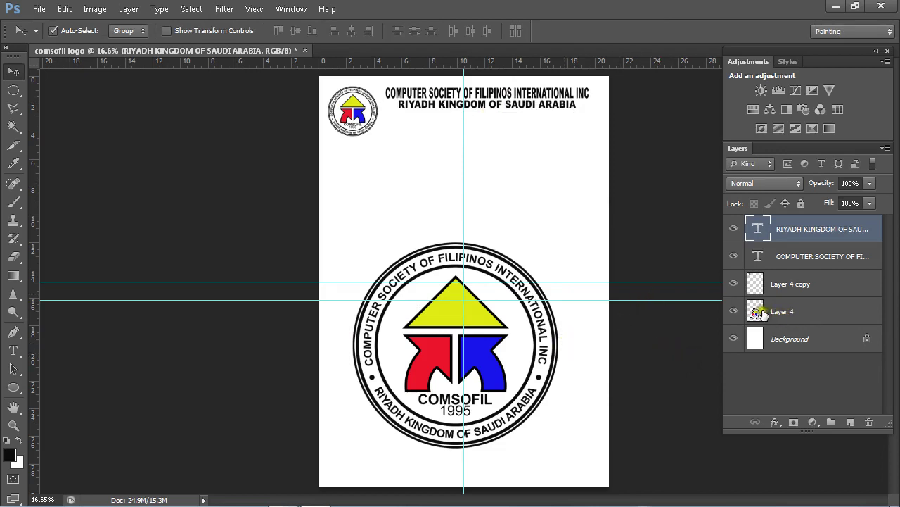
# - Move the large logo on Layer 4 up to the middle of the page, centered on the vertical guide
pyautogui.click(837, 309)
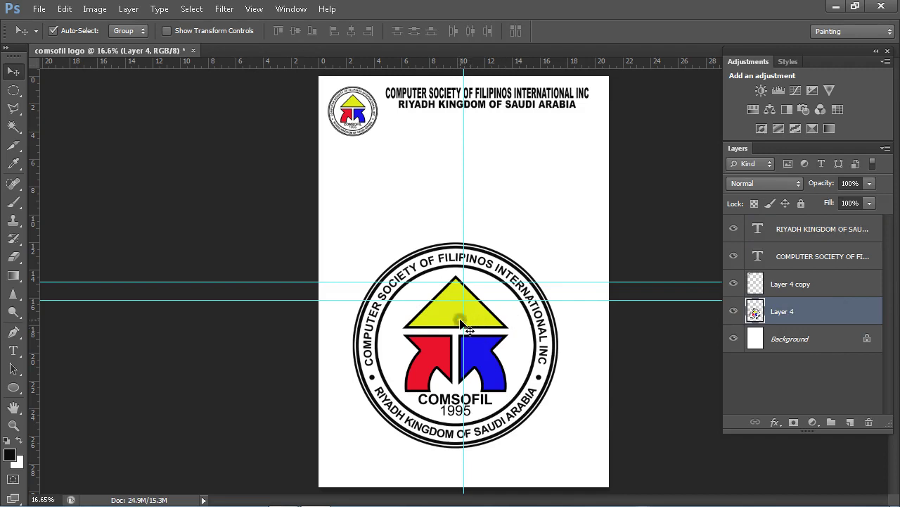
pyautogui.moveTo(452, 303); pyautogui.dragTo(458, 274)
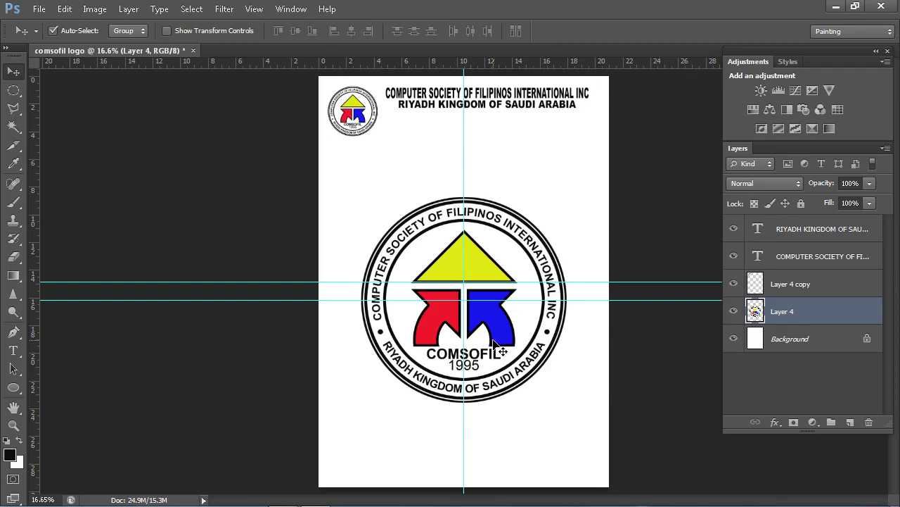
pyautogui.moveTo(865, 497)
pyautogui.moveTo(284, 498)
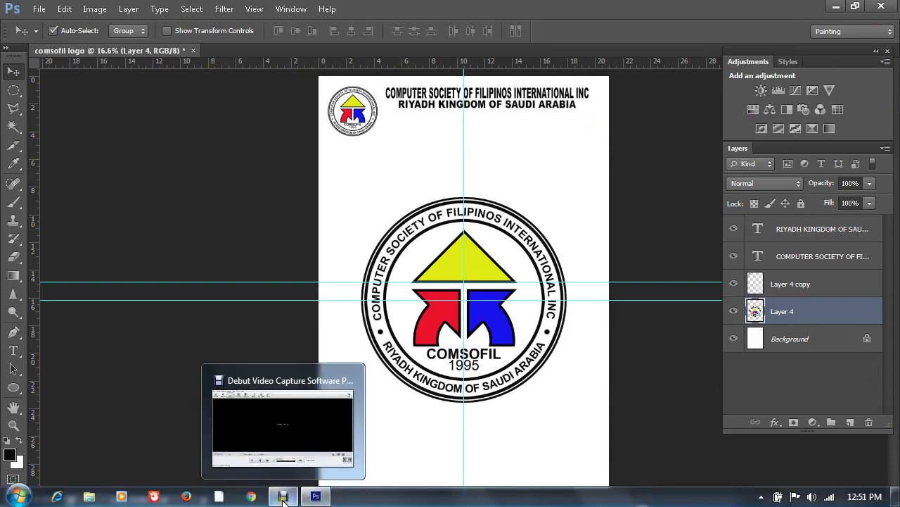
pyautogui.click(284, 497)
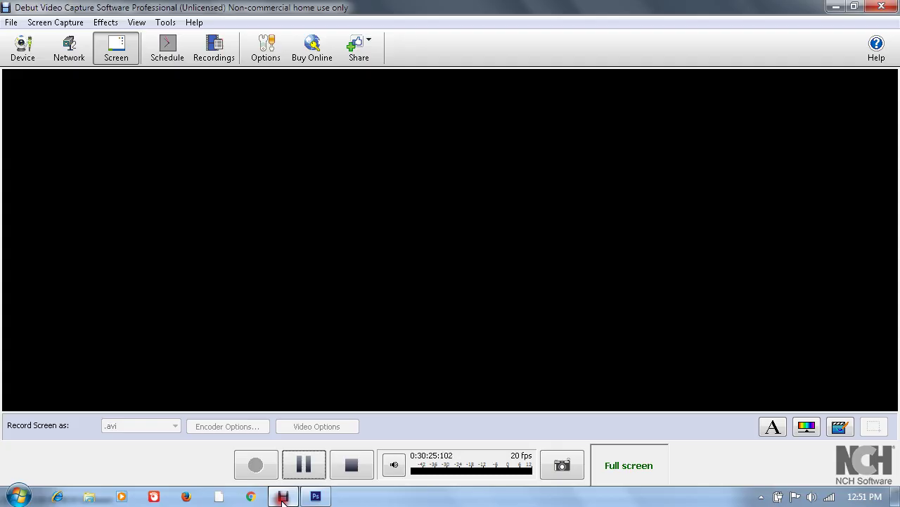